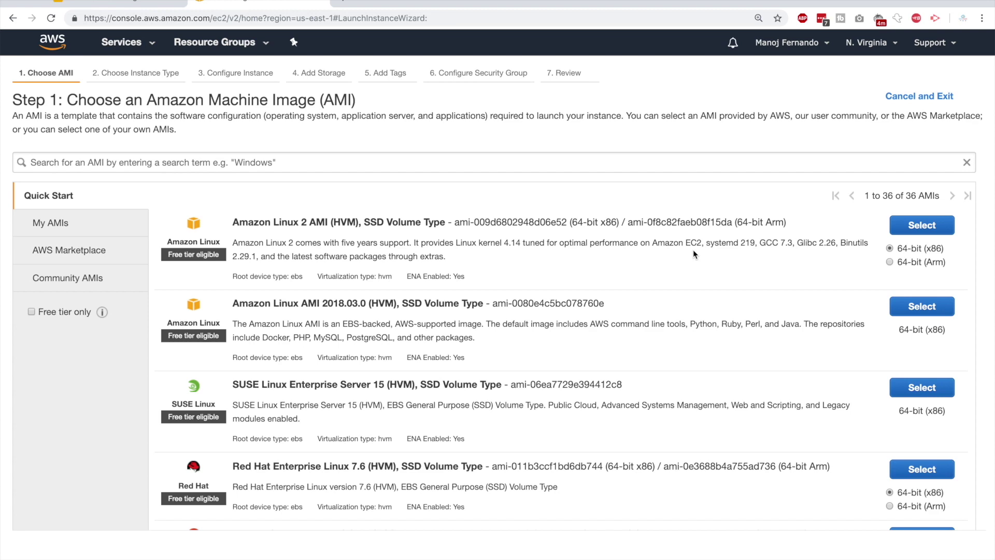
- Choose the 64-bit (x86) Amazon Linux 2 AMI with the t2.micro instance type and proceed to the instance details
{"action": "left_click", "coordinate": [921, 228]}
{"action": "mouse_move", "coordinate": [241, 290]}
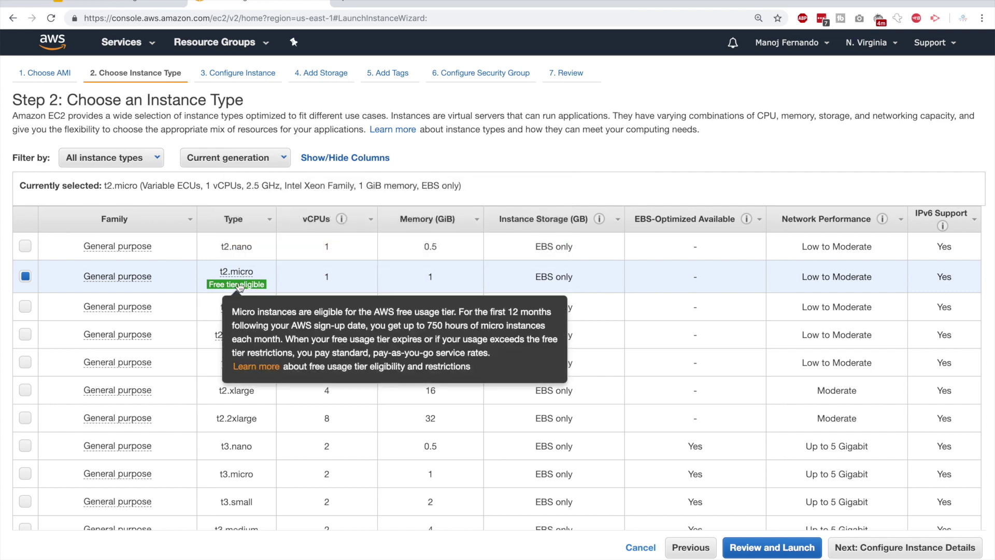
{"action": "left_click", "coordinate": [875, 552]}
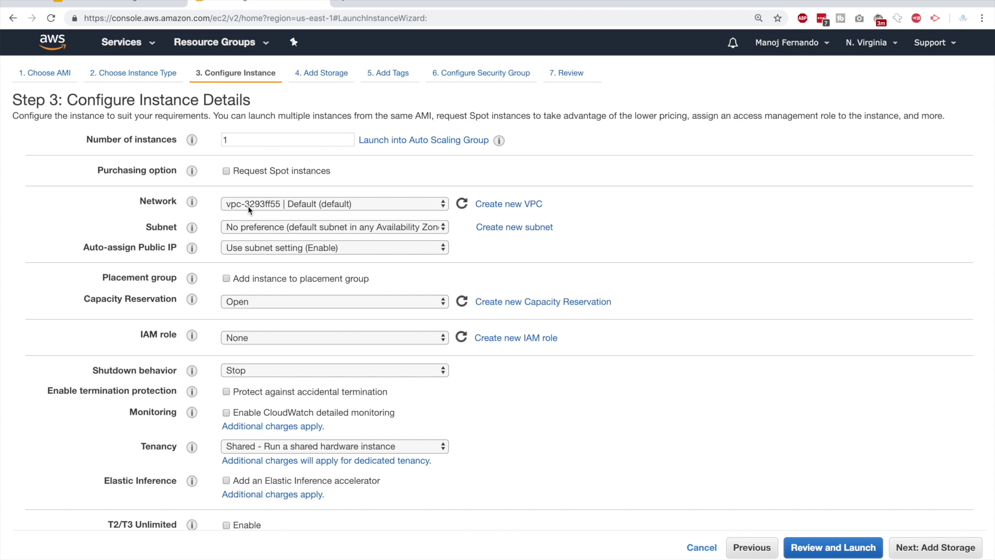
- Consult the VPC diagram in Google Slides and set the instance's network to the youtube VPC in the AWS console
{"action": "left_click", "coordinate": [145, 3]}
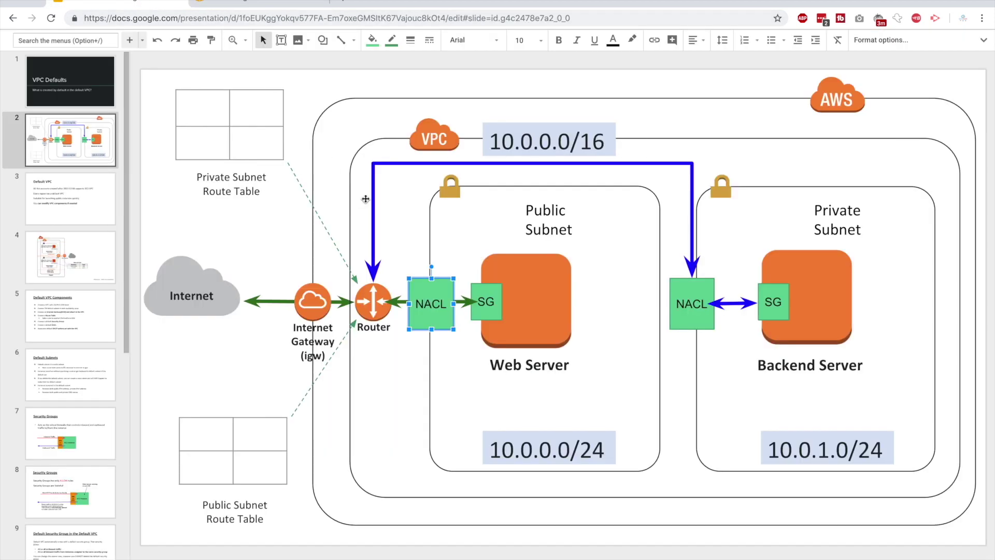
{"action": "left_click", "coordinate": [531, 281]}
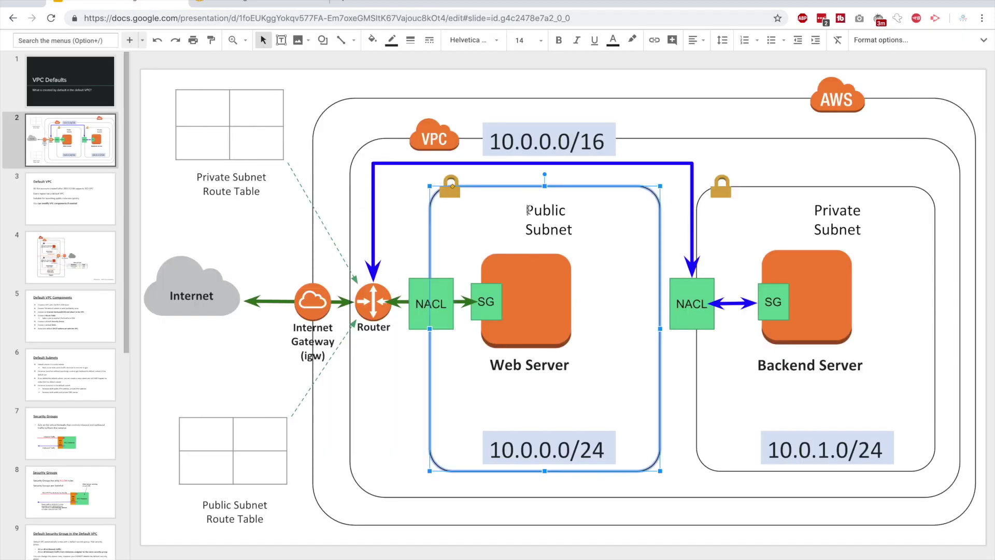
{"action": "left_click", "coordinate": [290, 4]}
{"action": "left_click", "coordinate": [308, 204]}
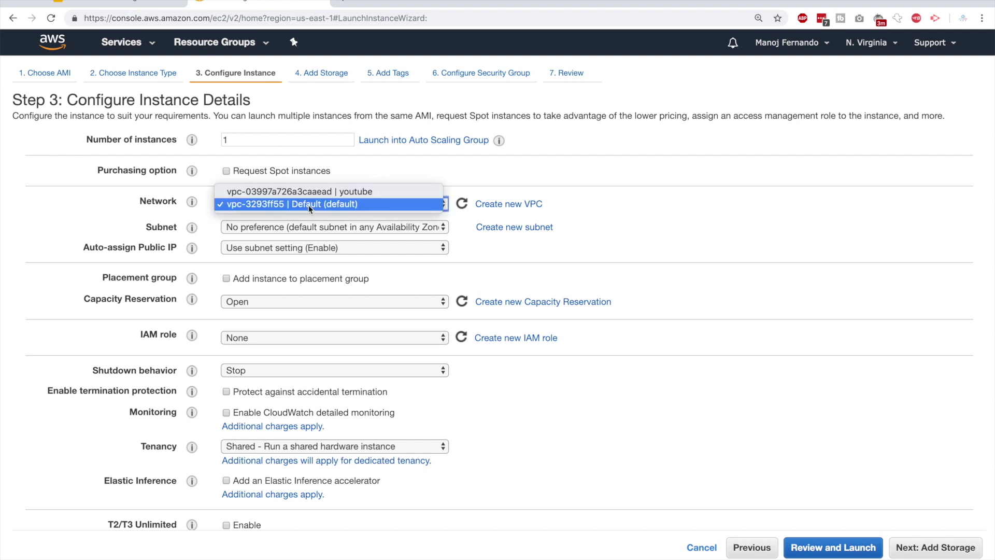
{"action": "left_click", "coordinate": [314, 192]}
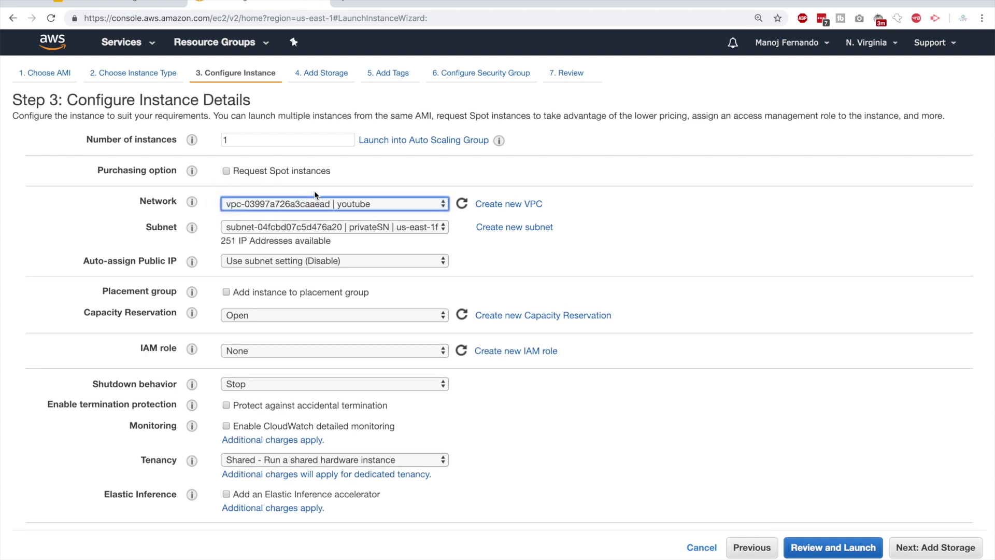
- Recheck the VPC diagram in Google Slides and set the instance's subnet to publicSN in the AWS console
{"action": "left_click", "coordinate": [151, 2]}
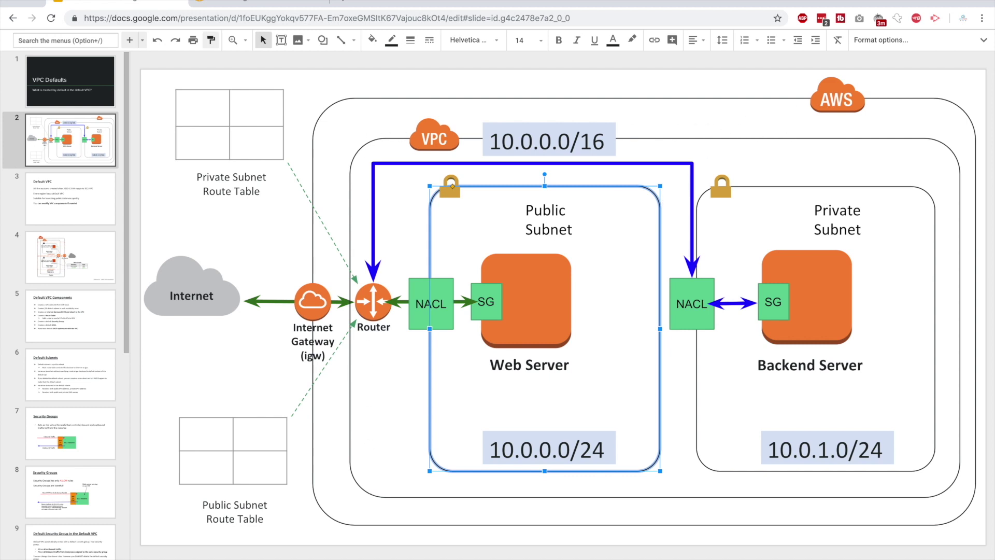
{"action": "left_click", "coordinate": [238, 3]}
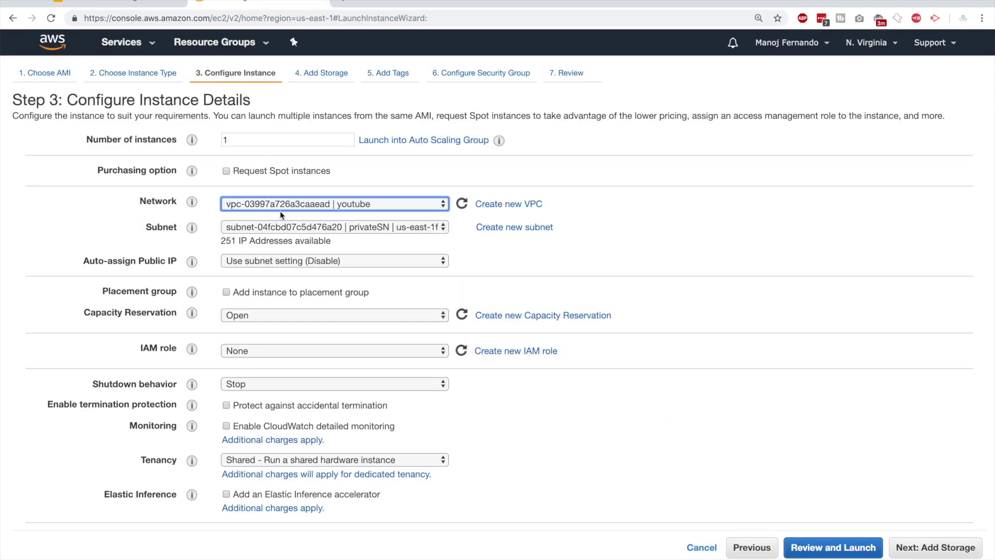
{"action": "left_click", "coordinate": [312, 227]}
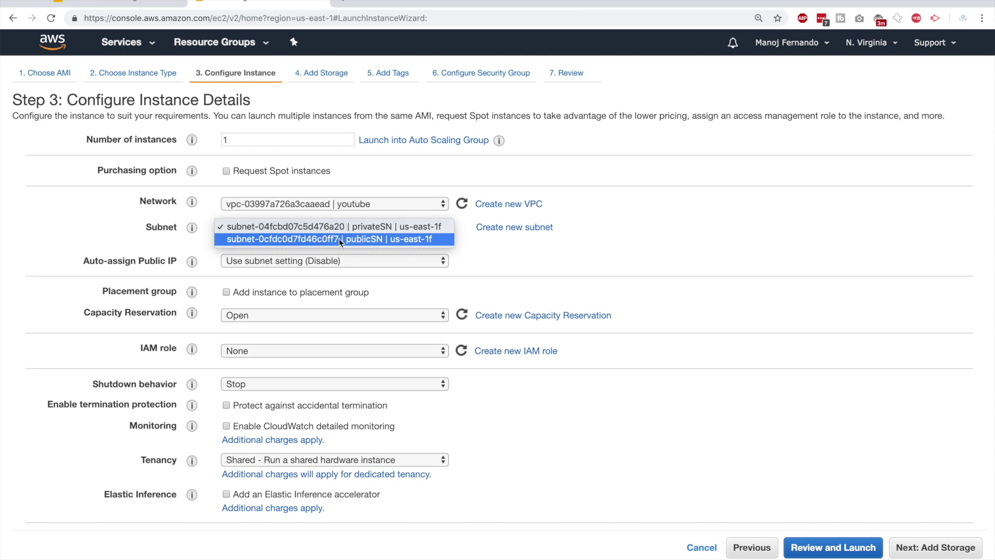
{"action": "left_click", "coordinate": [339, 239]}
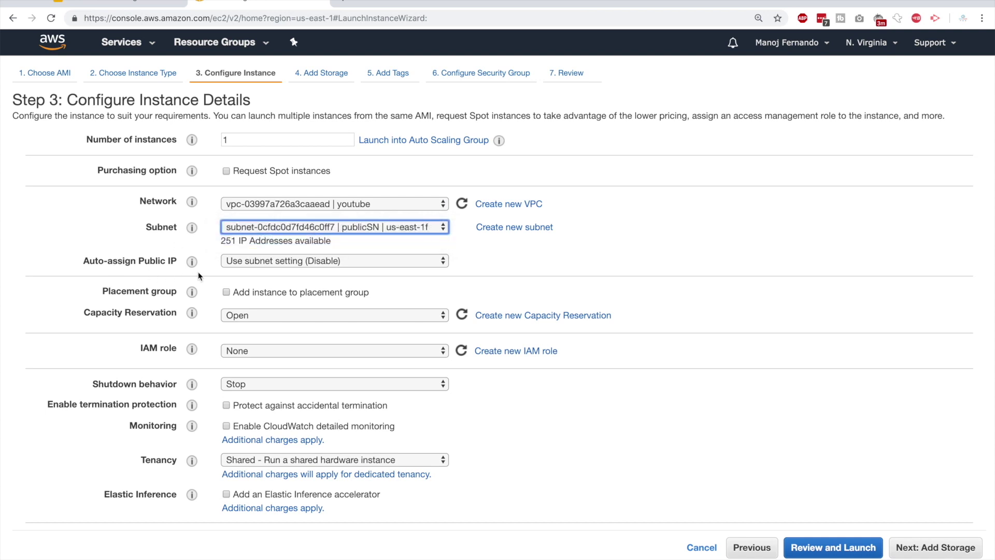
- Enable auto-assignment of a public IP for the instance and accept the default storage settings, proceeding to the tags
{"action": "left_click", "coordinate": [296, 261]}
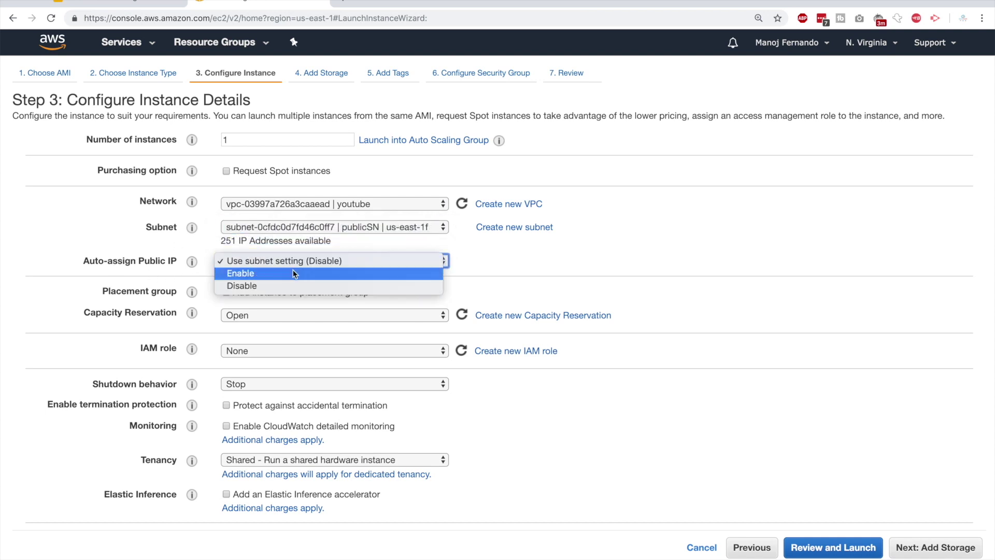
{"action": "left_click", "coordinate": [294, 274]}
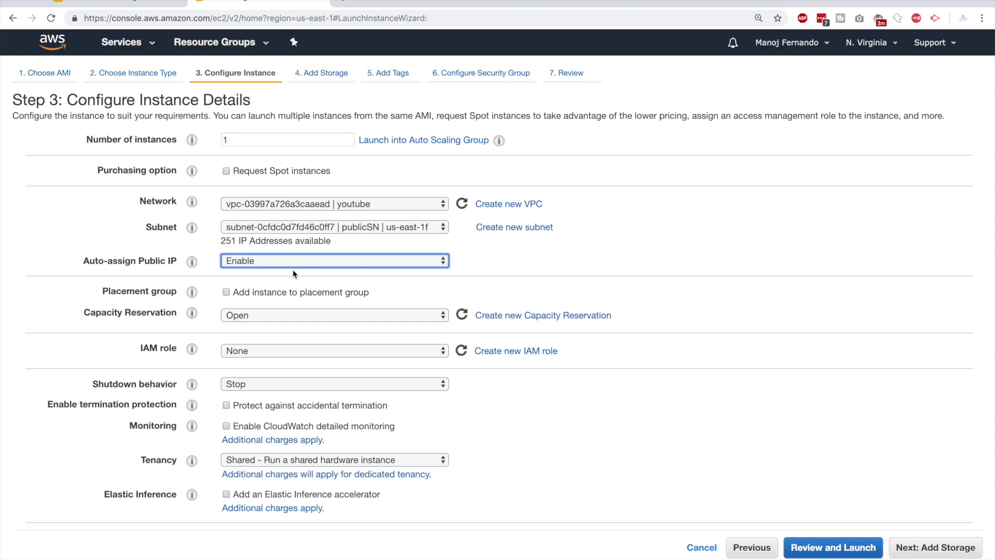
{"action": "scroll", "coordinate": [429, 272], "scroll_direction": "down", "scroll_amount": 4}
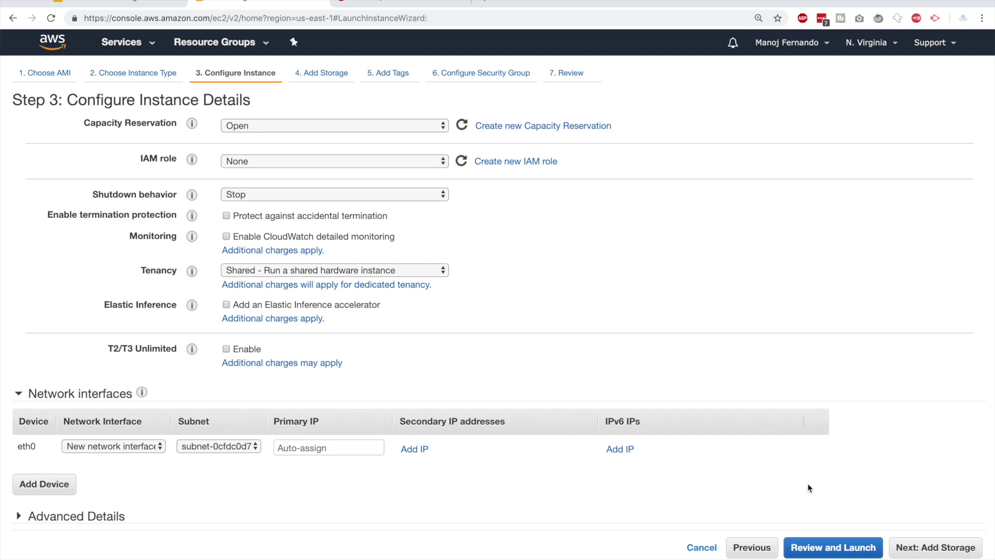
{"action": "left_click", "coordinate": [925, 551]}
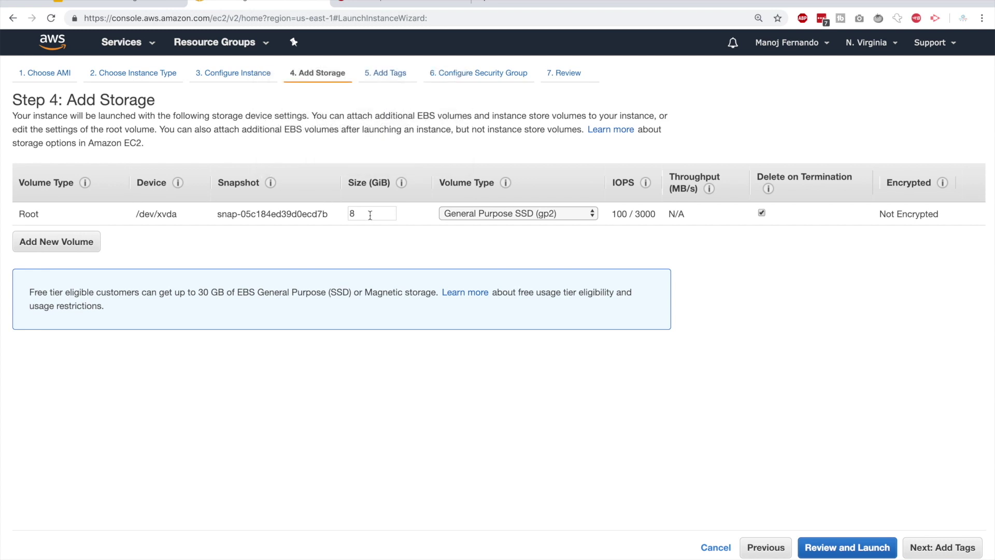
{"action": "left_click_drag", "start_coordinate": [39, 216], "coordinate": [20, 218]}
{"action": "left_click", "coordinate": [940, 548]}
- Add a tag with key "name" and value "webserver", and continue to the security group configuration
{"action": "left_click", "coordinate": [37, 278]}
{"action": "type", "text": "name"}
{"action": "key", "text": "Tab"}
{"action": "type", "text": "webserver"}
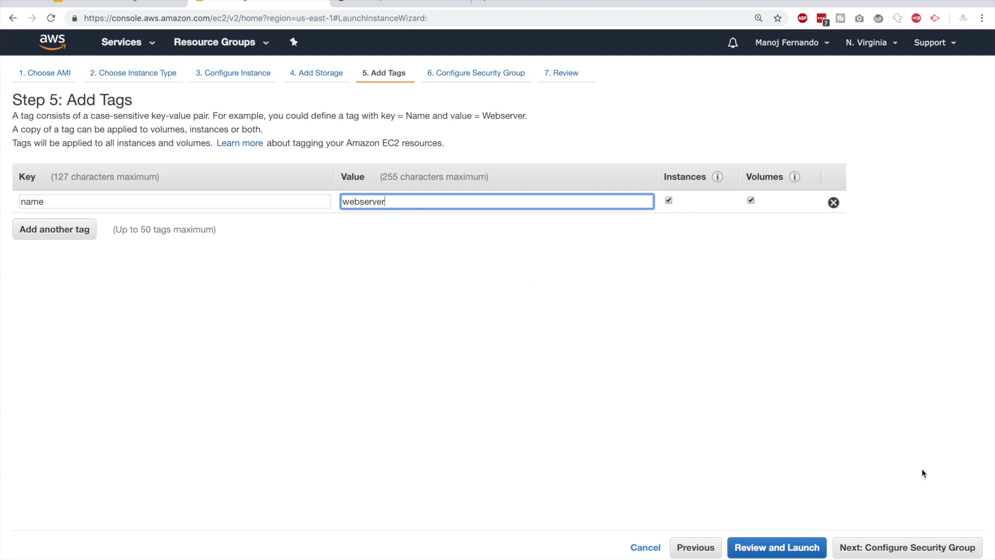
{"action": "left_click", "coordinate": [926, 547]}
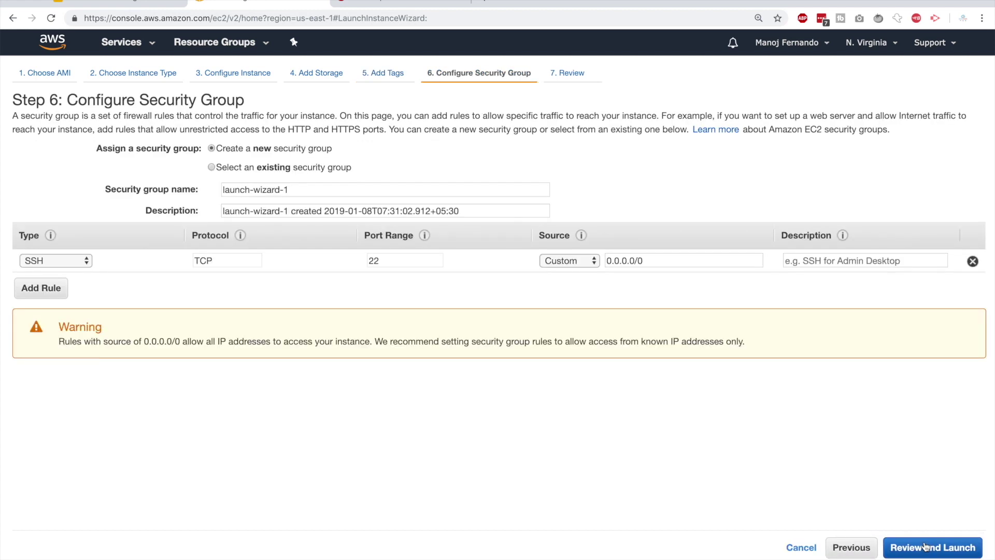
- Name the new security group "webserverSG" and set its description to "security group for the webserver"
{"action": "left_click", "coordinate": [298, 193]}
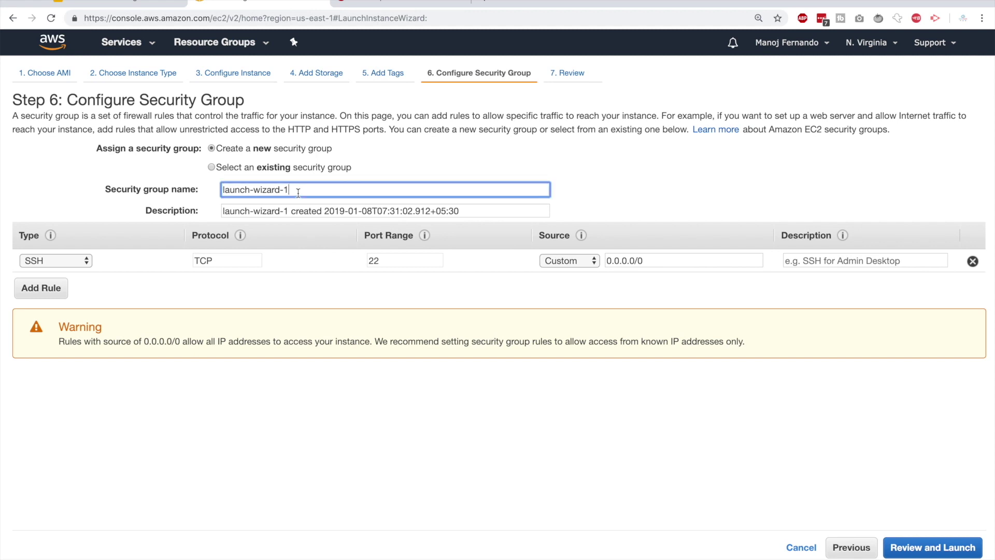
{"action": "key", "text": "BackSpace"}
{"action": "key", "text": "BackSpace"}
{"action": "key", "text": "BackSpace"}
{"action": "key", "text": "BackSpace"}
{"action": "key", "text": "BackSpace"}
{"action": "key", "text": "BackSpace"}
{"action": "key", "text": "BackSpace"}
{"action": "key", "text": "BackSpace"}
{"action": "key", "text": "BackSpace"}
{"action": "key", "text": "BackSpace"}
{"action": "key", "text": "BackSpace"}
{"action": "key", "text": "BackSpace"}
{"action": "key", "text": "BackSpace"}
{"action": "key", "text": "BackSpace"}
{"action": "key", "text": "BackSpace"}
{"action": "type", "text": "webserverSG"}
{"action": "triple_click", "coordinate": [475, 217]}
{"action": "type", "text": "security group for the "}
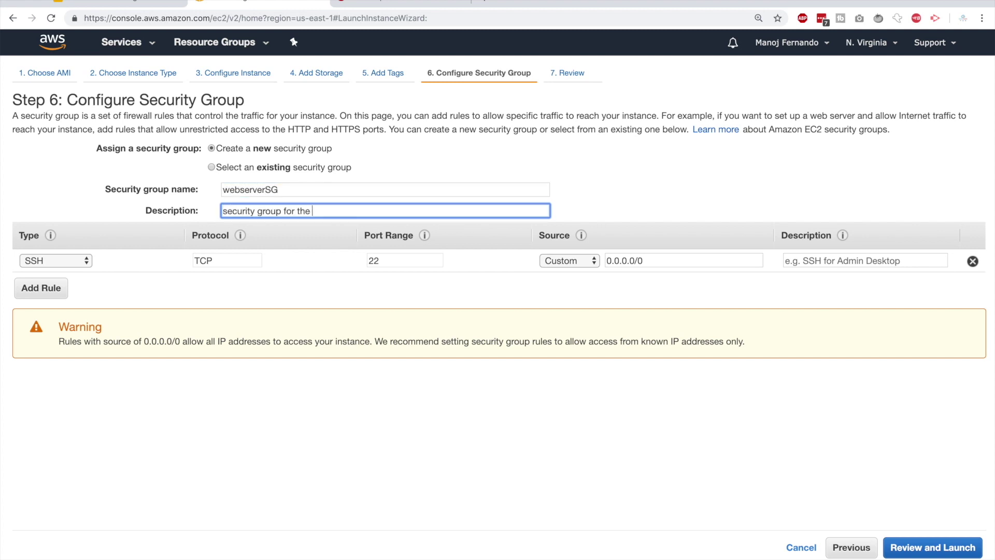
{"action": "type", "text": "webserver"}
{"action": "left_click", "coordinate": [132, 268]}
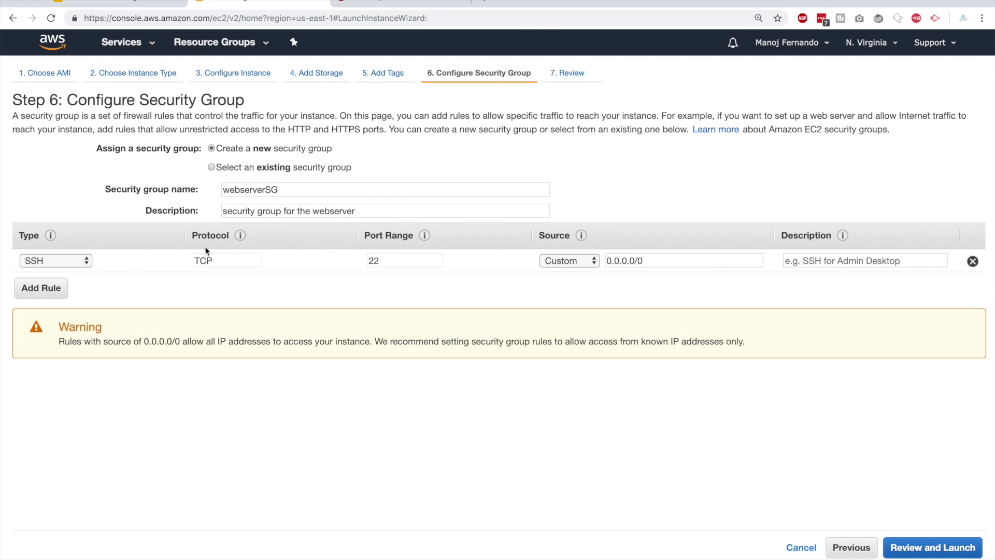
- Review the traffic paths in the Google Slides VPC diagram and add an HTTP rule to the security group in AWS
{"action": "left_click", "coordinate": [114, 4]}
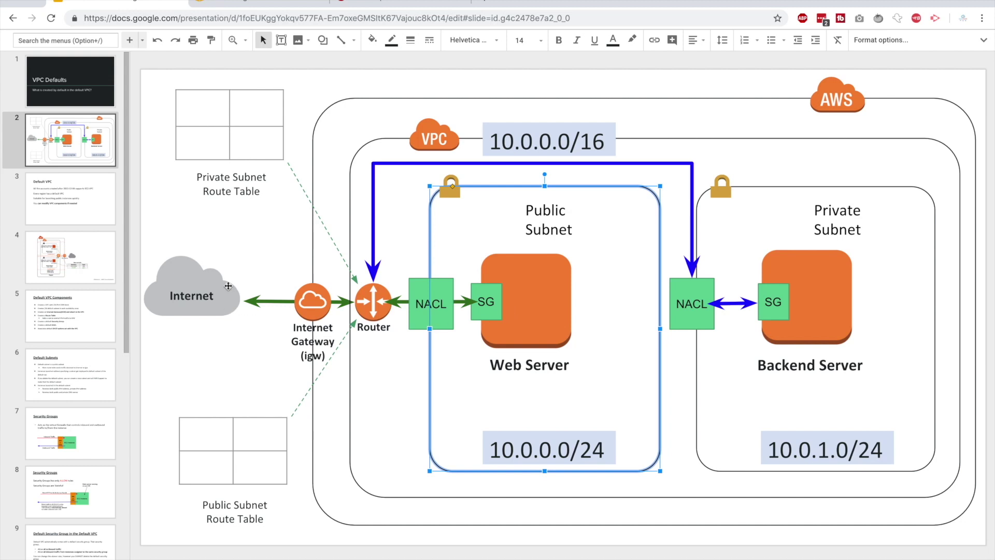
{"action": "key", "text": "ctrl+Tab"}
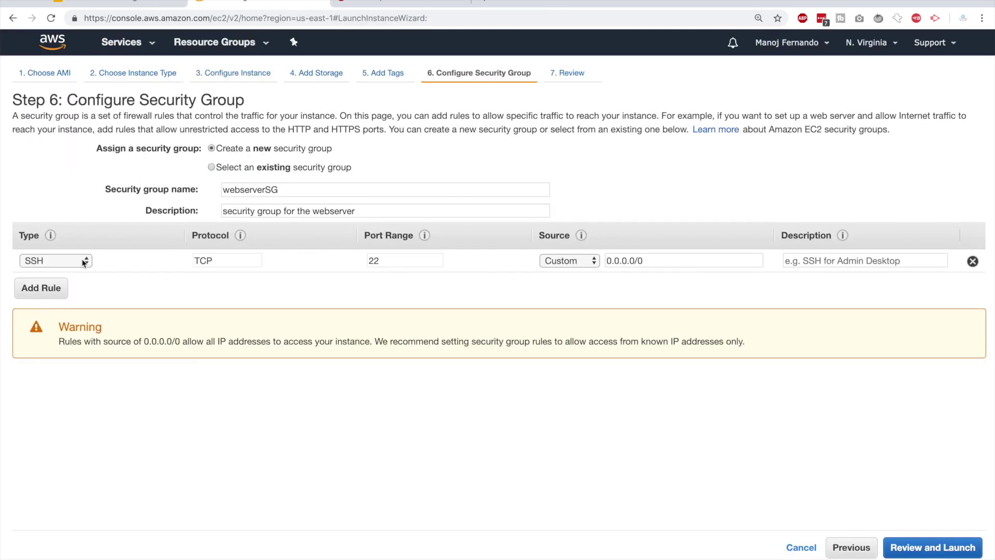
{"action": "left_click", "coordinate": [54, 289]}
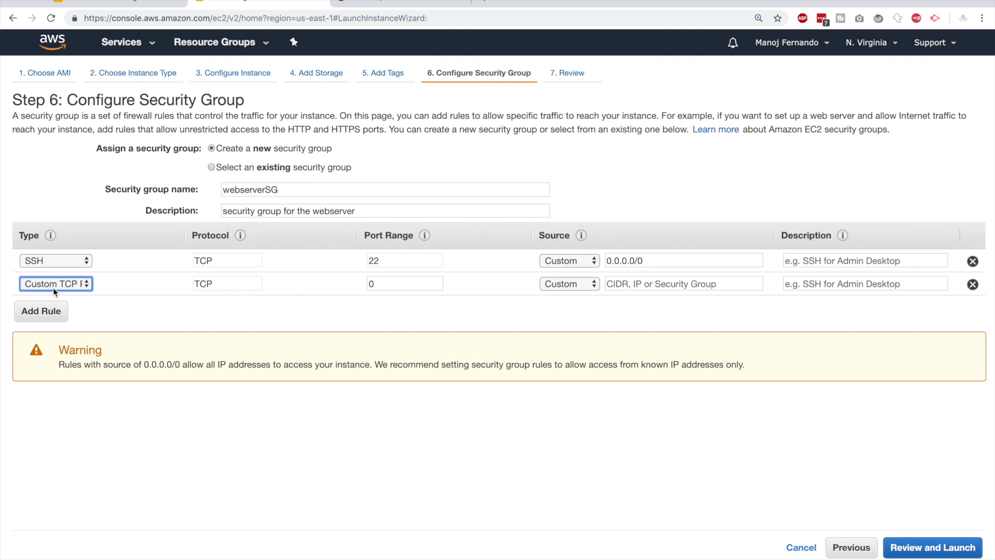
{"action": "left_click", "coordinate": [60, 288]}
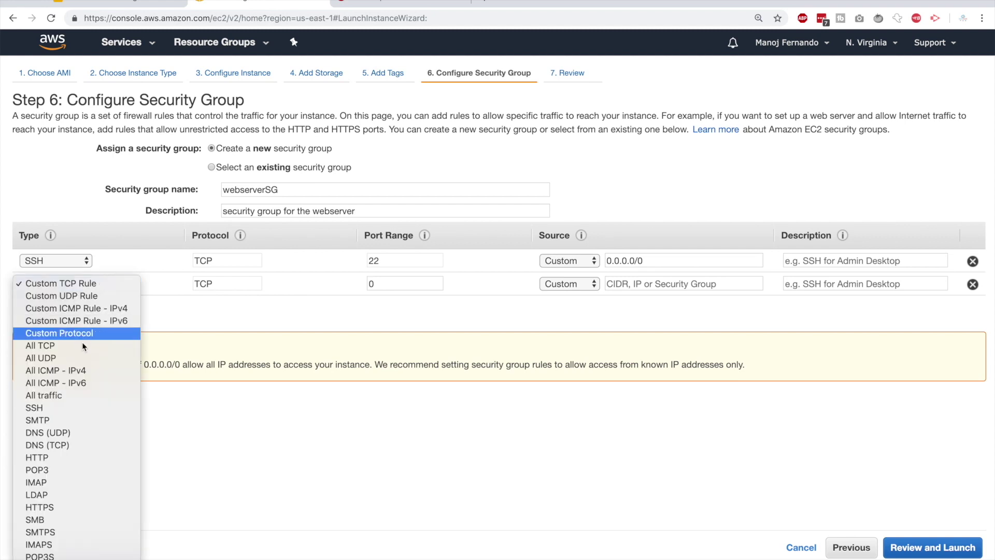
{"action": "left_click", "coordinate": [72, 459]}
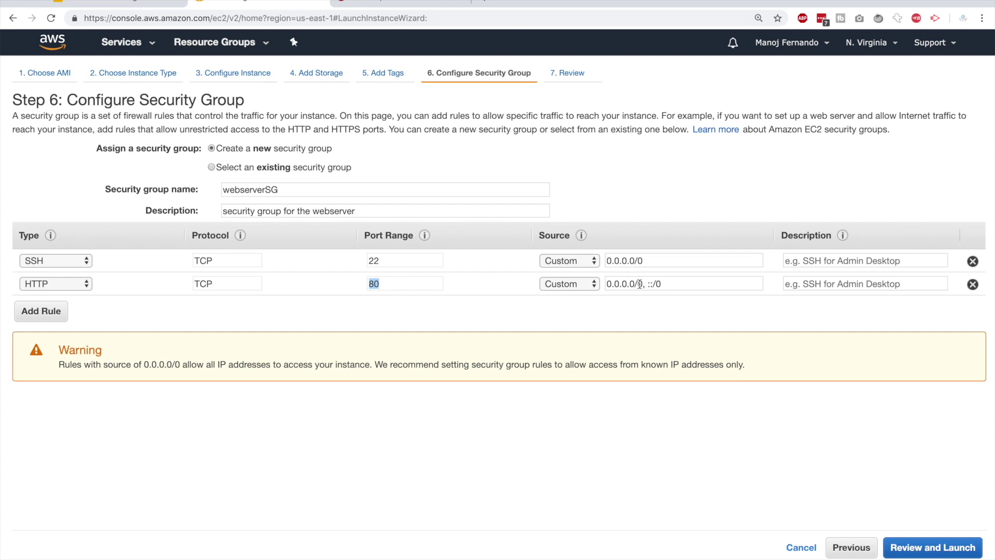
- Limit the HTTP rule's source to 0.0.0.0/0 and describe the rule as "enabling http traffic from anywhere"
{"action": "left_click_drag", "start_coordinate": [647, 284], "coordinate": [687, 286]}
{"action": "key", "text": "BackSpace"}
{"action": "key", "text": "BackSpace"}
{"action": "key", "text": "BackSpace"}
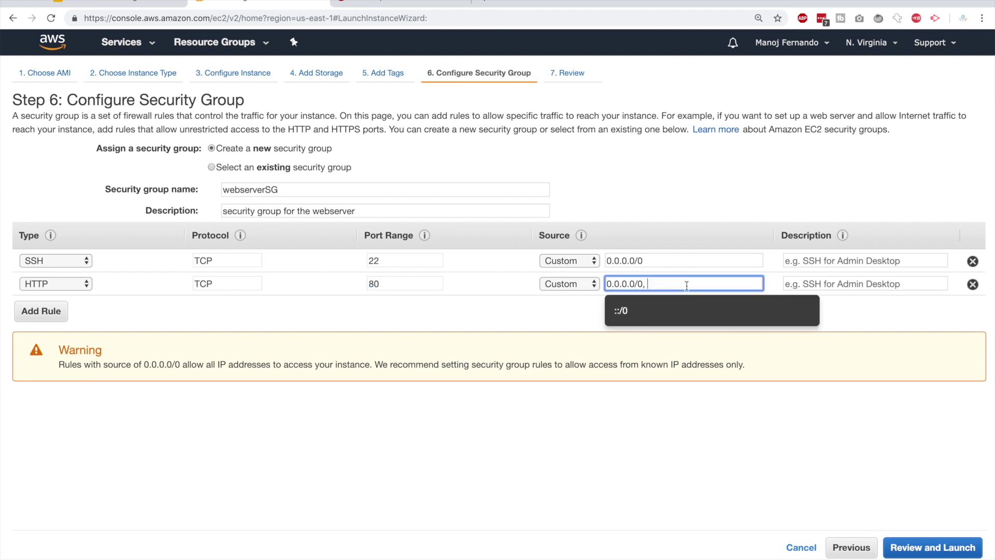
{"action": "left_click", "coordinate": [528, 313]}
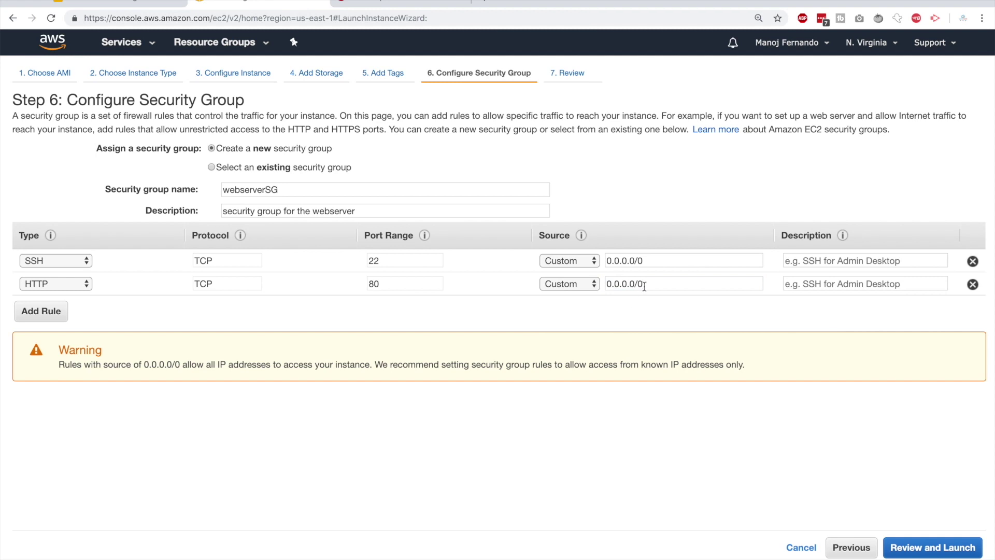
{"action": "left_click", "coordinate": [821, 284]}
{"action": "type", "text": "enabling http traffic from anywhere"}
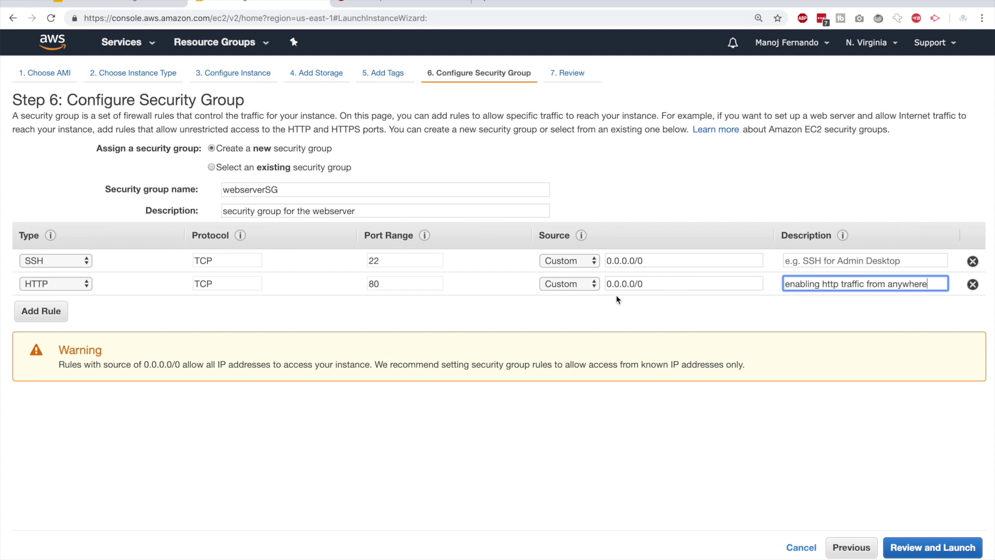
- Add an HTTPS rule with source 0.0.0.0/0 and the description "enabling https traffic from anywhere"
{"action": "left_click", "coordinate": [45, 312]}
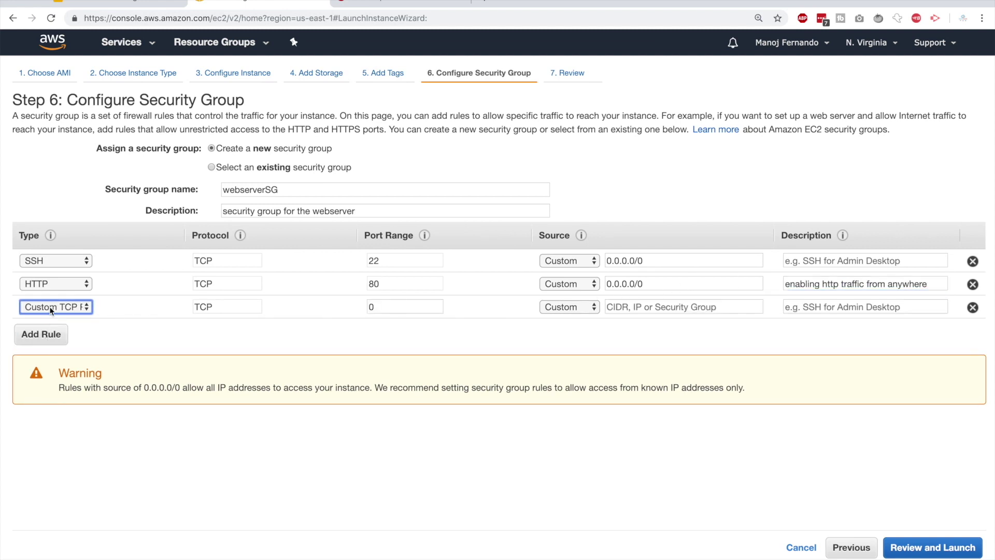
{"action": "left_click", "coordinate": [51, 307]}
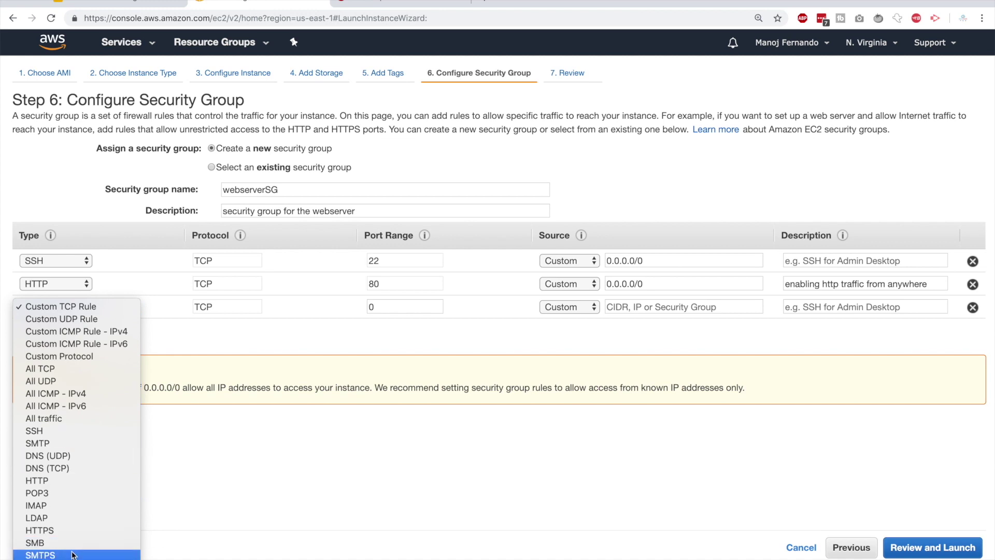
{"action": "left_click", "coordinate": [46, 506]}
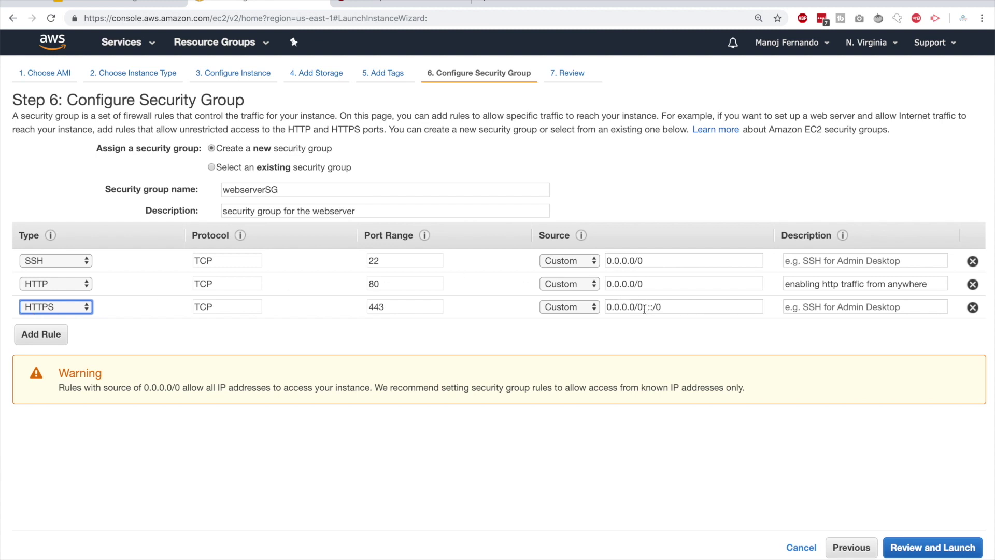
{"action": "left_click_drag", "start_coordinate": [645, 307], "coordinate": [664, 307]}
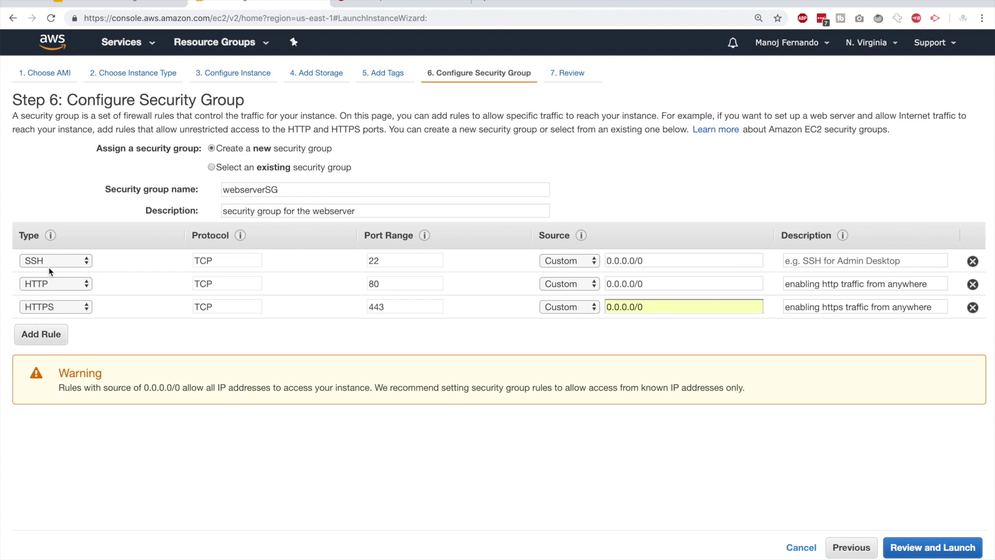
- Restrict the SSH rule's source to My IP with the description "SSH from my laptop", and proceed to the launch review
{"action": "left_click", "coordinate": [584, 261]}
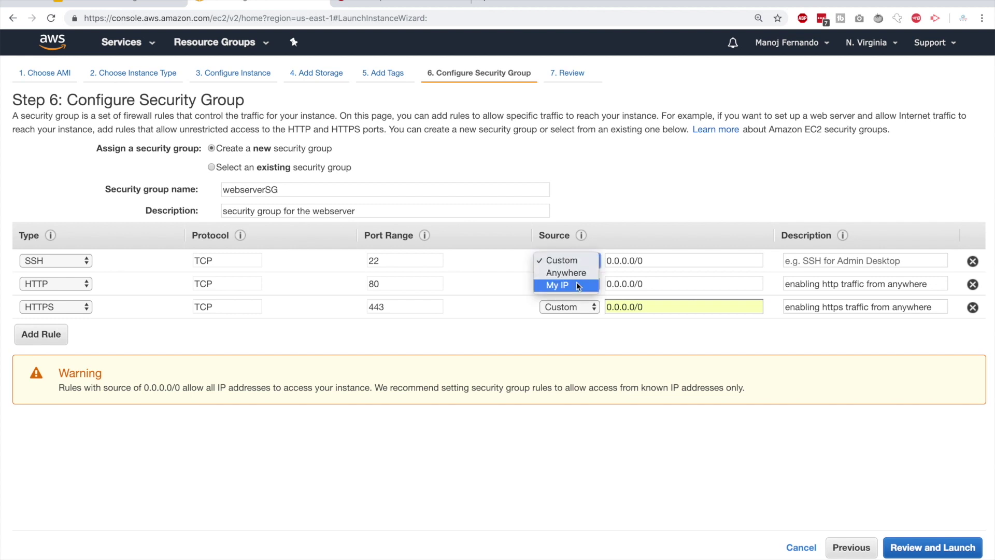
{"action": "left_click", "coordinate": [576, 284]}
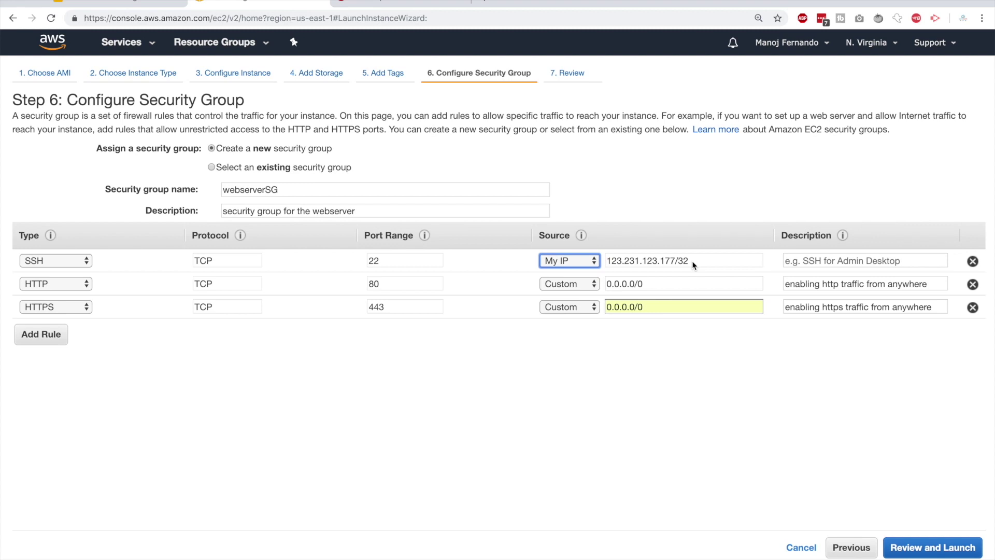
{"action": "type", "text": "SSH from my laptop"}
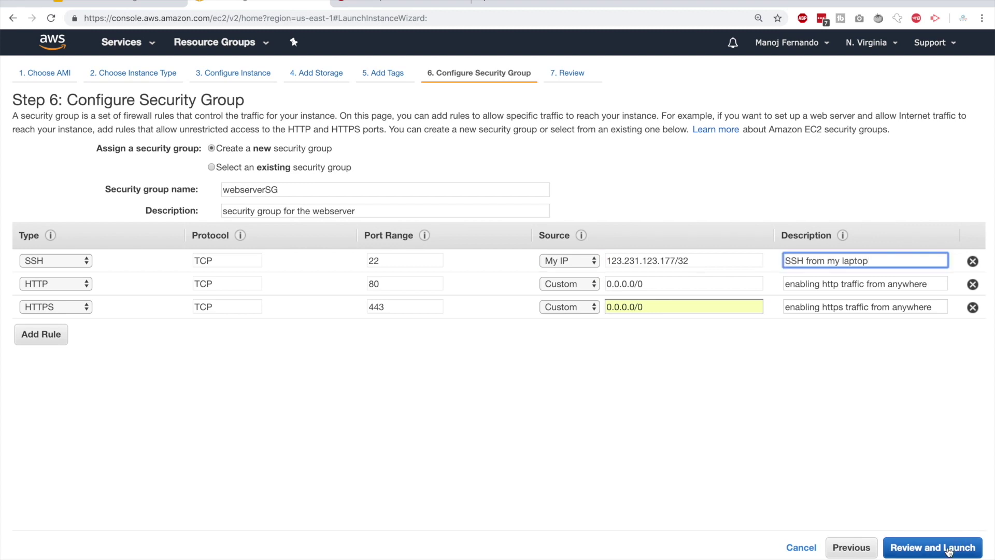
{"action": "left_click", "coordinate": [949, 549]}
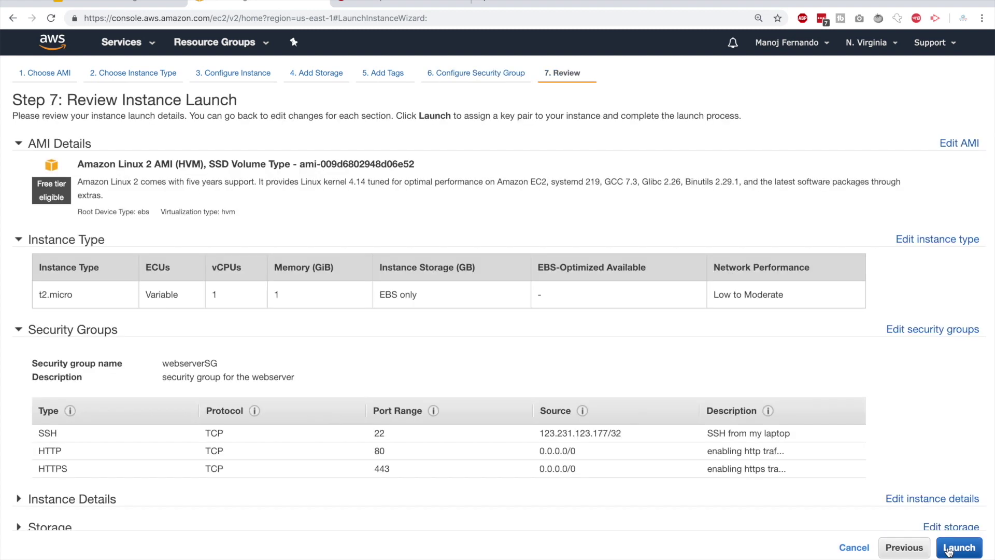
- Review the launch summary, including the instance details, storage and tags sections
{"action": "scroll", "coordinate": [364, 301], "scroll_direction": "down", "scroll_amount": 1}
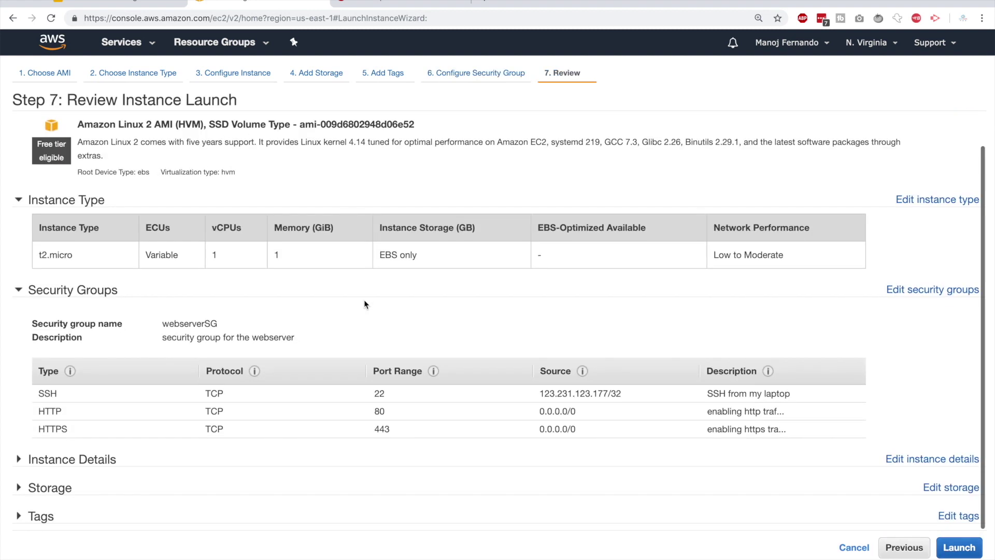
{"action": "left_click", "coordinate": [18, 459]}
{"action": "scroll", "coordinate": [20, 466], "scroll_direction": "down", "scroll_amount": 6}
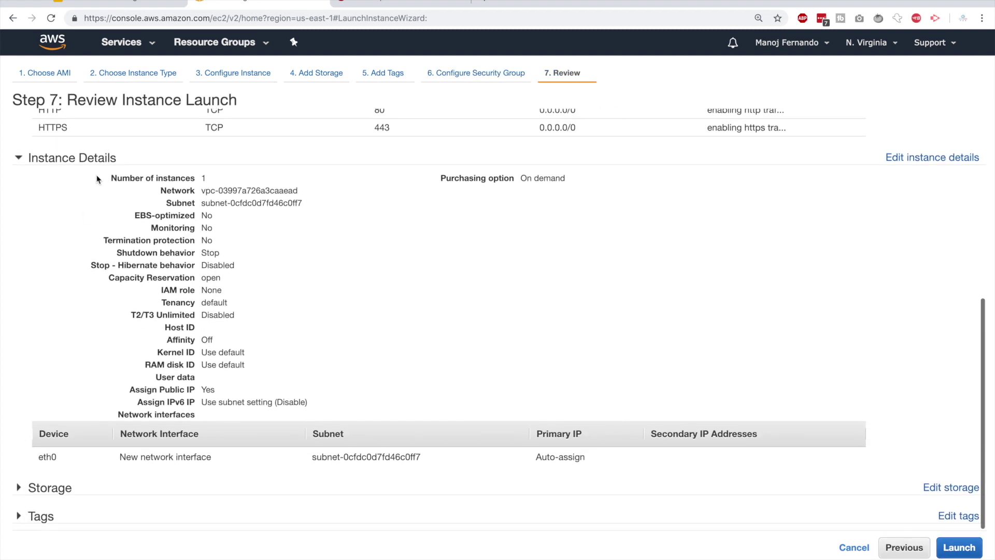
{"action": "left_click", "coordinate": [19, 488]}
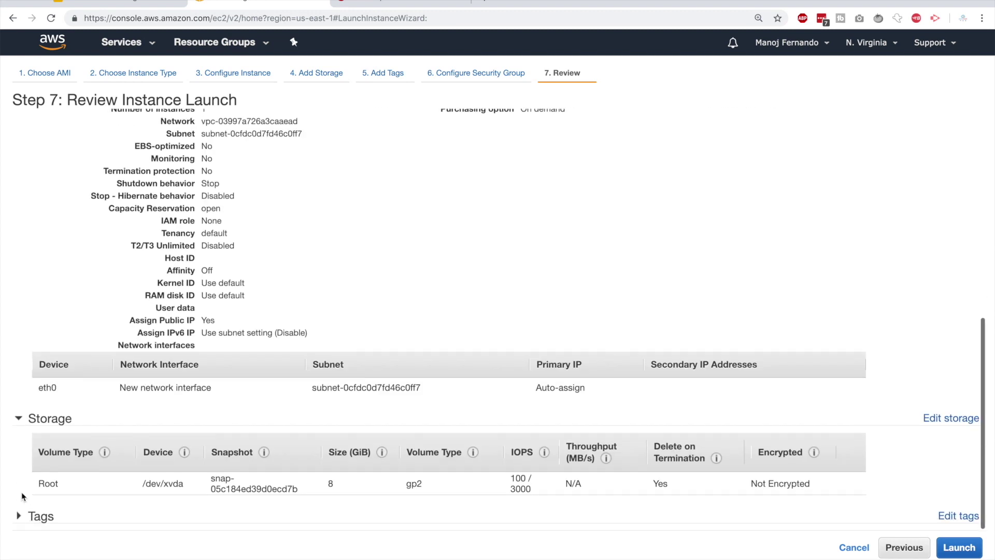
{"action": "left_click", "coordinate": [19, 515]}
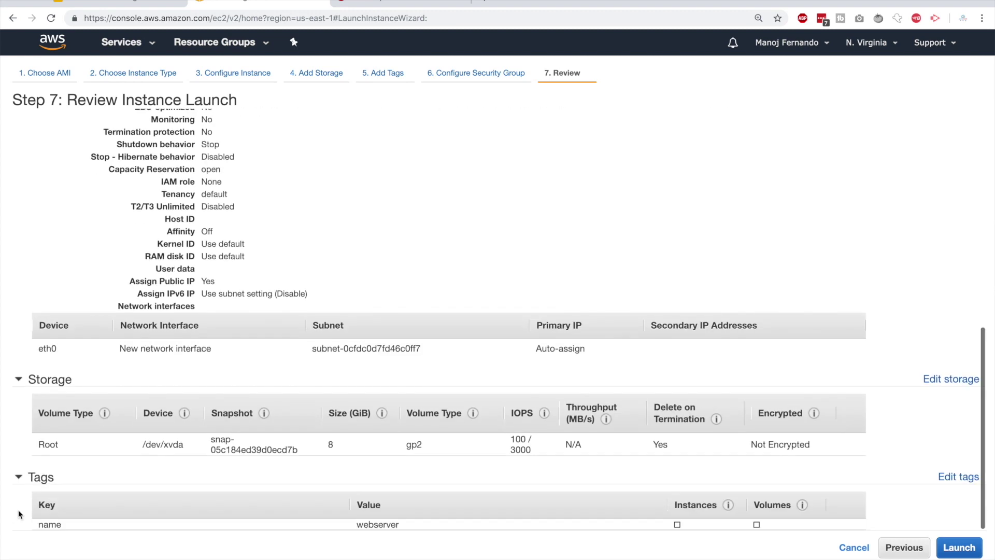
{"action": "scroll", "coordinate": [137, 241], "scroll_direction": "up", "scroll_amount": 10}
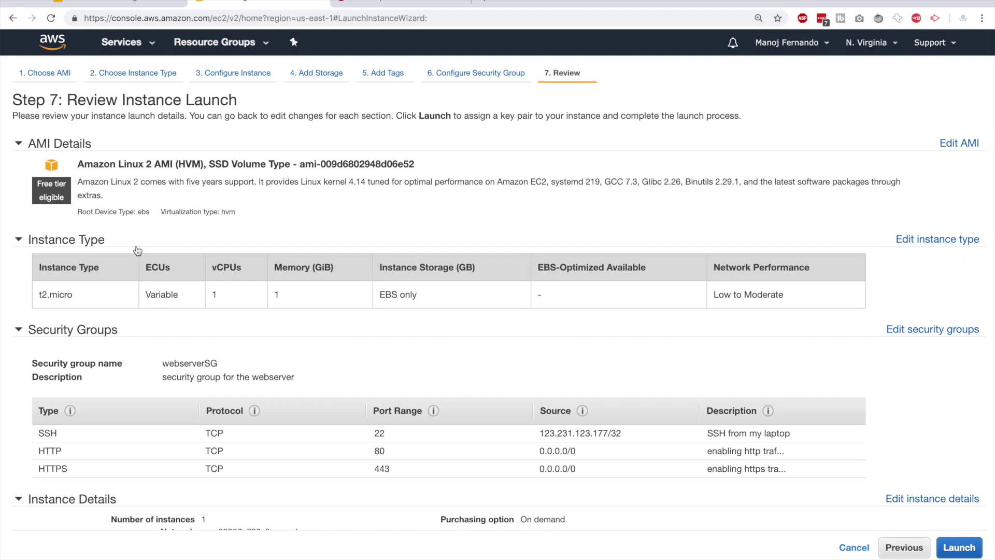
- Create and download a new key pair named "youtube", and launch the instance with it
{"action": "left_click", "coordinate": [960, 548]}
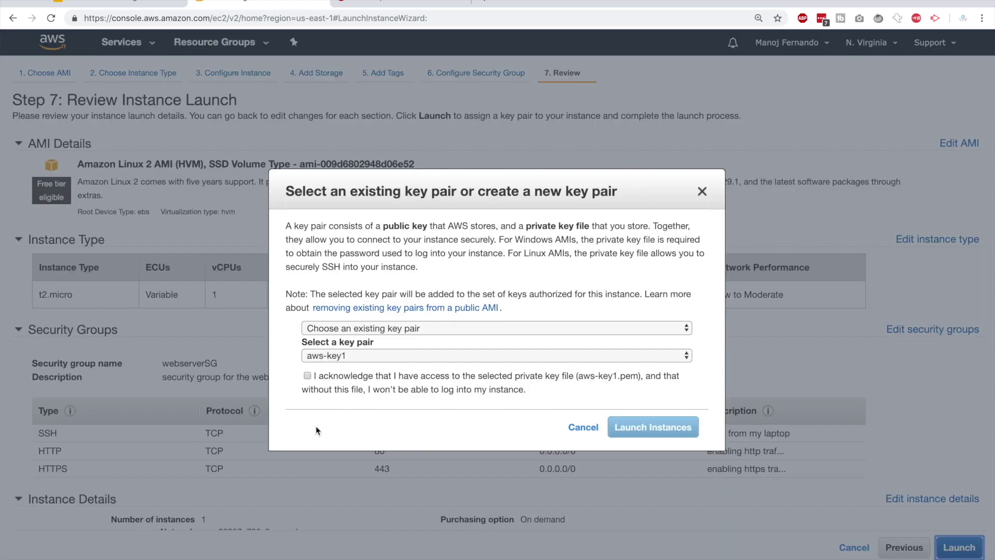
{"action": "left_click", "coordinate": [375, 329]}
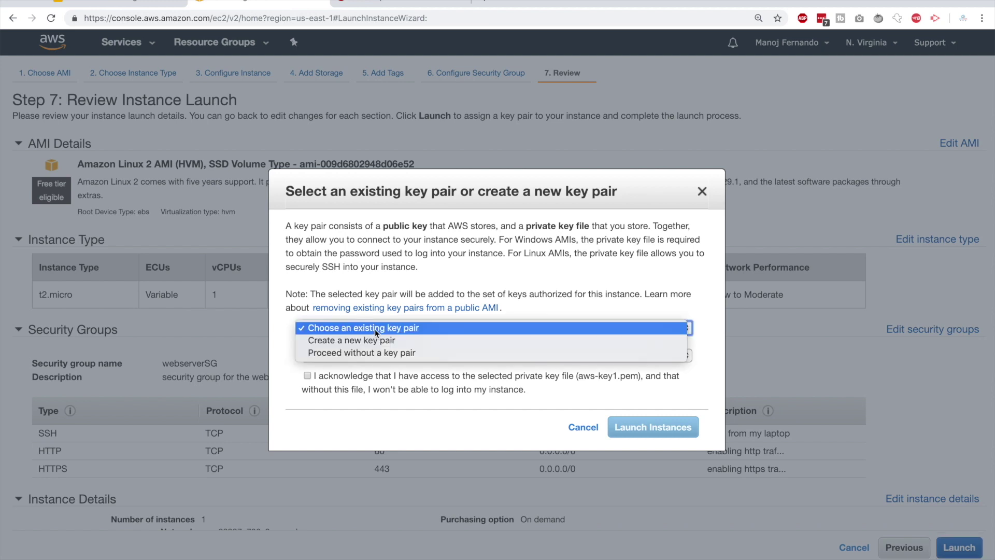
{"action": "left_click", "coordinate": [378, 340]}
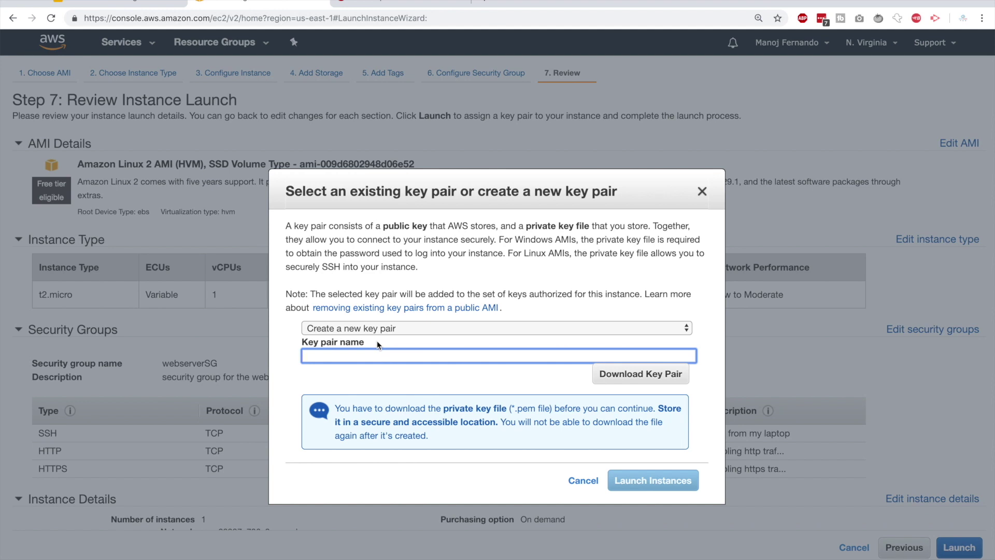
{"action": "type", "text": "y"}
{"action": "key", "text": "BackSpace"}
{"action": "type", "text": "youtube"}
{"action": "left_click", "coordinate": [665, 377]}
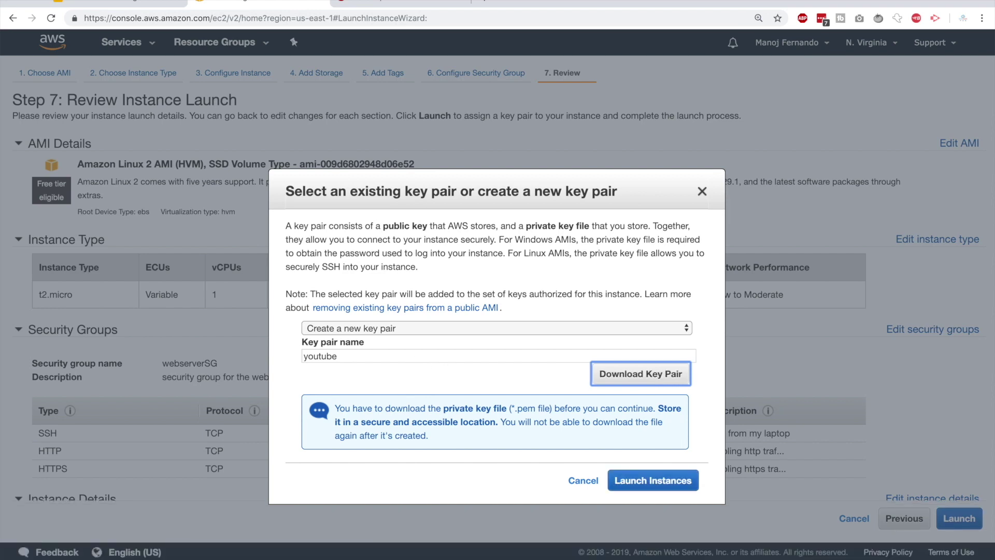
{"action": "left_click", "coordinate": [669, 486]}
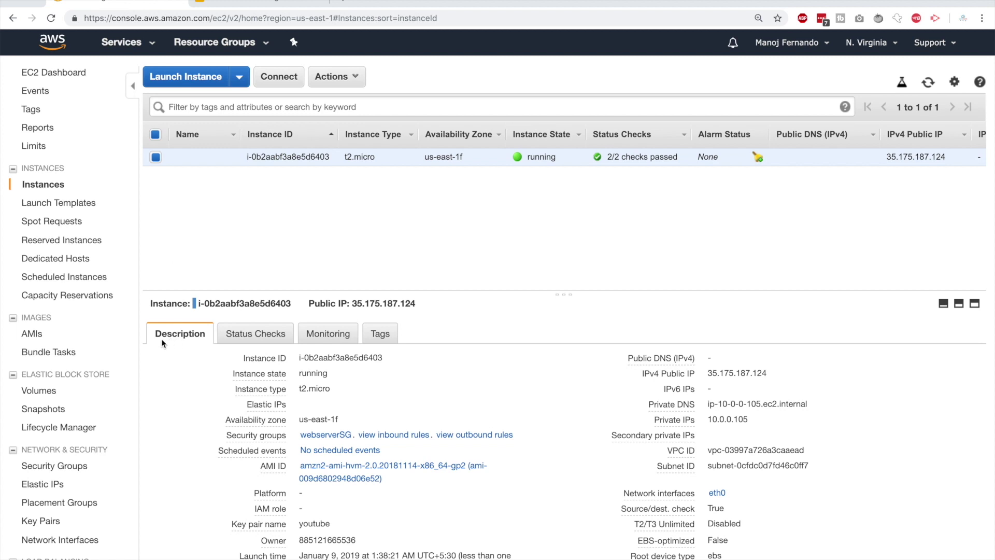
- Enlarge the new instance's description pane and examine its details, including the security group
{"action": "left_click", "coordinate": [974, 303]}
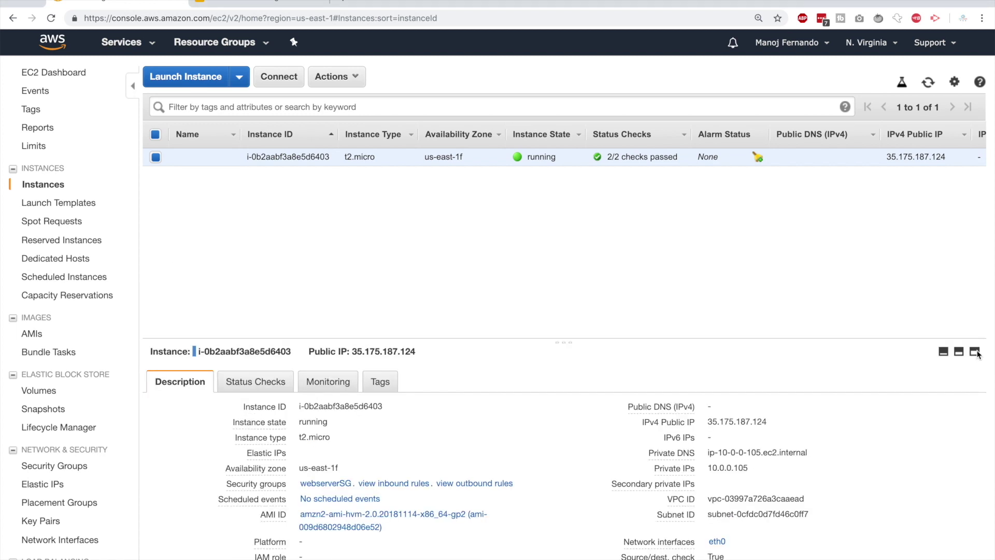
{"action": "left_click", "coordinate": [975, 352]}
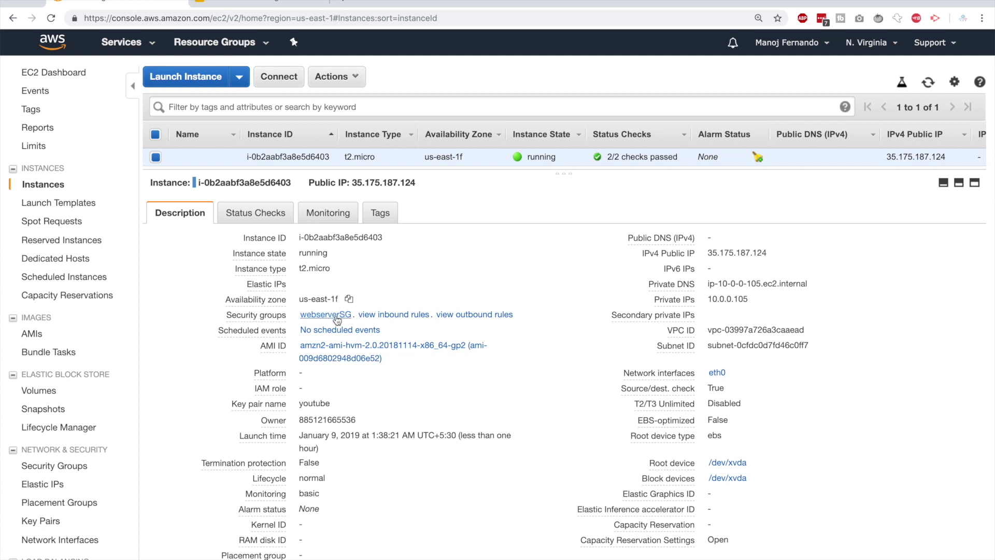
{"action": "mouse_move", "coordinate": [262, 317]}
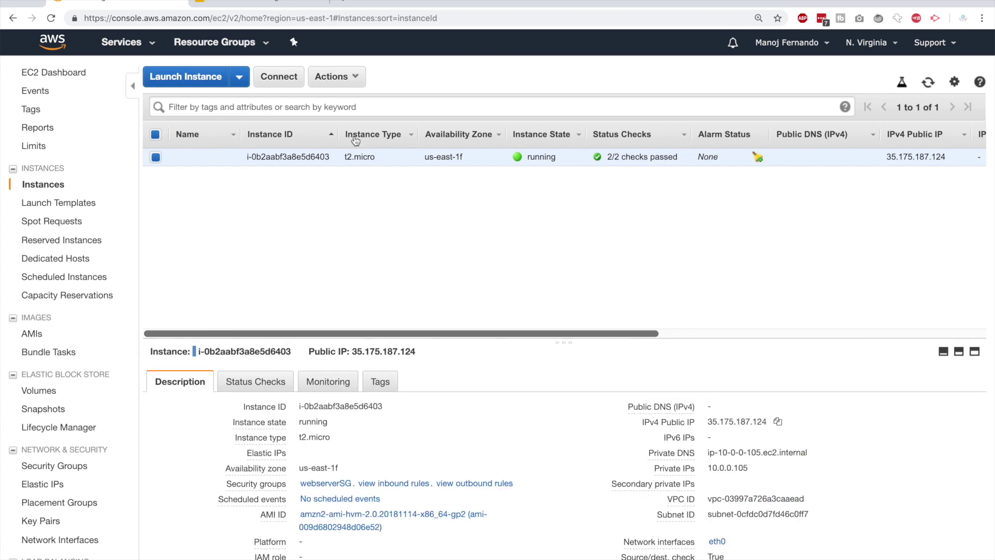
- Name the running instance "webserver"
{"action": "left_click", "coordinate": [228, 158]}
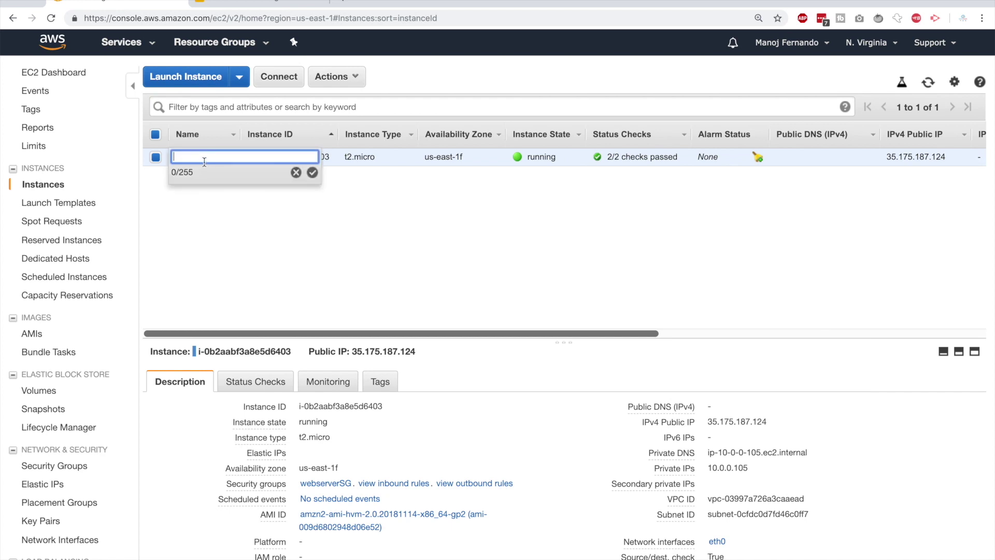
{"action": "type", "text": "webserver"}
{"action": "key", "text": "Return"}
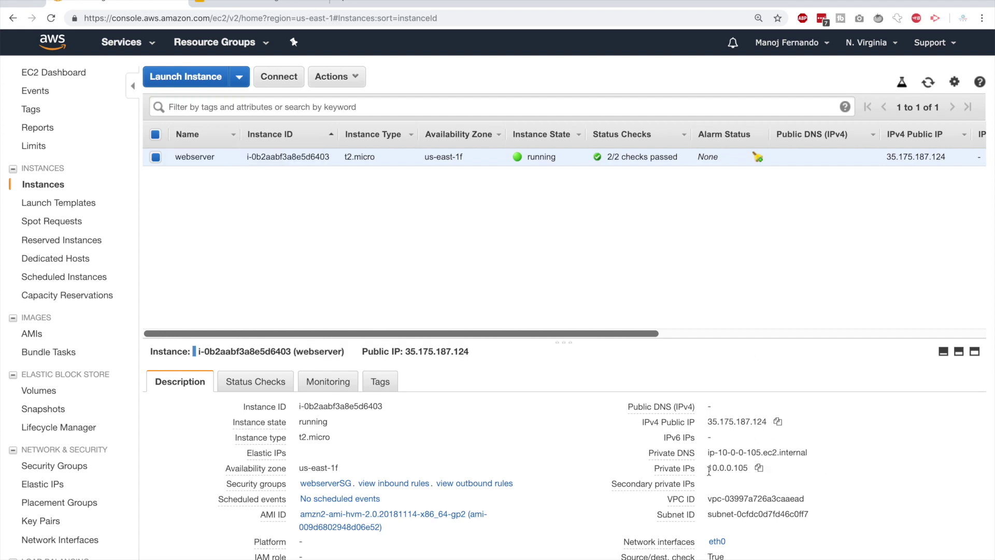
- Compare the webserver's private IP with the IPv4 CIDR of the publicSN subnet in the VPC dashboard
{"action": "left_click_drag", "start_coordinate": [752, 470], "coordinate": [708, 471]}
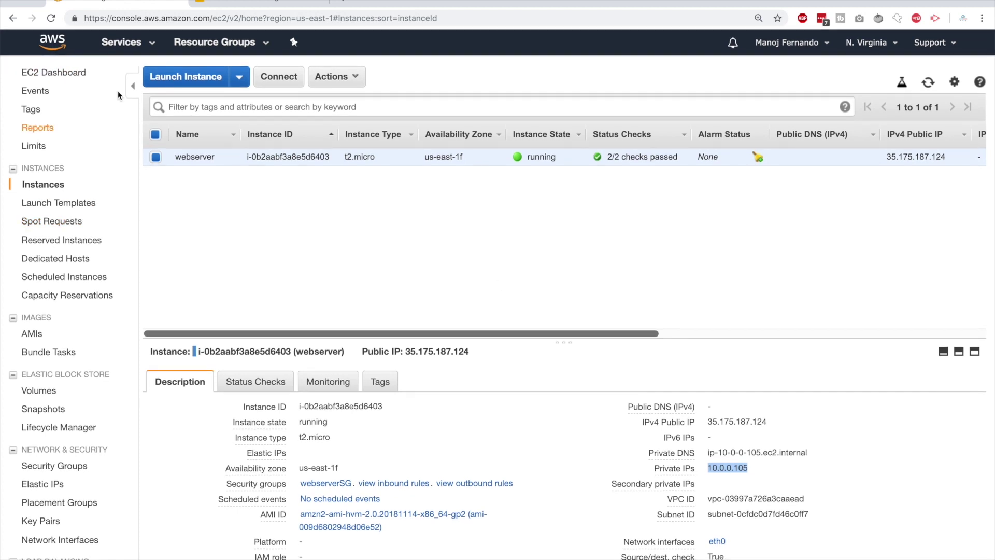
{"action": "key", "text": "ctrl+Tab"}
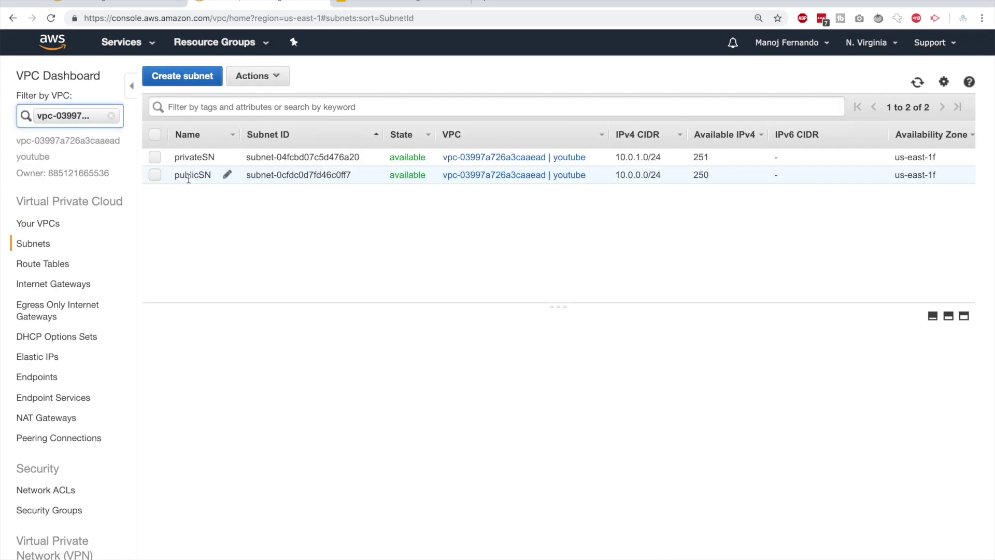
{"action": "left_click", "coordinate": [155, 175]}
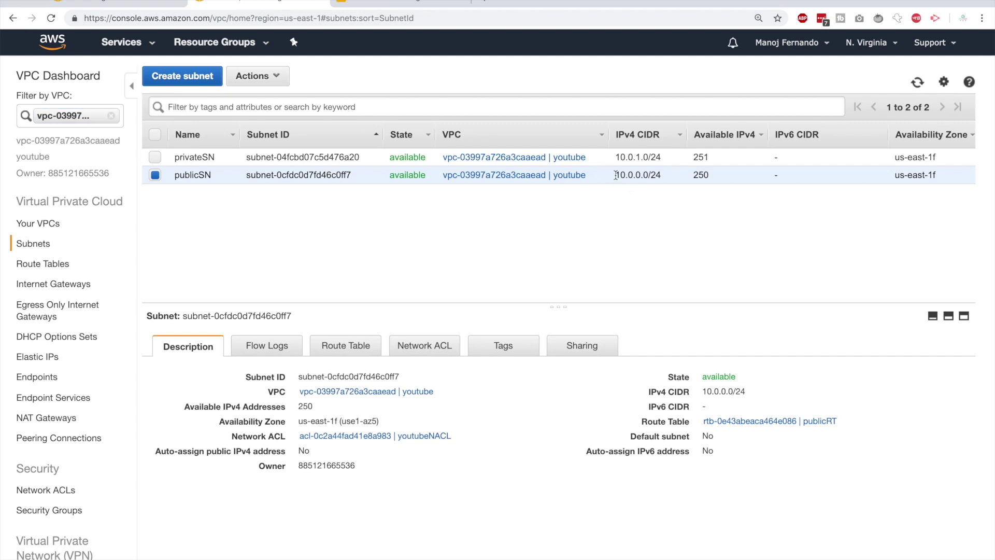
{"action": "left_click_drag", "start_coordinate": [616, 175], "coordinate": [622, 186]}
{"action": "key", "text": "ctrl+shift+Tab"}
{"action": "mouse_move", "coordinate": [736, 468]}
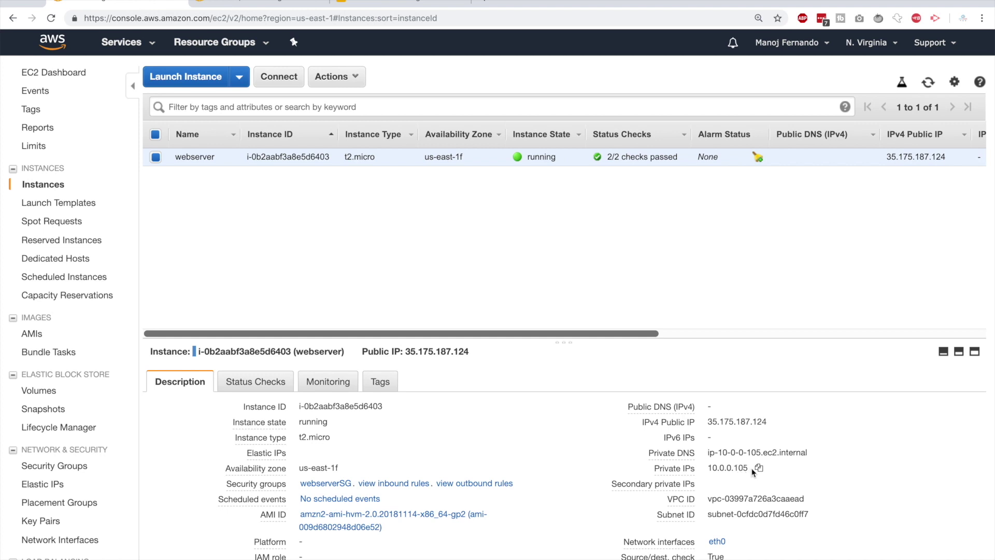
{"action": "left_click", "coordinate": [759, 468]}
- Examine the webserver's instance state options and its IPv4 public IP
{"action": "left_click", "coordinate": [332, 80]}
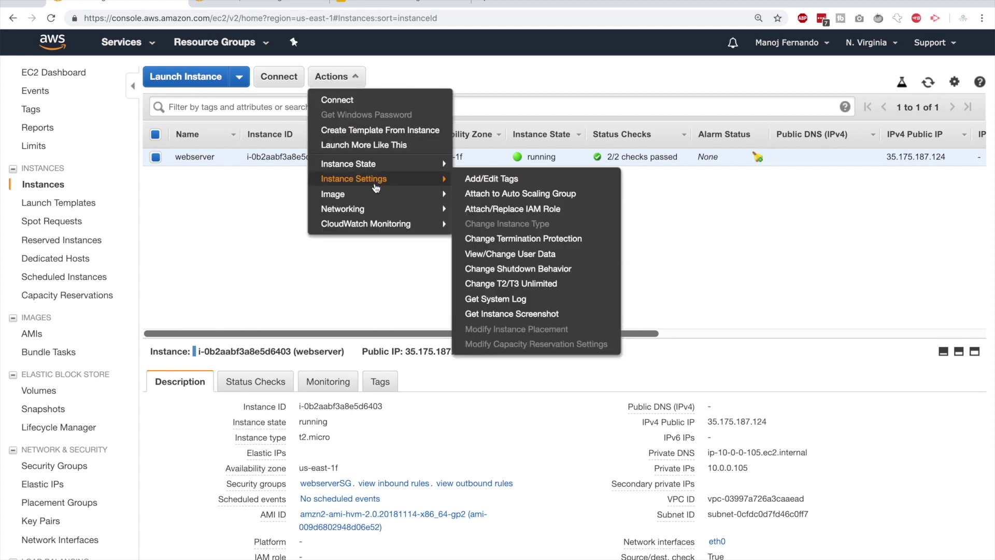
{"action": "mouse_move", "coordinate": [375, 164]}
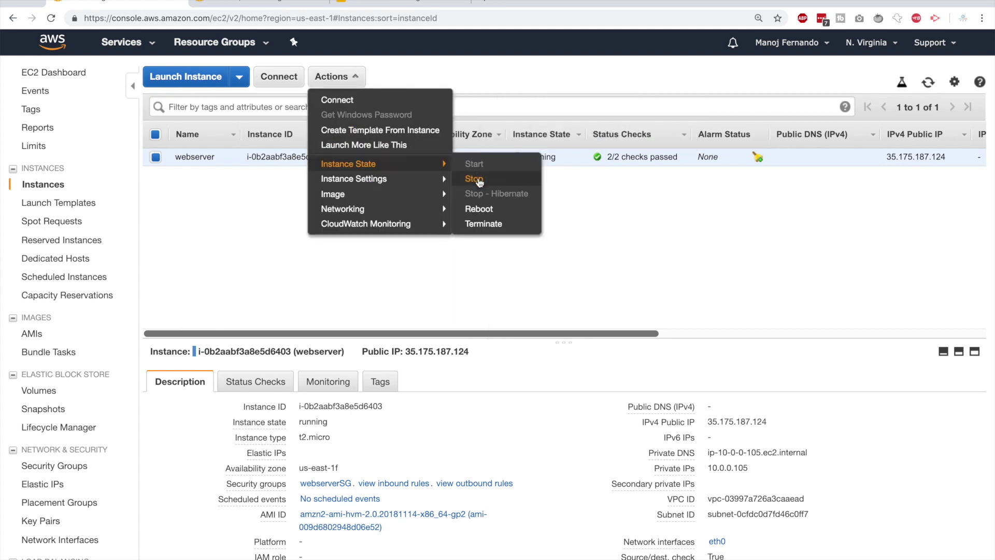
{"action": "left_click", "coordinate": [718, 425]}
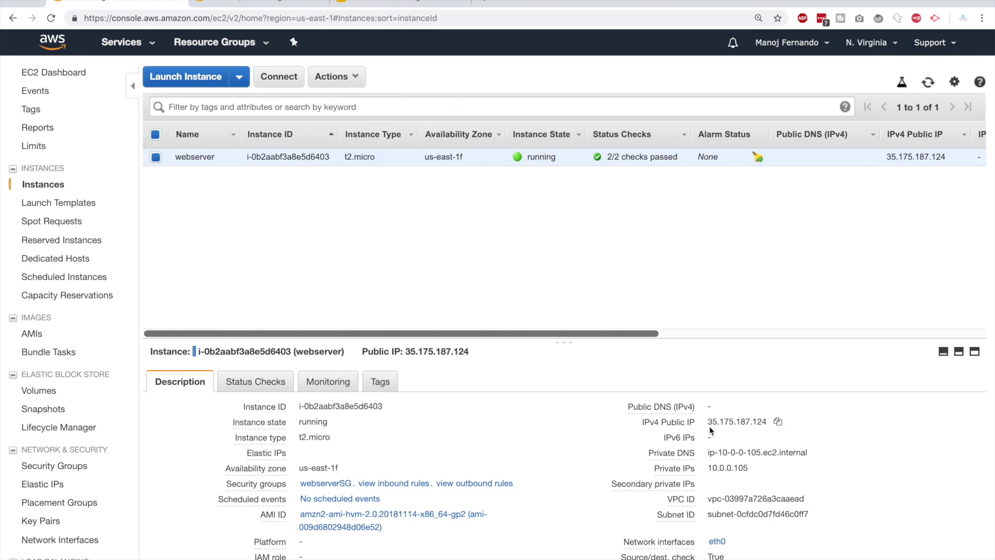
{"action": "left_click_drag", "start_coordinate": [708, 429], "coordinate": [767, 430]}
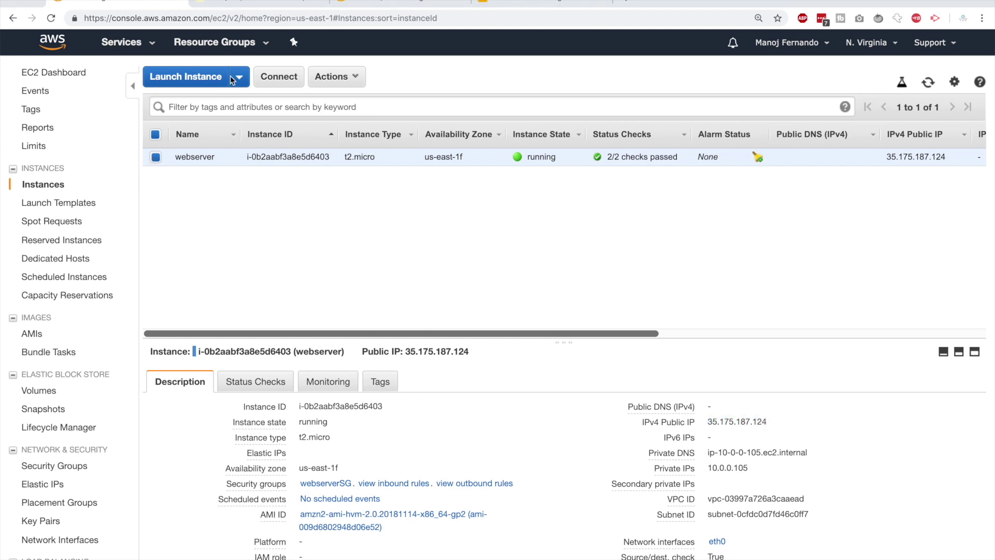
- Open the webserver's connection instructions, and write "chmod 400" in the RapidTables online notepad, examining its three digits
{"action": "left_click", "coordinate": [277, 79]}
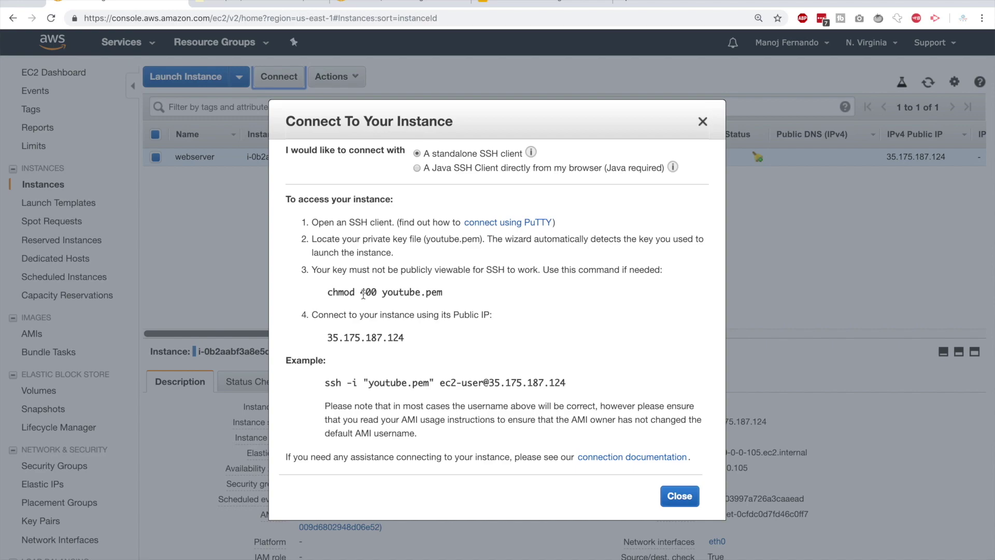
{"action": "left_click", "coordinate": [257, 6]}
{"action": "left_click", "coordinate": [101, 149]}
{"action": "type", "text": "chmo"}
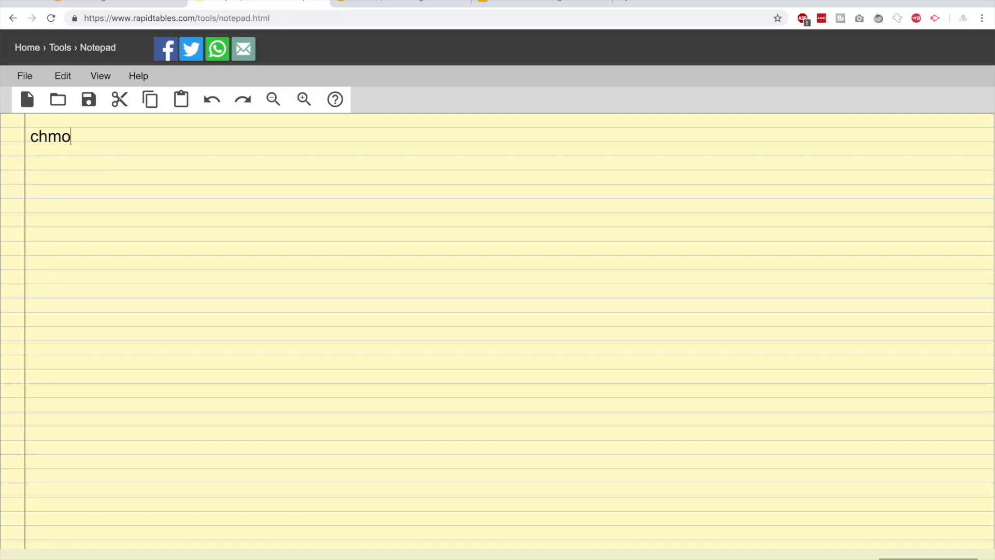
{"action": "type", "text": "d 400"}
{"action": "left_click", "coordinate": [90, 137]}
{"action": "left_click", "coordinate": [98, 137]}
{"action": "left_click_drag", "start_coordinate": [97, 136], "coordinate": [100, 136]}
{"action": "double_click", "coordinate": [108, 136]}
{"action": "left_click_drag", "start_coordinate": [107, 136], "coordinate": [115, 138]}
- List the permission values "1 - execute", "2 - write" and "4 - read" below the chmod line
{"action": "left_click", "coordinate": [44, 165]}
{"action": "key", "text": "Return"}
{"action": "type", "text": "1 - execute"}
{"action": "key", "text": "shift+Return"}
{"action": "type", "text": "2 "}
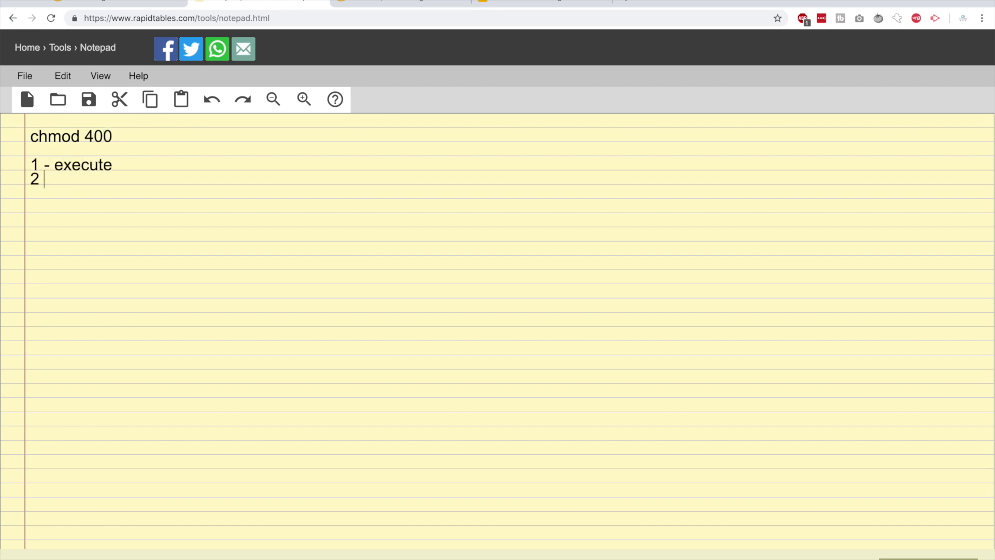
{"action": "type", "text": "- write"}
{"action": "key", "text": "shift+Return"}
{"action": "type", "text": "4 - read"}
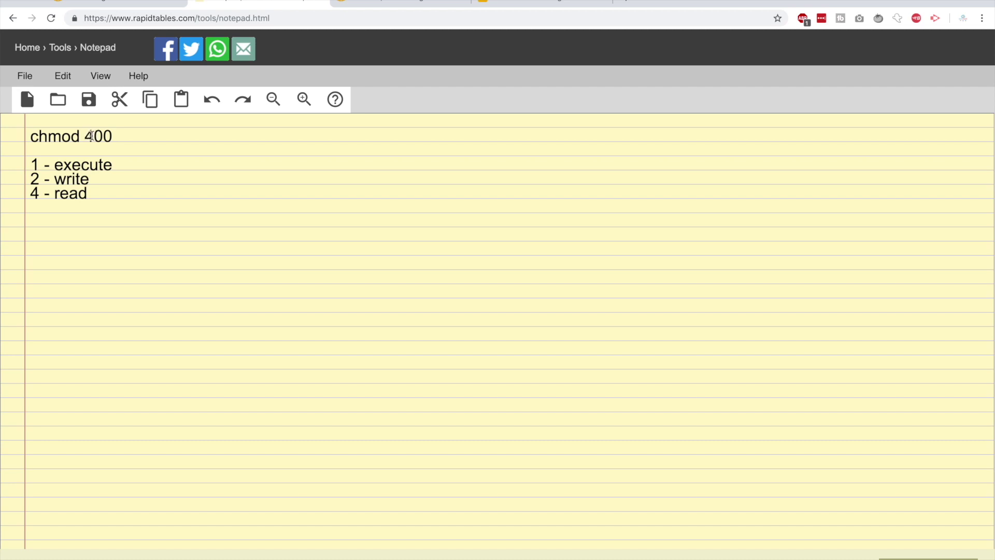
- Try mode 777 in the notepad's chmod line and restore it to 400
{"action": "left_click_drag", "start_coordinate": [92, 135], "coordinate": [83, 136]}
{"action": "left_click", "coordinate": [90, 136]}
{"action": "key", "text": "BackSpace"}
{"action": "type", "text": "6"}
{"action": "key", "text": "BackSpace"}
{"action": "type", "text": "7"}
{"action": "key", "text": "Right"}
{"action": "key", "text": "BackSpace"}
{"action": "type", "text": "7"}
{"action": "key", "text": "Right"}
{"action": "key", "text": "BackSpace"}
{"action": "type", "text": "7"}
{"action": "key", "text": "BackSpace"}
{"action": "key", "text": "BackSpace"}
{"action": "key", "text": "BackSpace"}
{"action": "type", "text": "400"}
{"action": "left_click_drag", "start_coordinate": [85, 136], "coordinate": [94, 135]}
- Return to the AWS connection instructions, switch to Terminal, and list the working directory's path and files
{"action": "left_click", "coordinate": [145, 2]}
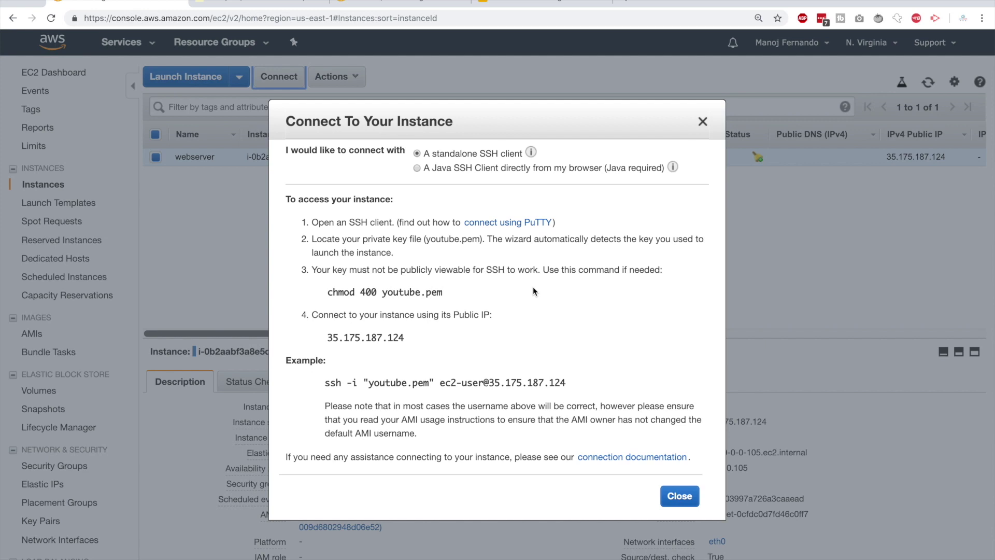
{"action": "key", "text": "super+space"}
{"action": "type", "text": "termi"}
{"action": "key", "text": "Return"}
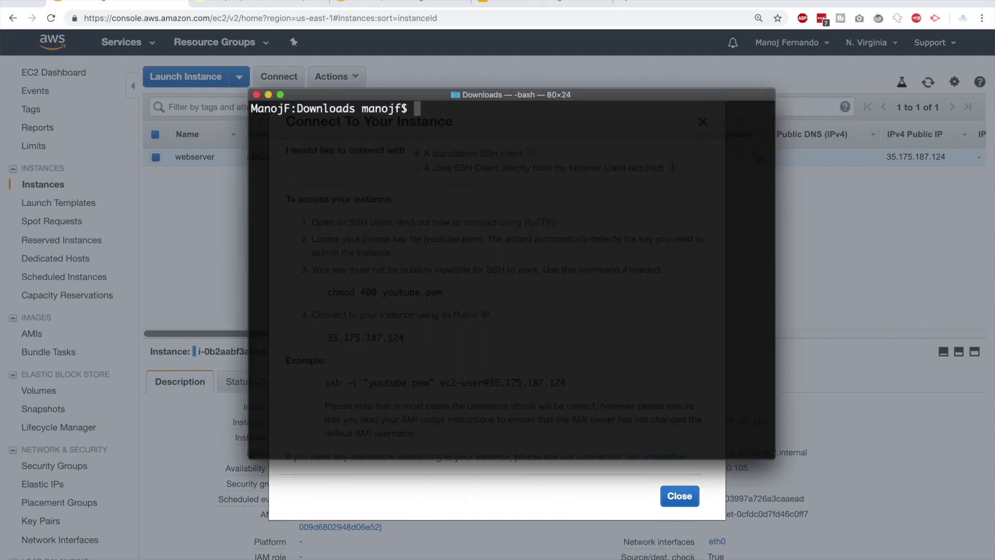
{"action": "type", "text": "pwd"}
{"action": "key", "text": "Return"}
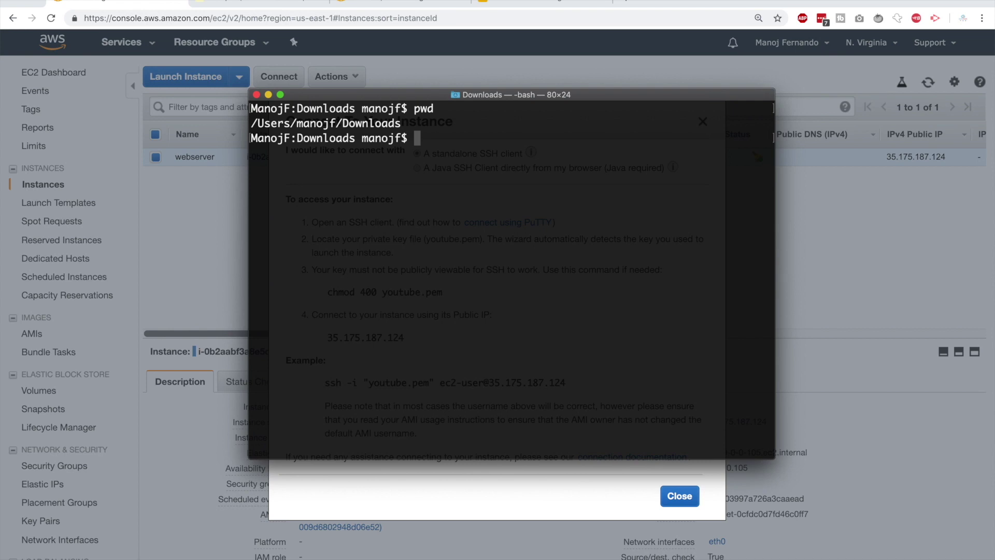
{"action": "type", "text": "ls"}
{"action": "key", "text": "Return"}
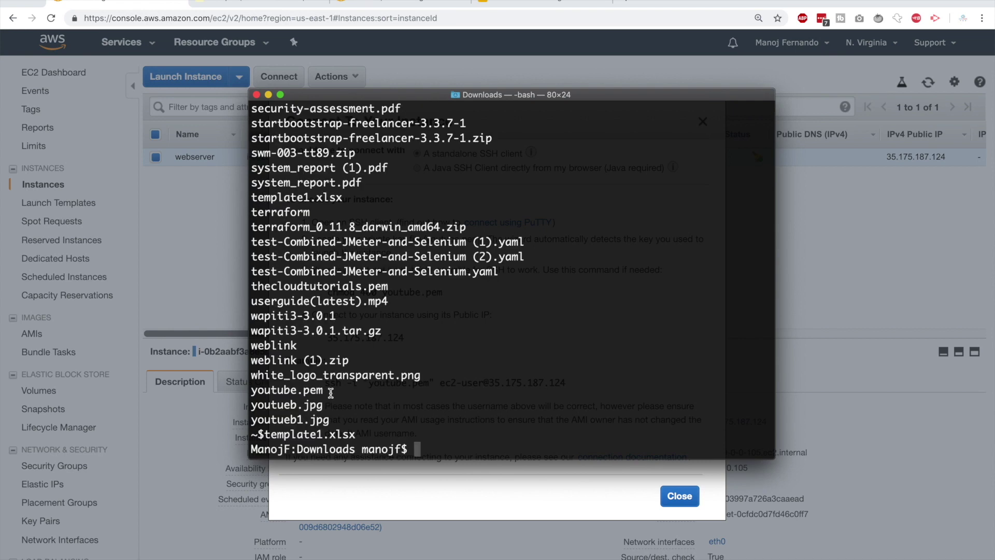
- Clear and enlarge the terminal, and make the key file owner-read-only with "chmod 400 youtube.pem"
{"action": "key", "text": "ctrl+l"}
{"action": "double_click", "coordinate": [320, 96]}
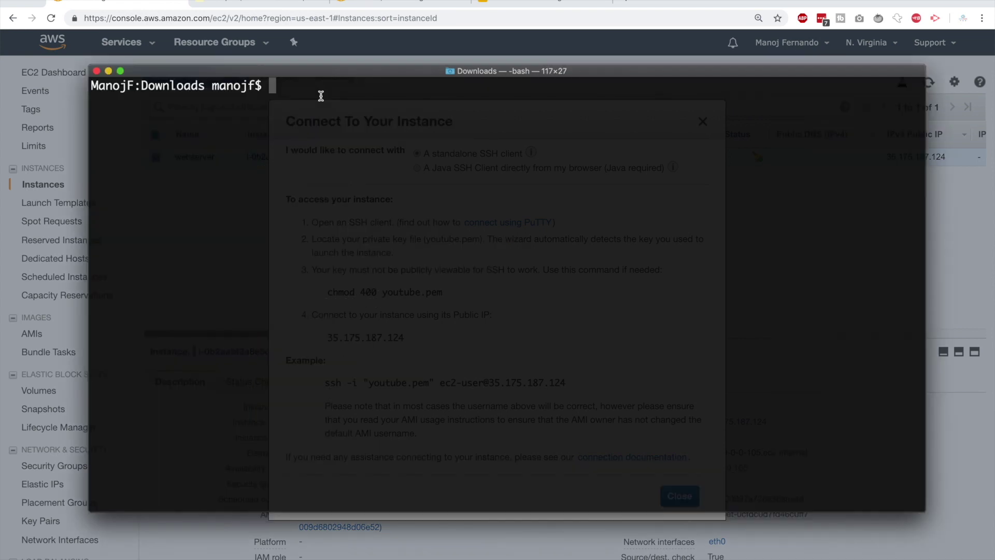
{"action": "type", "text": "chmod 400 "}
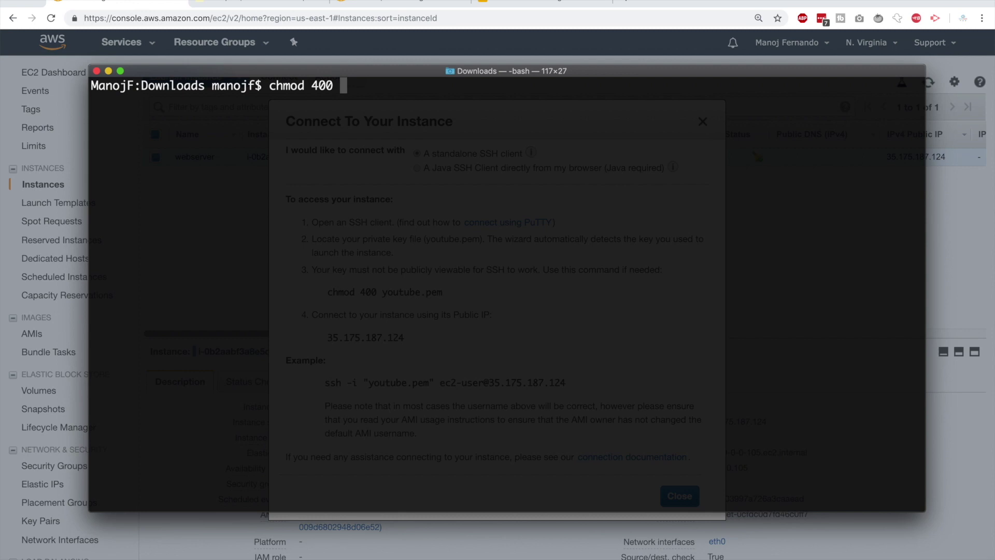
{"action": "type", "text": "yout"}
{"action": "type", "text": "ueb."}
{"action": "key", "text": "BackSpace"}
{"action": "key", "text": "BackSpace"}
{"action": "key", "text": "BackSpace"}
{"action": "type", "text": "ube.pem"}
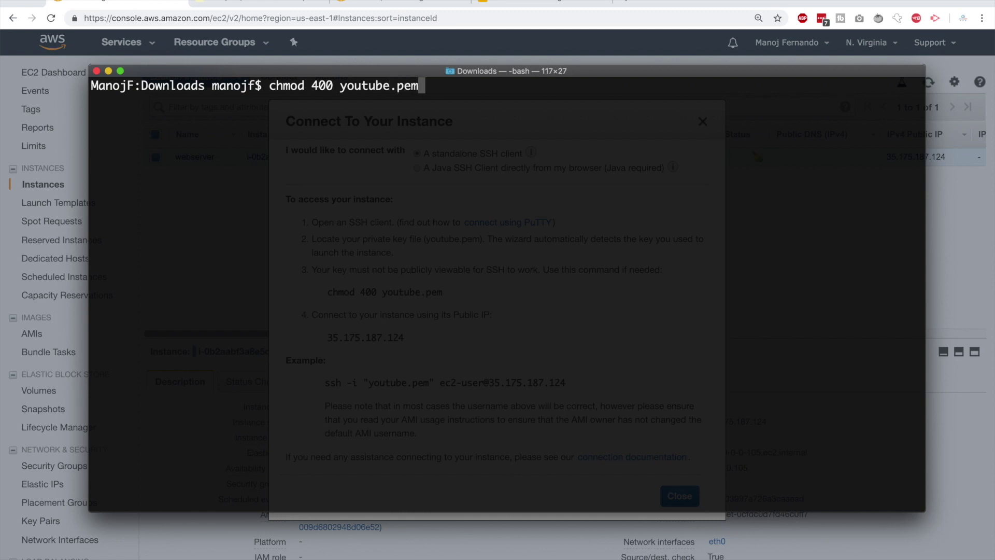
{"action": "key", "text": "Return"}
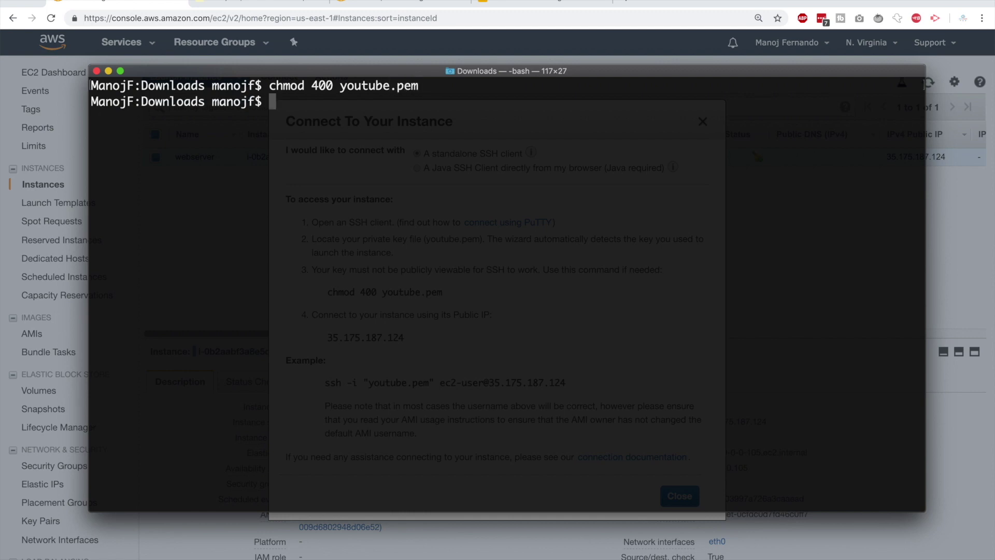
- Return to the AWS connection instructions and copy the full example ssh command for the webserver instance
{"action": "left_click", "coordinate": [409, 42]}
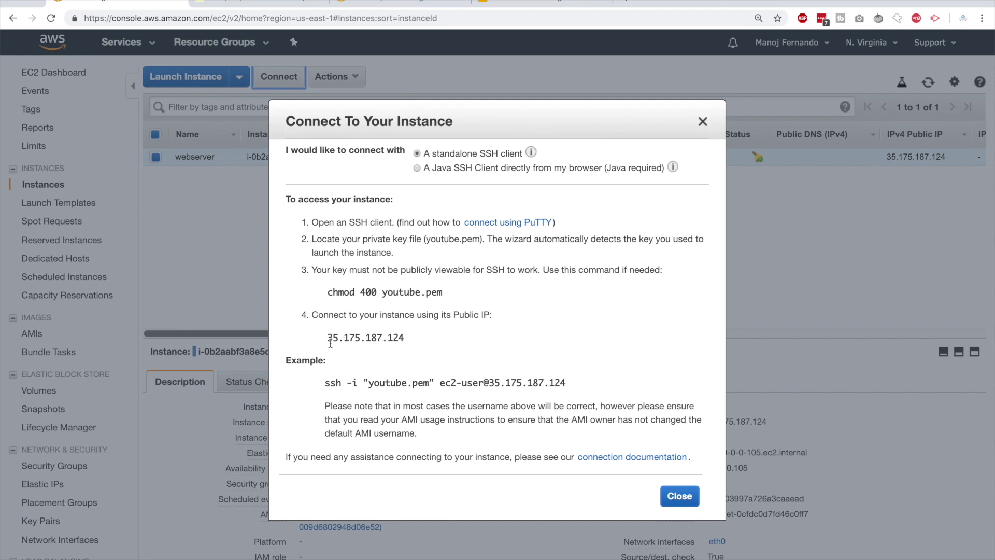
{"action": "left_click_drag", "start_coordinate": [546, 107], "coordinate": [442, 88]}
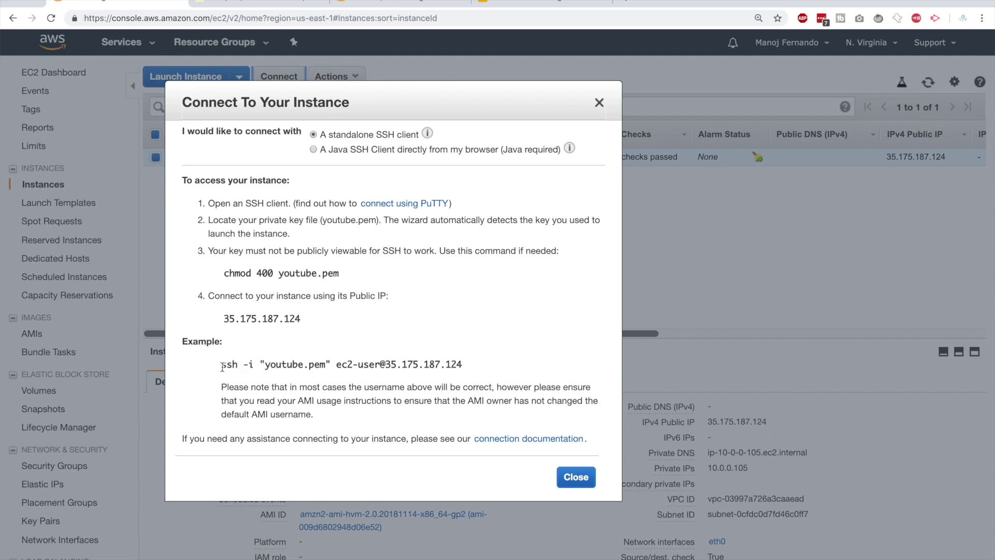
{"action": "left_click_drag", "start_coordinate": [223, 366], "coordinate": [465, 381]}
{"action": "left_click", "coordinate": [470, 358]}
{"action": "triple_click", "coordinate": [470, 362]}
{"action": "key", "text": "super+c"}
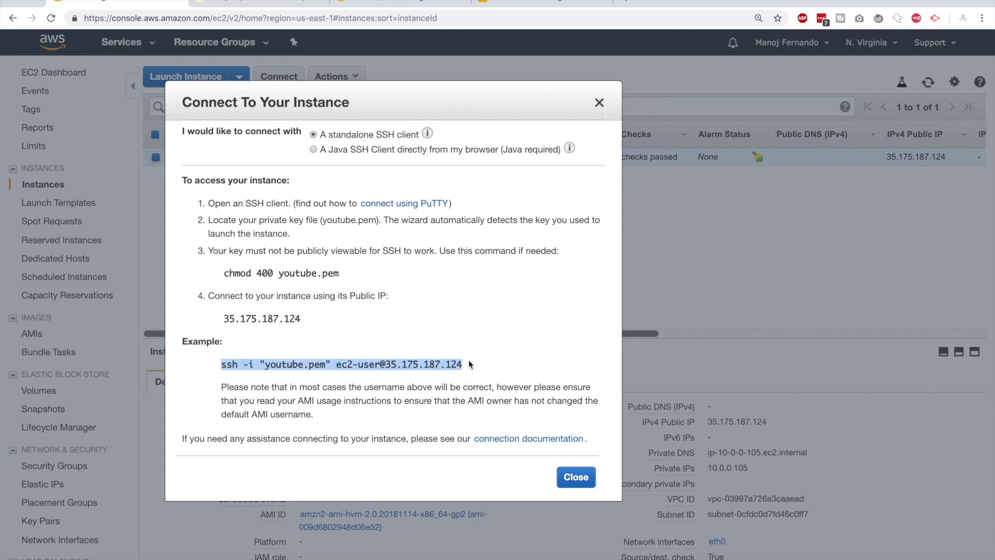
{"action": "key", "text": "super+Tab"}
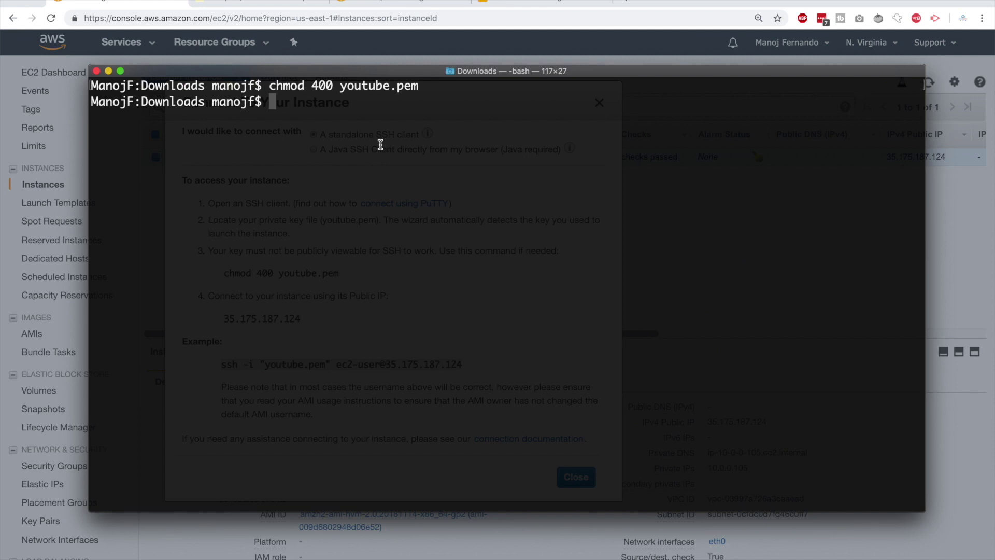
{"action": "key", "text": "super+v"}
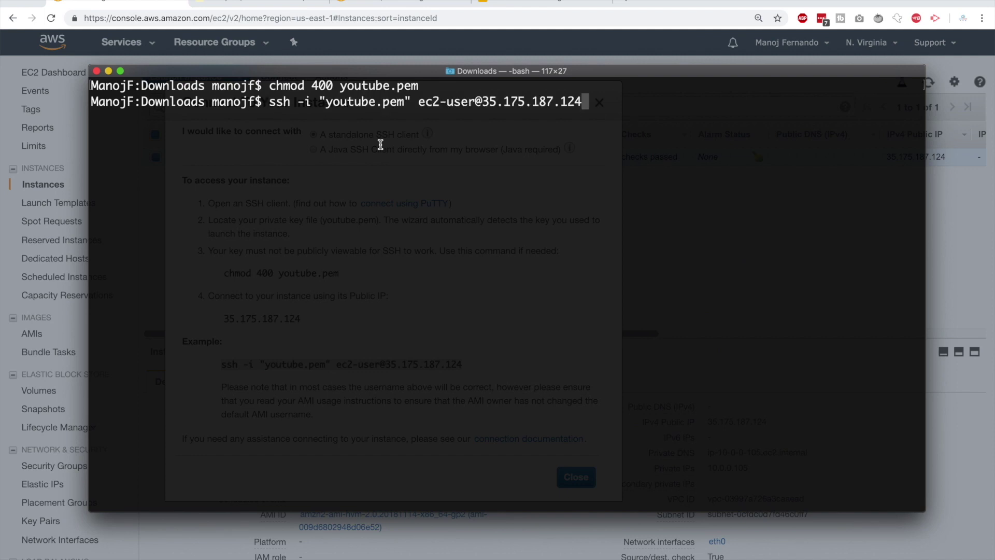
{"action": "key", "text": "Return"}
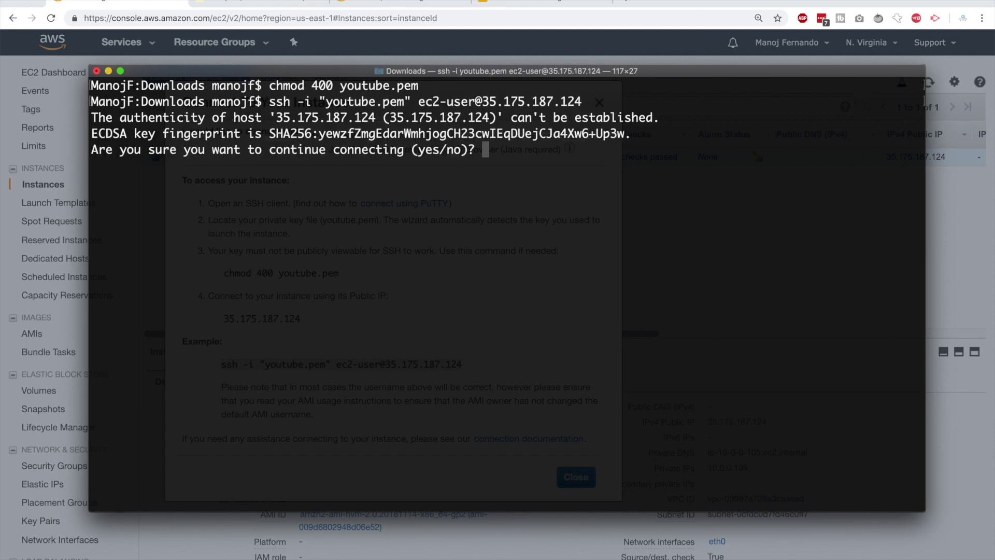
{"action": "type", "text": "yes"}
{"action": "key", "text": "Return"}
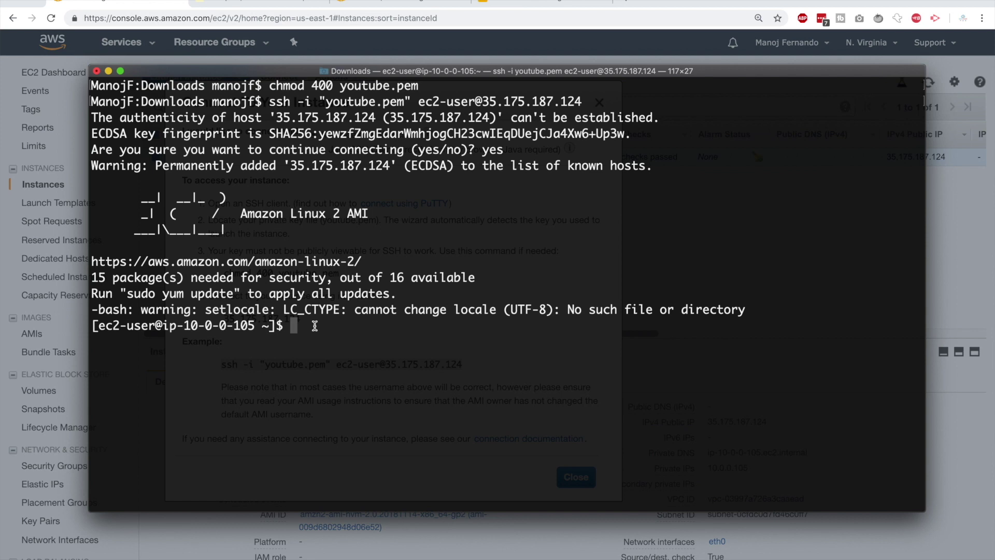
- Examine the login name and private IP in the server's prompt against the public subnet in the VPC diagram
{"action": "left_click_drag", "start_coordinate": [99, 326], "coordinate": [156, 326]}
{"action": "left_click", "coordinate": [252, 329]}
{"action": "left_click_drag", "start_coordinate": [257, 325], "coordinate": [184, 325]}
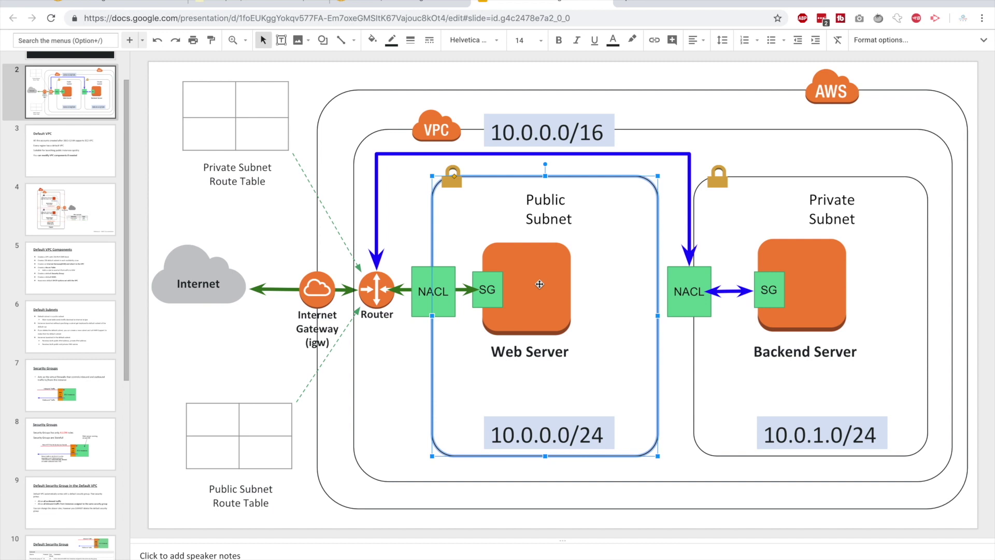
- Return to Terminal, clear it, and compare the prompt's login name with the user name in the AWS example ssh command
{"action": "key", "text": "super+Tab"}
{"action": "type", "text": "clear"}
{"action": "key", "text": "Return"}
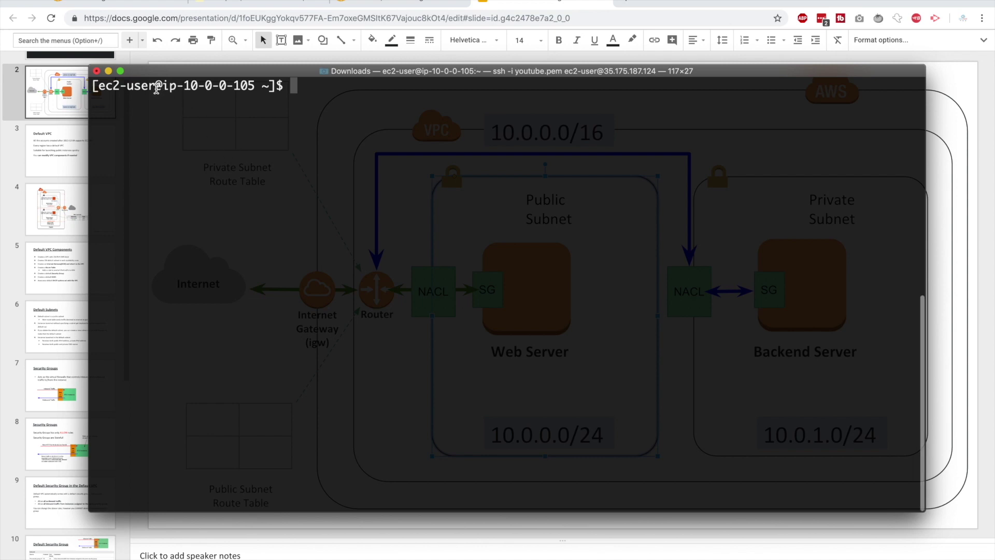
{"action": "left_click_drag", "start_coordinate": [155, 88], "coordinate": [99, 88]}
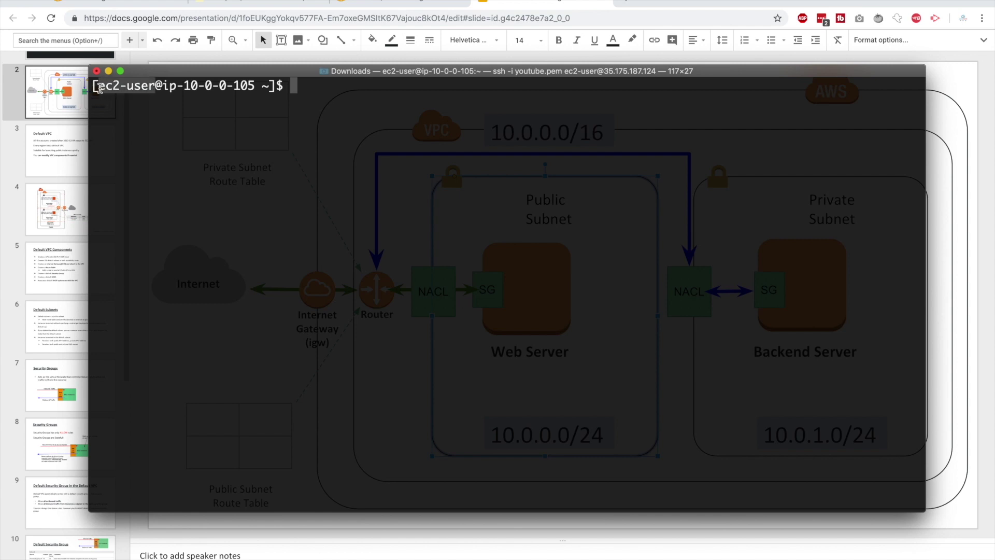
{"action": "left_click", "coordinate": [108, 8]}
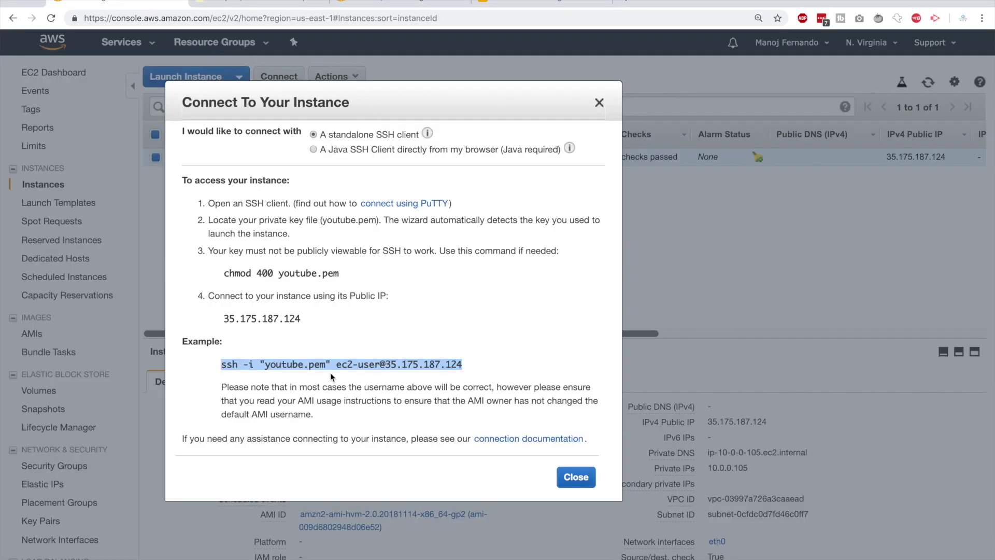
{"action": "left_click", "coordinate": [351, 366]}
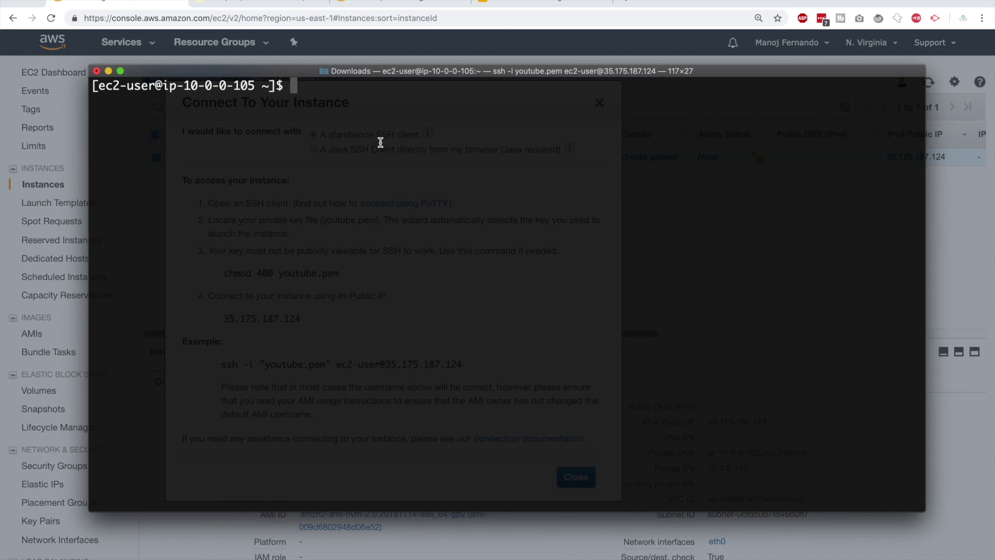
- Become root on the server with "sudo su" and update its packages with "yum update -y"
{"action": "type", "text": "sudo su"}
{"action": "key", "text": "Return"}
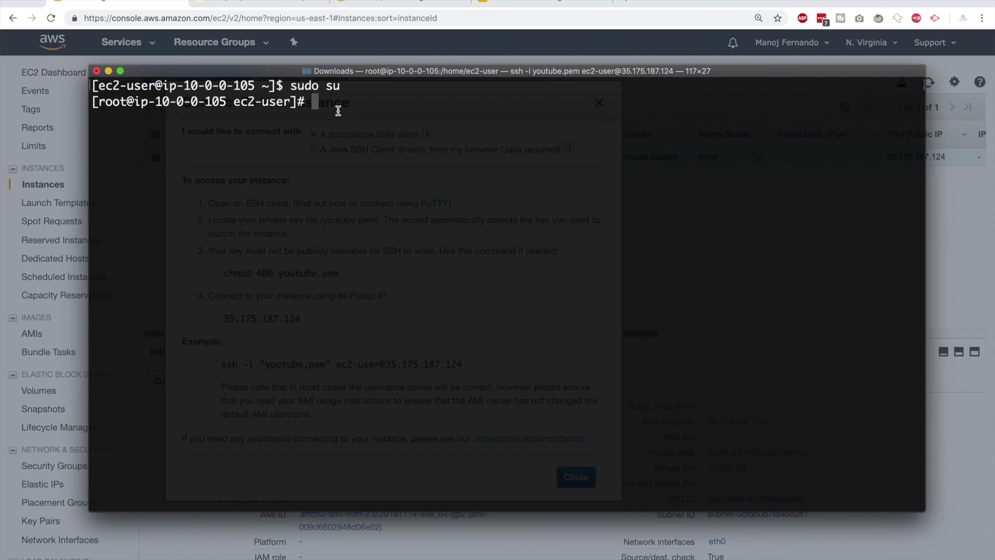
{"action": "double_click", "coordinate": [114, 103]}
{"action": "type", "text": "yum update -"}
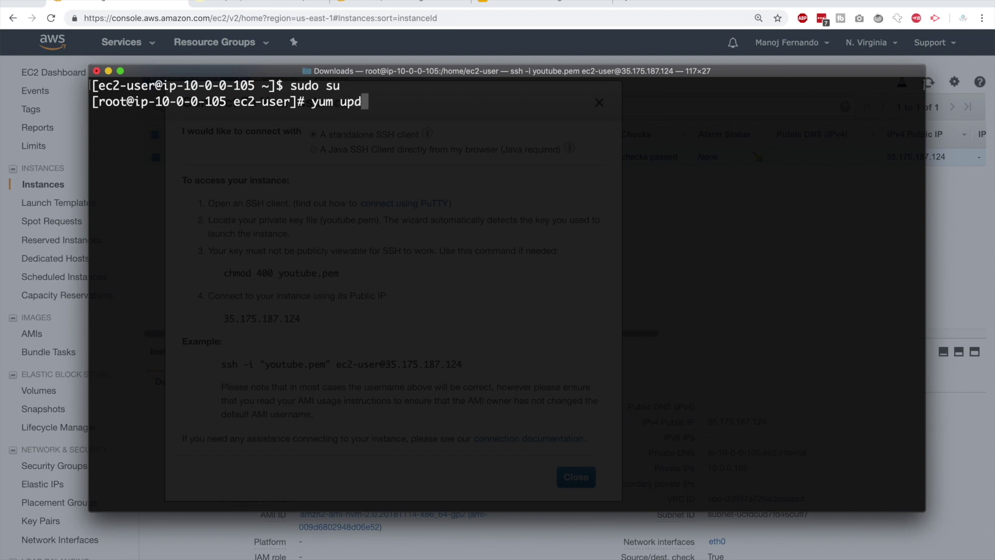
{"action": "type", "text": "y"}
{"action": "key", "text": "Return"}
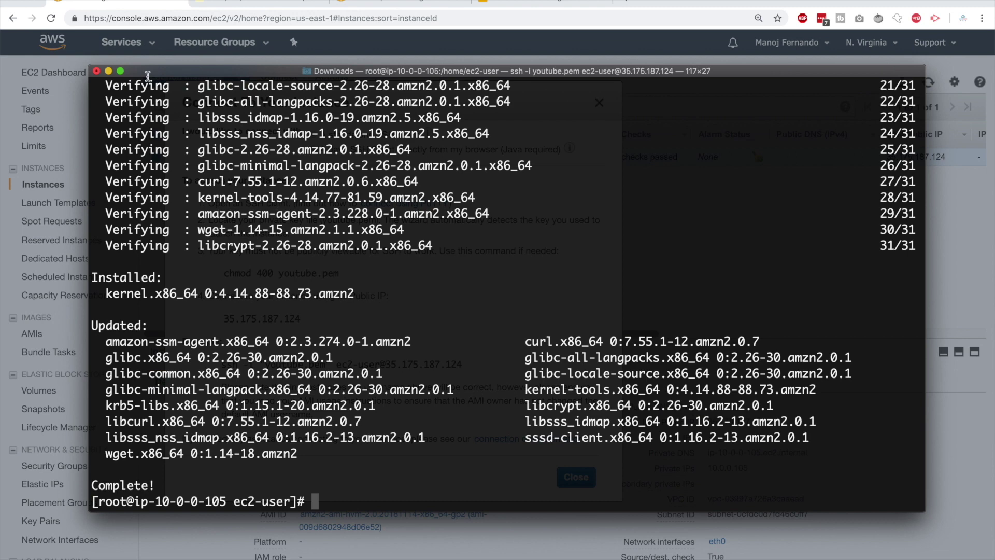
- Dismiss the AWS connection instructions, open the webserverSG security group, and examine its HTTP, HTTPS and SSH inbound rules
{"action": "key", "text": "super+Tab"}
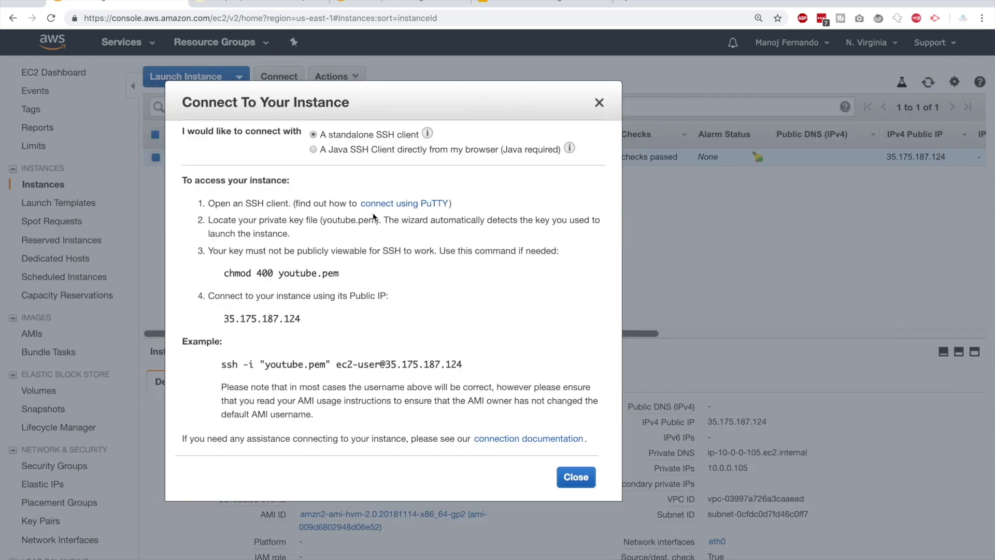
{"action": "left_click", "coordinate": [600, 103]}
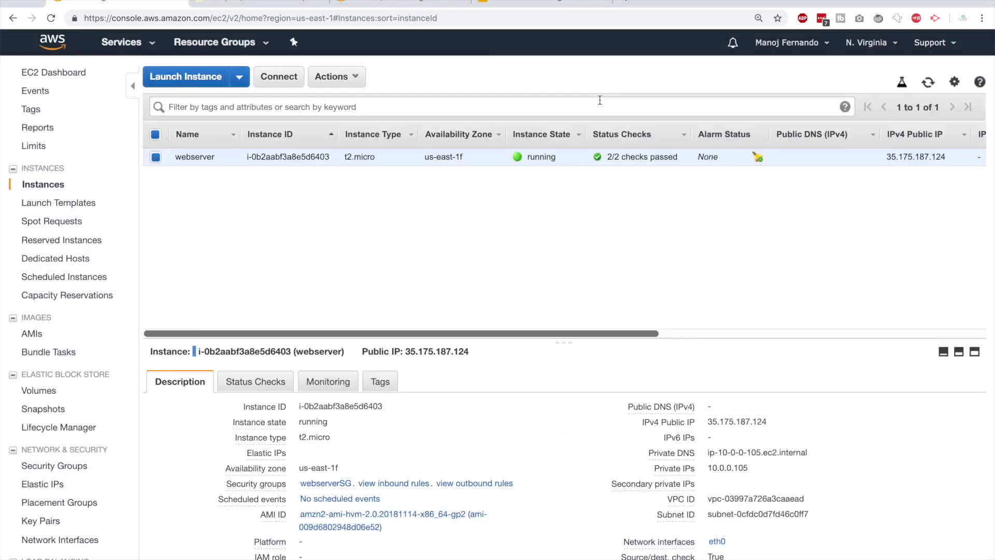
{"action": "left_click", "coordinate": [393, 483]}
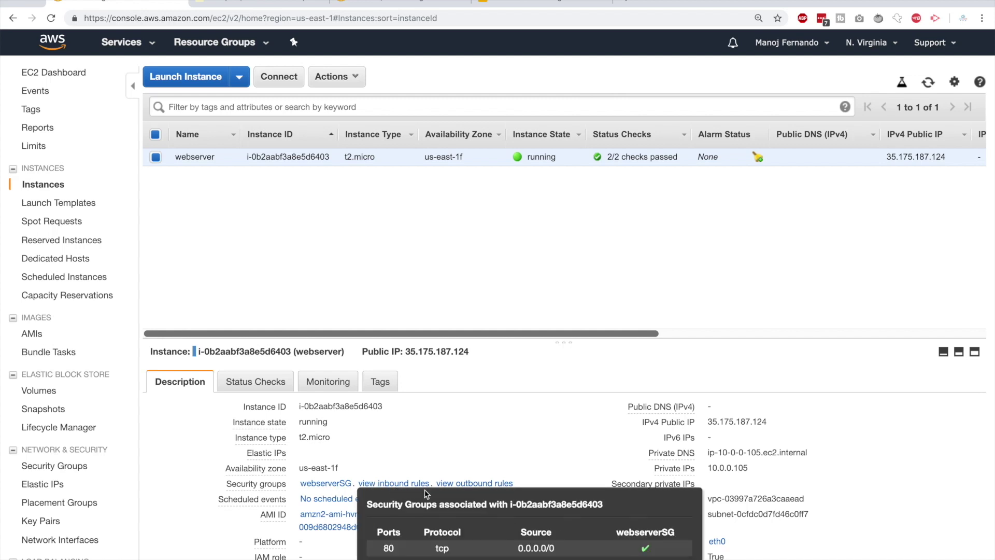
{"action": "scroll", "coordinate": [406, 492], "scroll_direction": "down", "scroll_amount": 5}
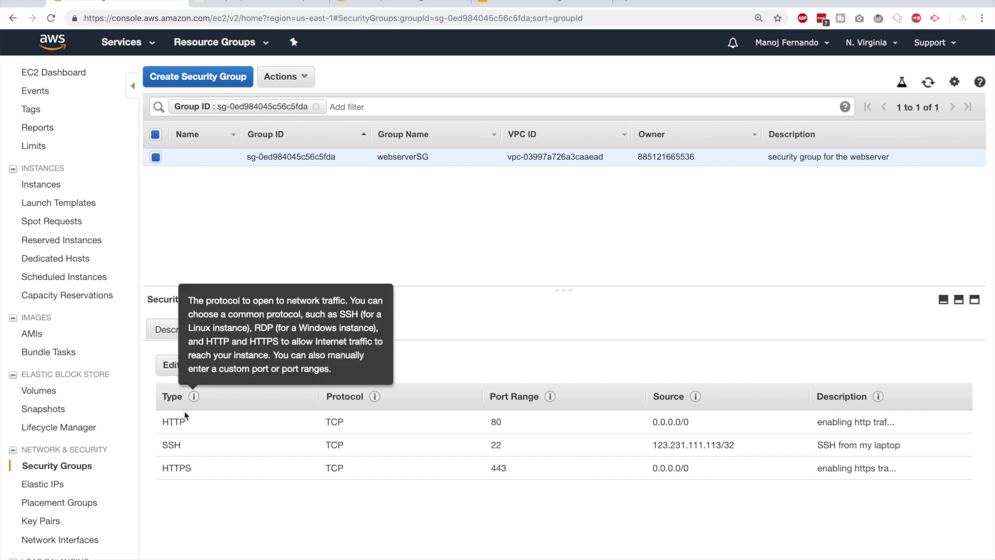
{"action": "double_click", "coordinate": [178, 423]}
{"action": "double_click", "coordinate": [182, 469]}
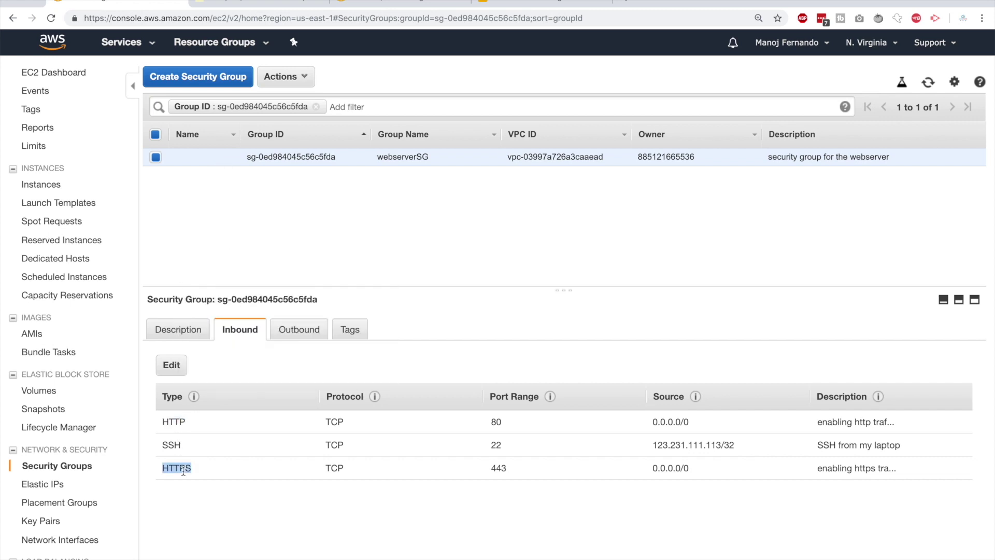
{"action": "double_click", "coordinate": [175, 445]}
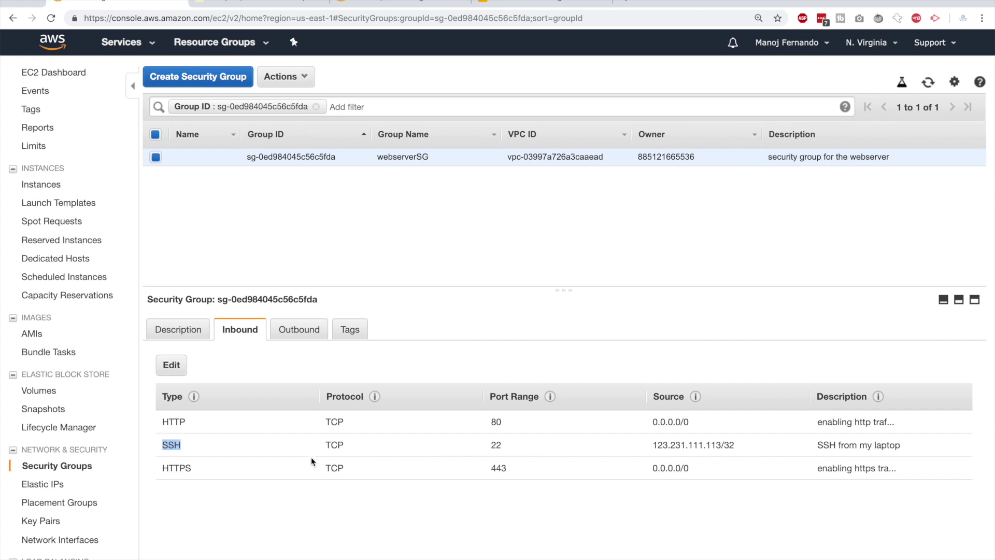
- Delete the All traffic outbound rule from the webserverSG security group and save the change
{"action": "left_click", "coordinate": [298, 335]}
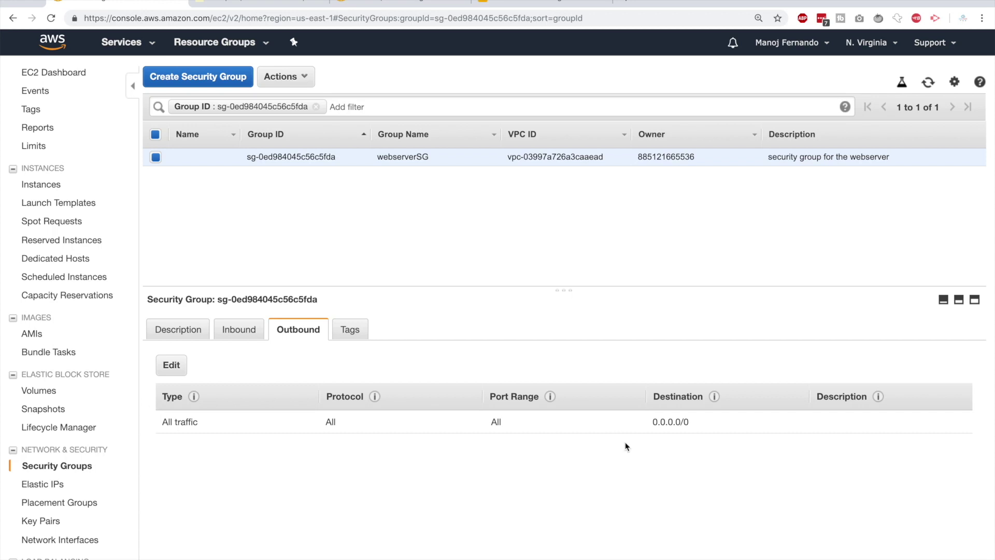
{"action": "left_click", "coordinate": [170, 369]}
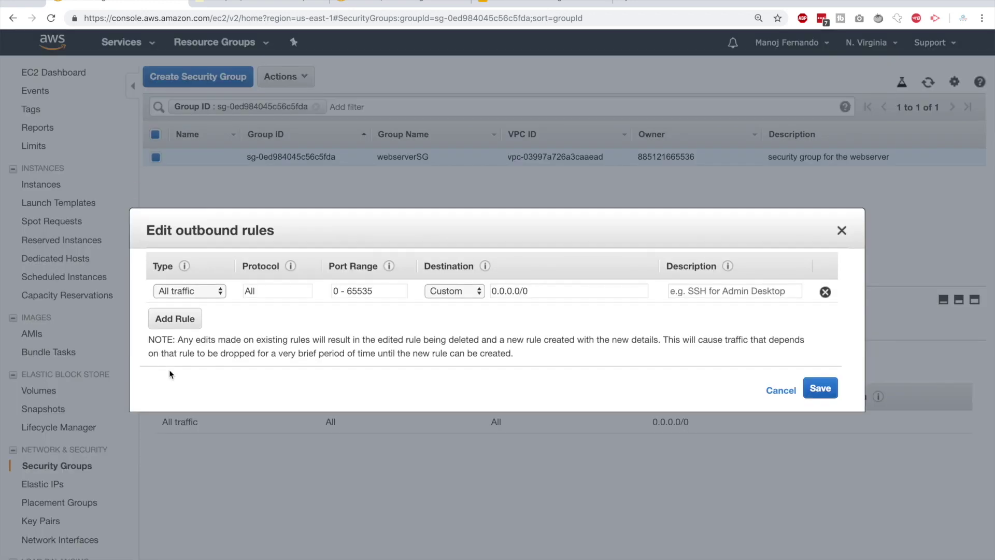
{"action": "left_click", "coordinate": [825, 292]}
{"action": "left_click", "coordinate": [754, 392]}
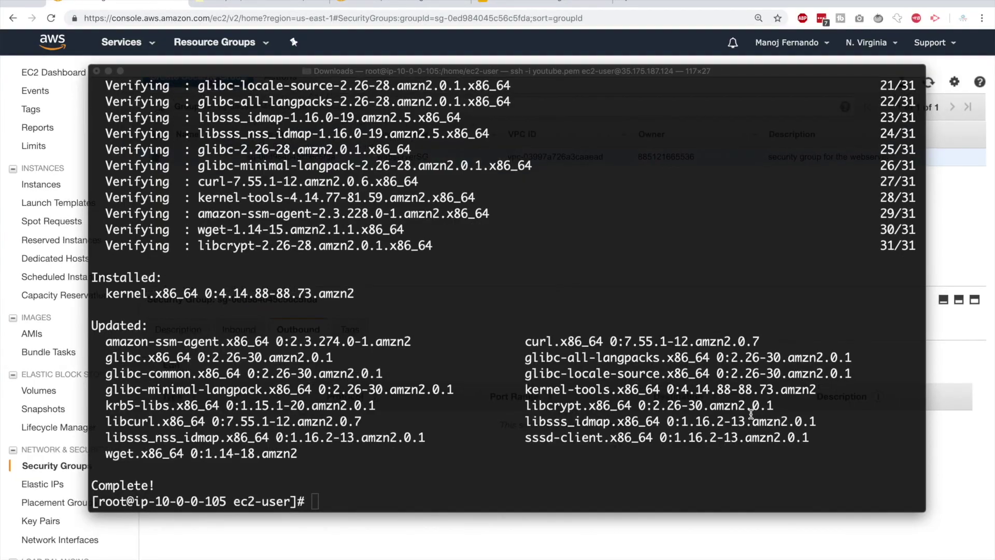
- Clear the terminal and rerun "yum update -y" on the server
{"action": "left_click", "coordinate": [411, 454]}
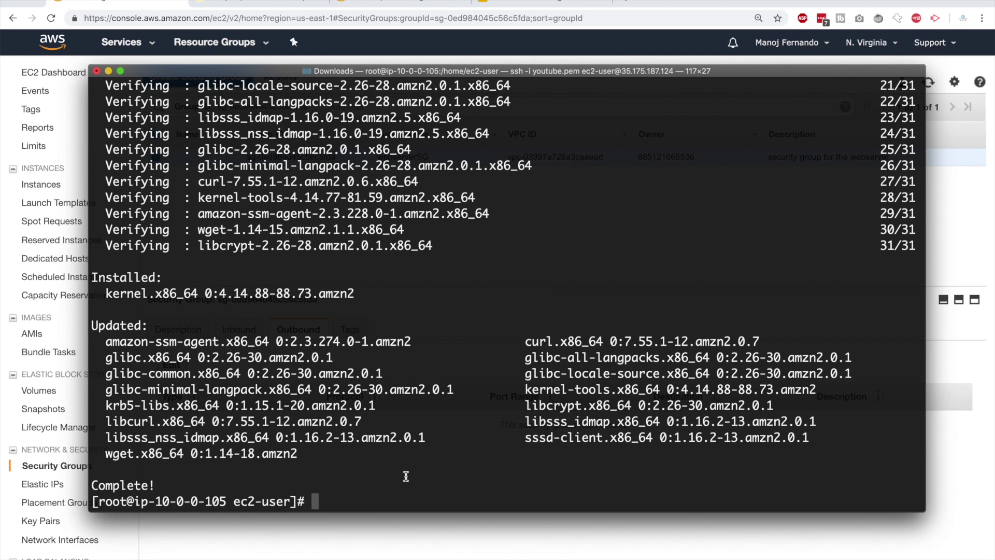
{"action": "type", "text": "clear"}
{"action": "key", "text": "Return"}
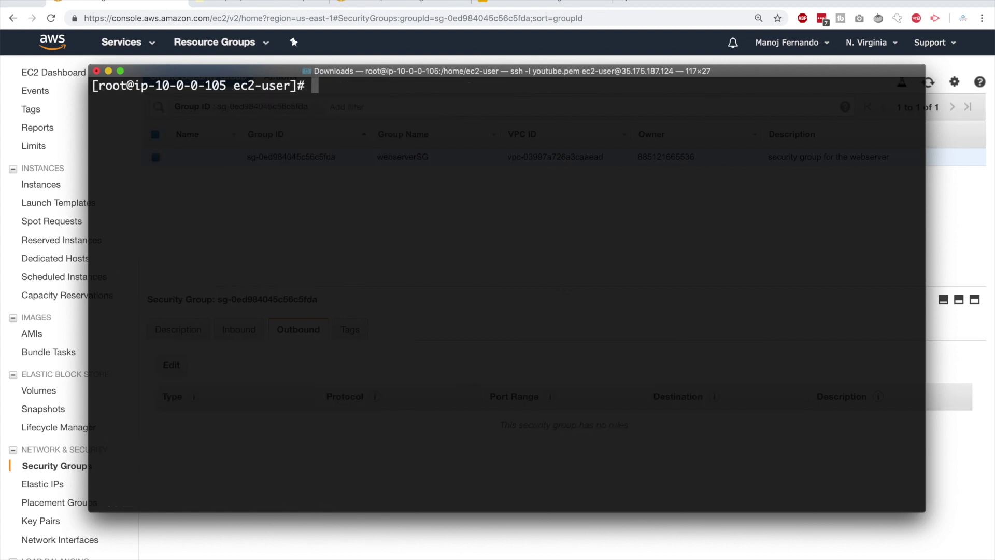
{"action": "type", "text": "clear"}
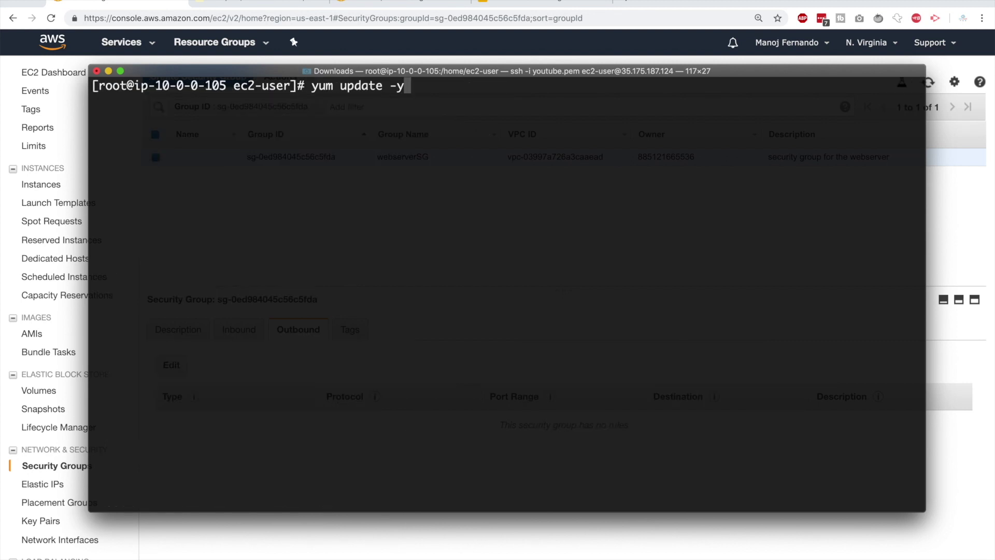
{"action": "key", "text": "Return"}
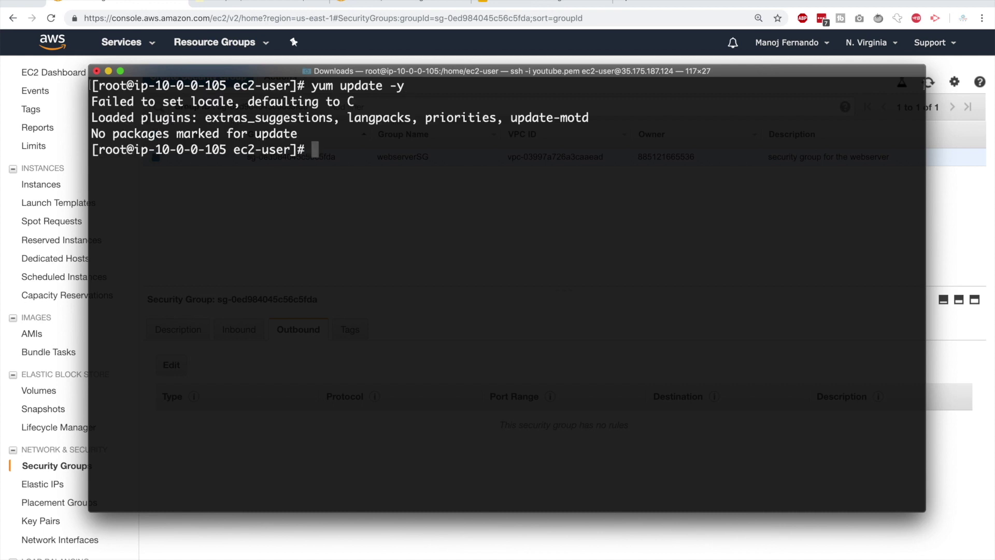
- Ping google.com from the server to test its outbound connectivity
{"action": "left_click_drag", "start_coordinate": [374, 107], "coordinate": [83, 102]}
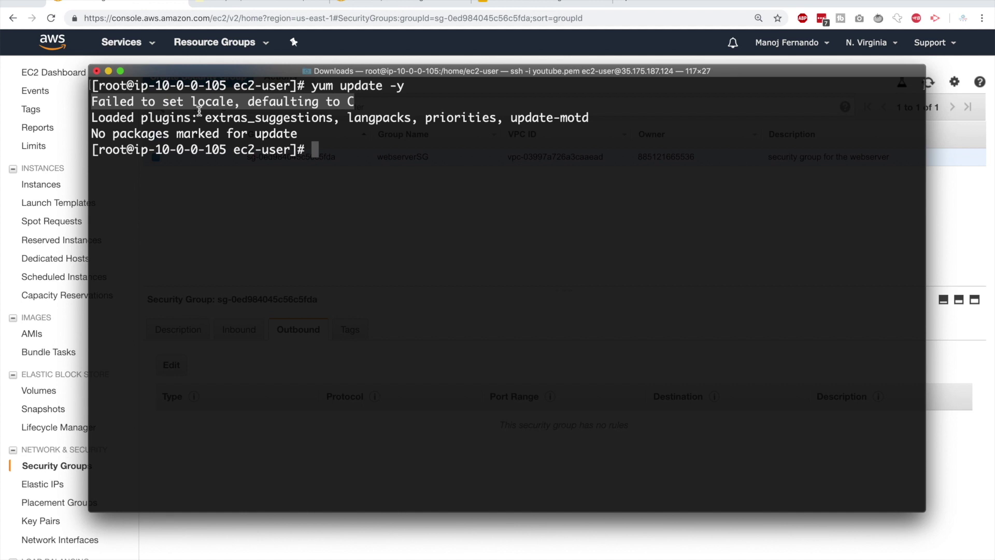
{"action": "left_click", "coordinate": [330, 155]}
{"action": "type", "text": "ping"}
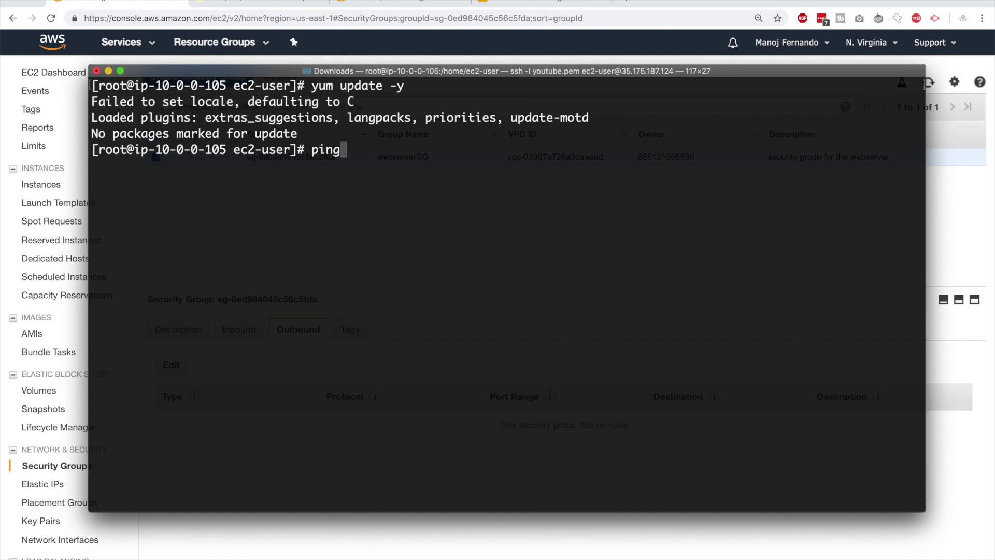
{"action": "type", "text": " google.com"}
{"action": "key", "text": "Return"}
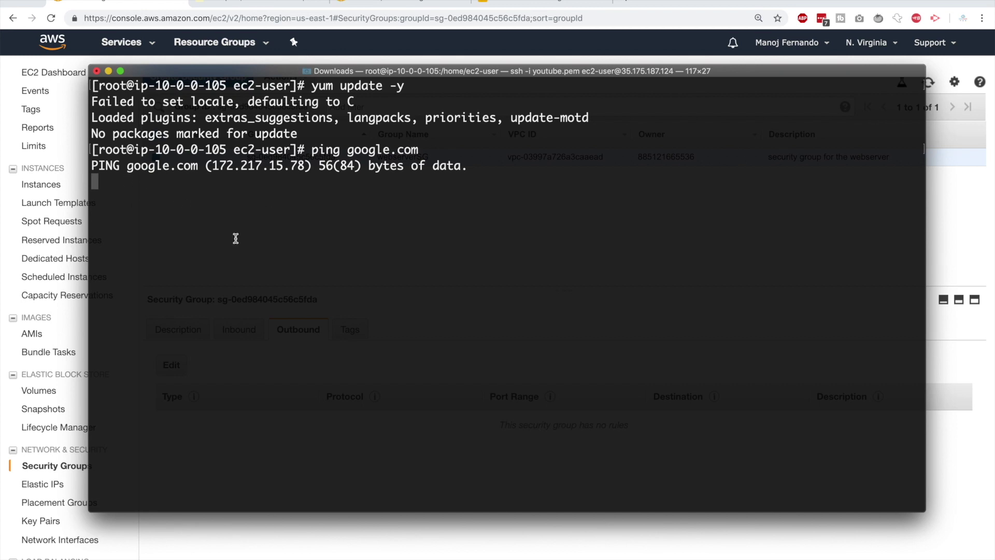
{"action": "scroll", "coordinate": [518, 331], "scroll_direction": "down", "scroll_amount": 2}
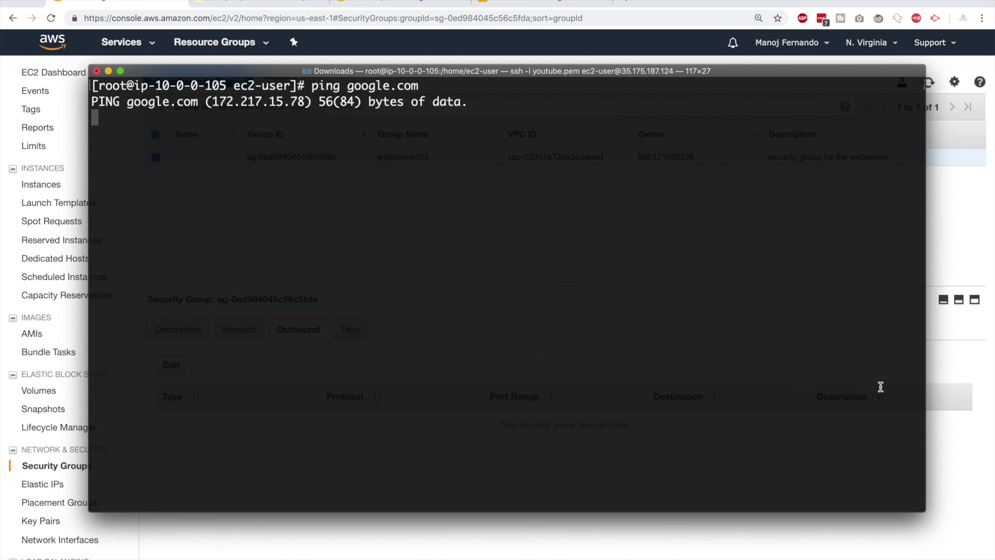
- In the AWS console, add an All traffic outbound rule to Anywhere with description "allow traffic to any destination" and save it
{"action": "left_click", "coordinate": [952, 402]}
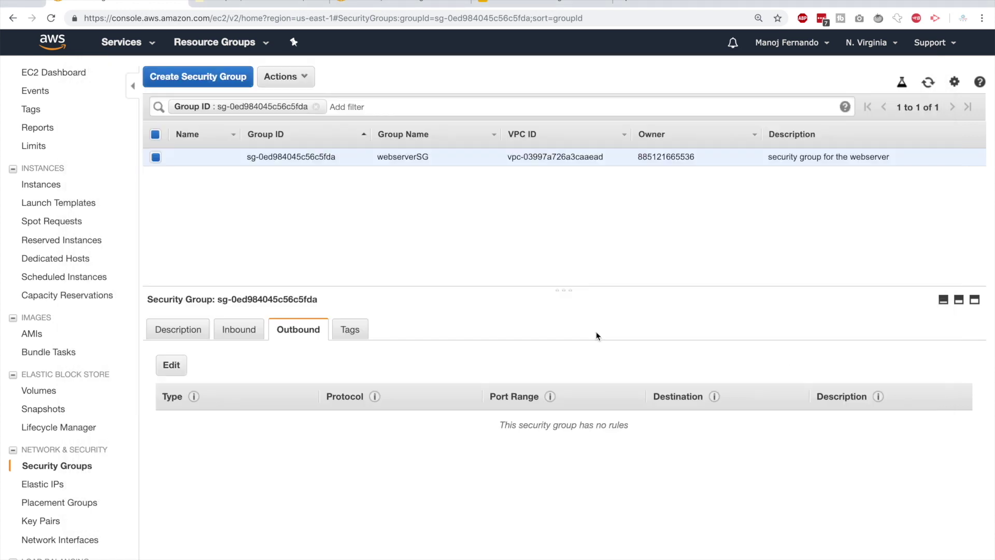
{"action": "left_click", "coordinate": [158, 366]}
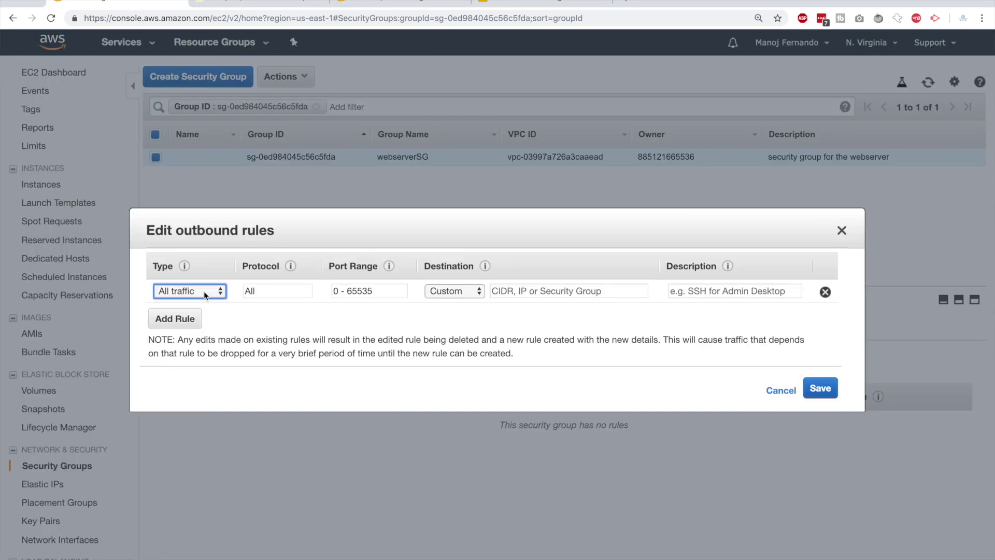
{"action": "left_click", "coordinate": [452, 291]}
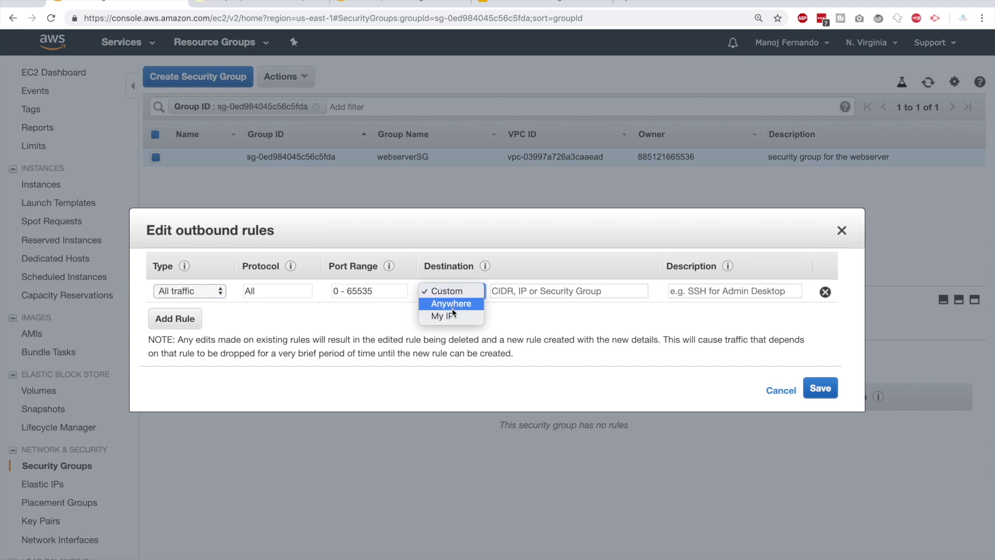
{"action": "left_click", "coordinate": [451, 308]}
{"action": "left_click", "coordinate": [735, 291]}
{"action": "type", "text": "all"}
{"action": "type", "text": "ow traffic to any destina"}
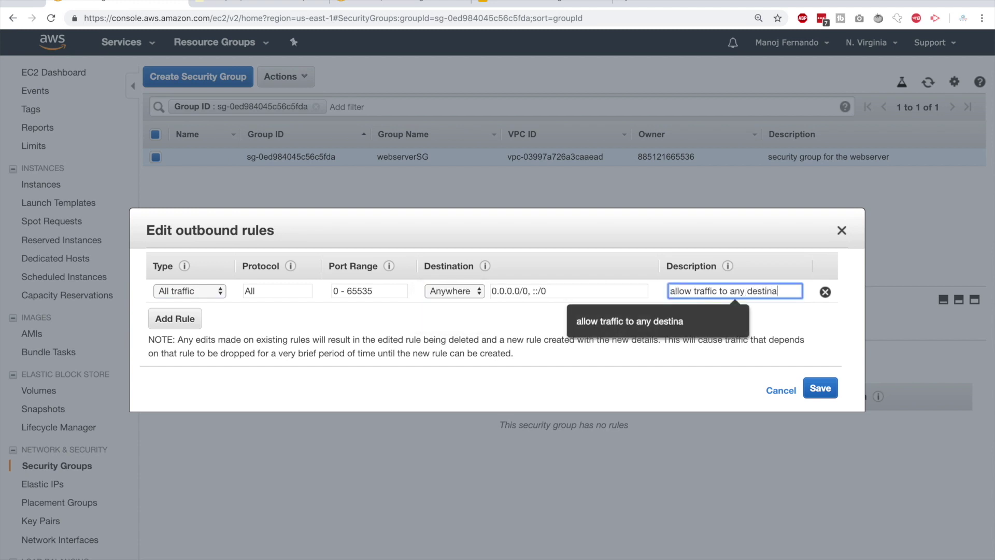
{"action": "type", "text": "tion"}
{"action": "left_click", "coordinate": [820, 388]}
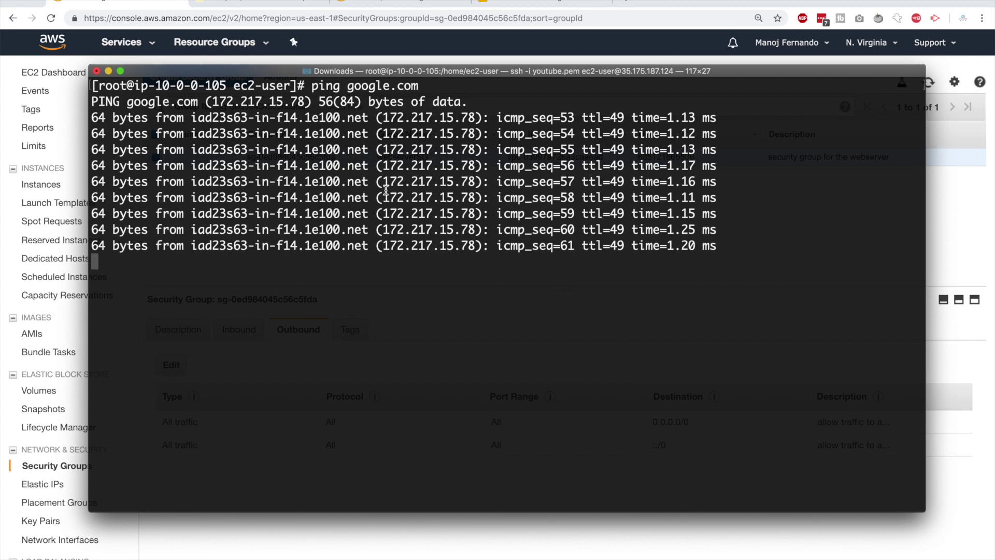
{"action": "key", "text": "super+Tab"}
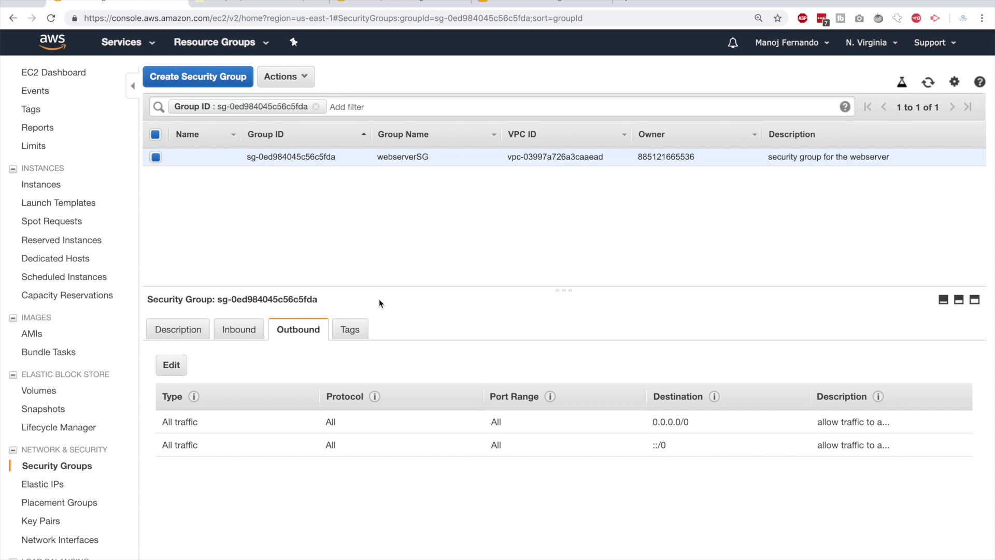
{"action": "left_click", "coordinate": [248, 329]}
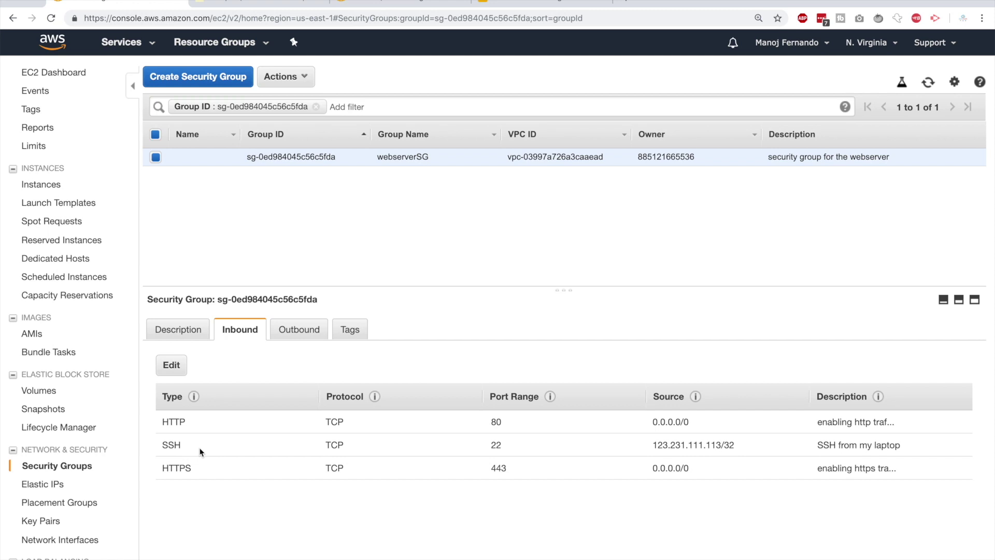
{"action": "left_click", "coordinate": [171, 364]}
{"action": "left_click", "coordinate": [178, 342]}
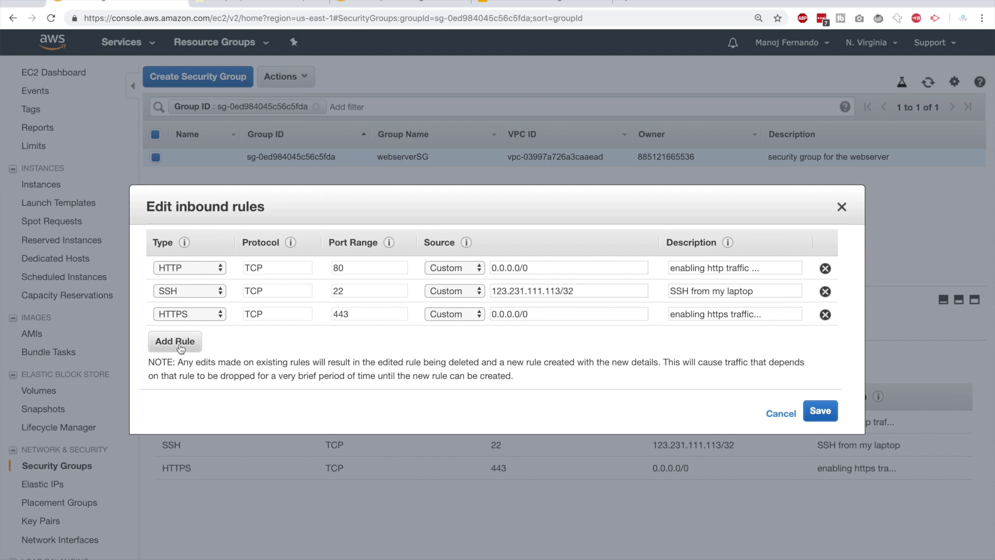
{"action": "left_click", "coordinate": [188, 337]}
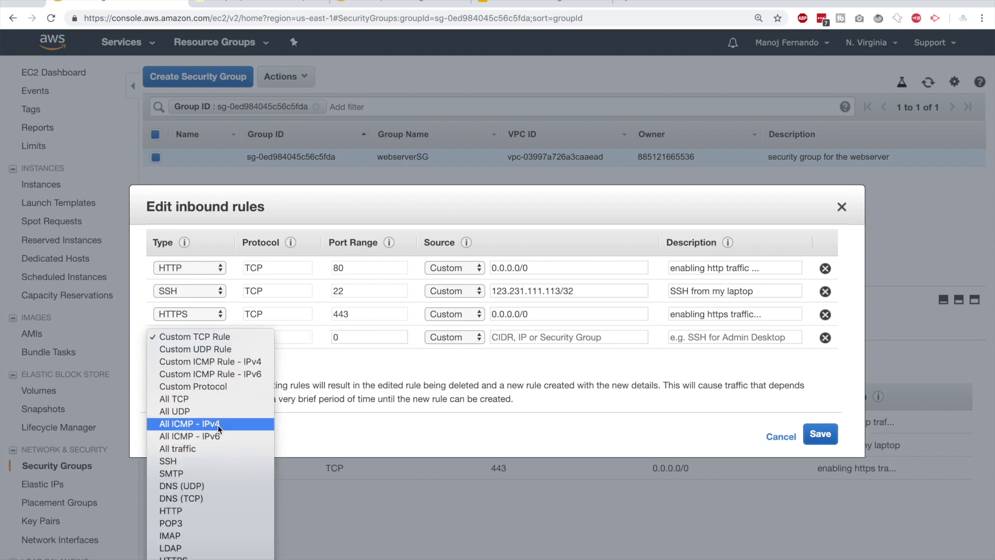
{"action": "left_click", "coordinate": [380, 370]}
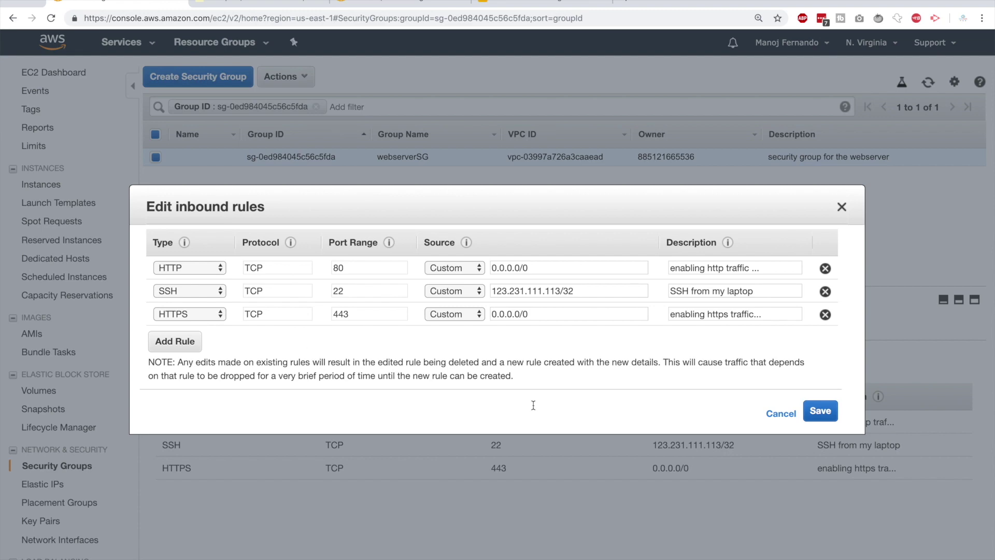
- Switch to the terminal, stop the running google.com ping and clear the server session
{"action": "key", "text": "super+Tab"}
{"action": "type", "text": "clear"}
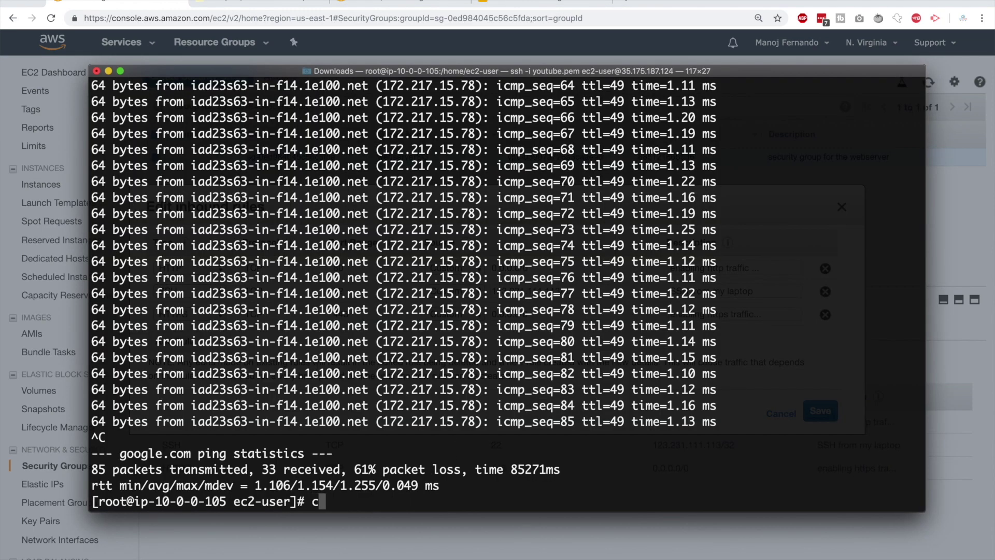
{"action": "key", "text": "Return"}
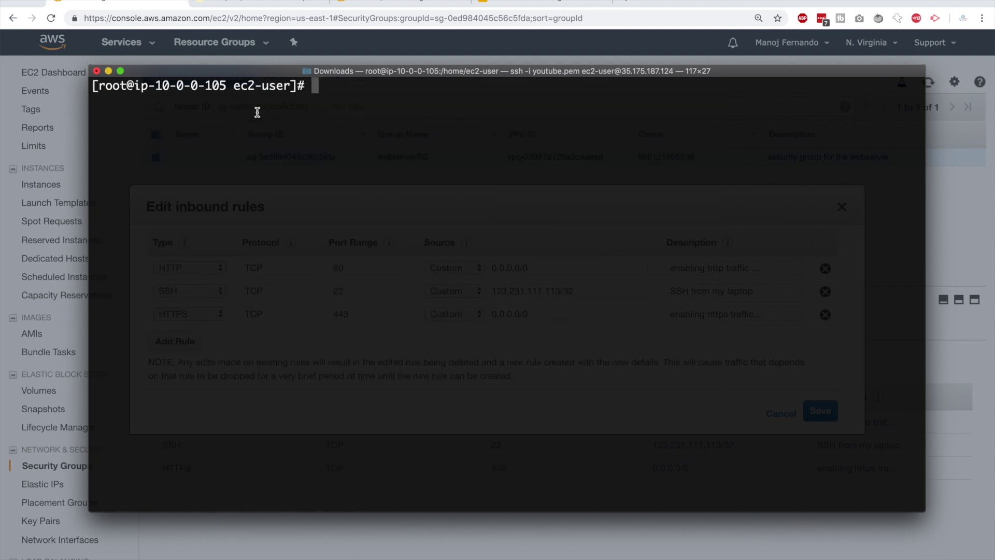
- Open a new local terminal window, place it over the server session and enlarge its text
{"action": "mouse_move", "coordinate": [852, 555]}
{"action": "right_click", "coordinate": [854, 556]}
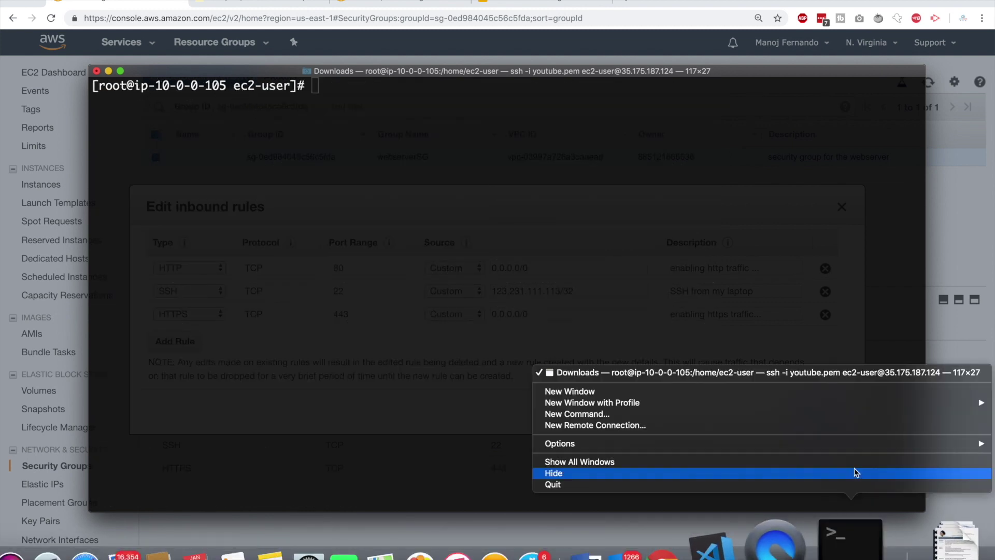
{"action": "left_click", "coordinate": [702, 391]}
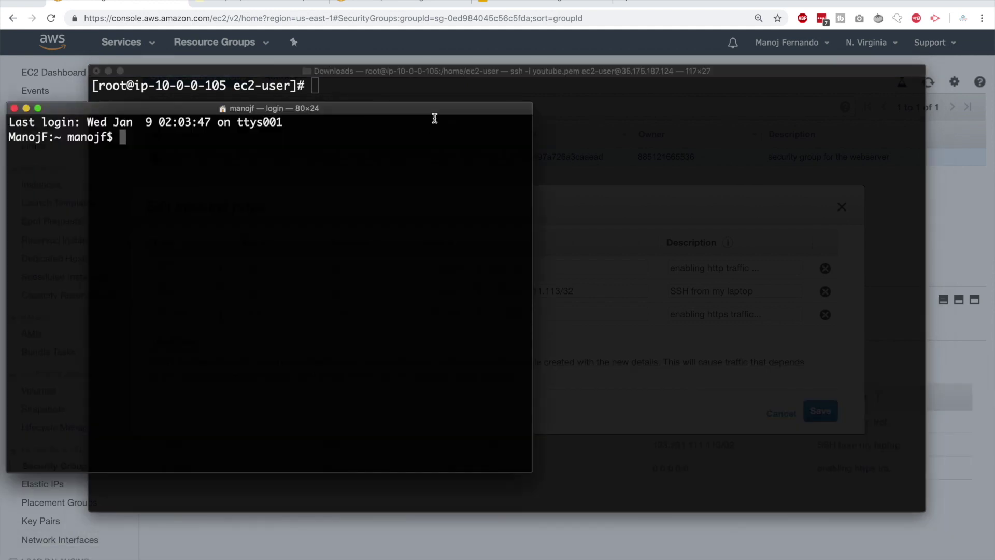
{"action": "left_click_drag", "start_coordinate": [437, 112], "coordinate": [508, 75]}
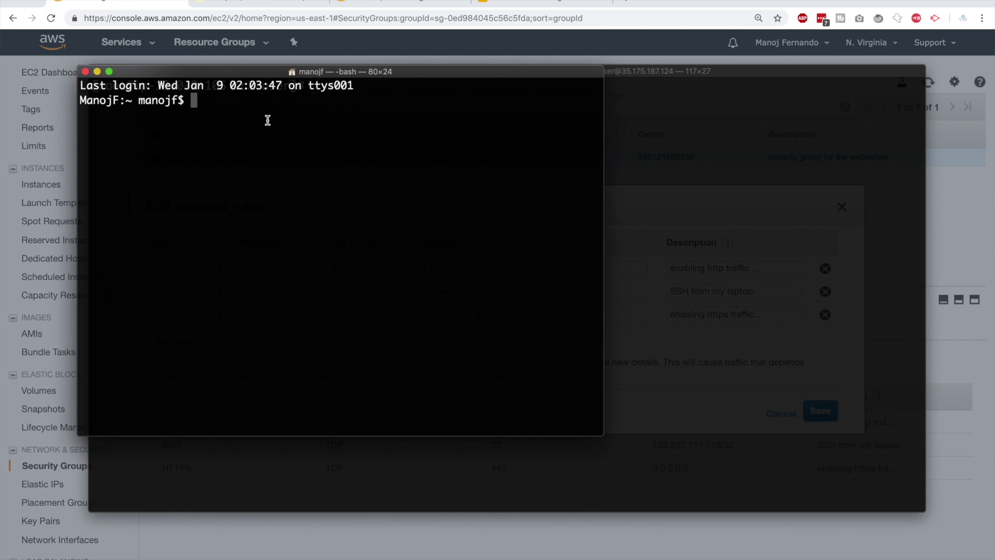
{"action": "key", "text": "super+plus"}
- Copy the webserver instance's IPv4 public IP from the EC2 console and ping 35.175.187.124 from the local terminal
{"action": "type", "text": "ping"}
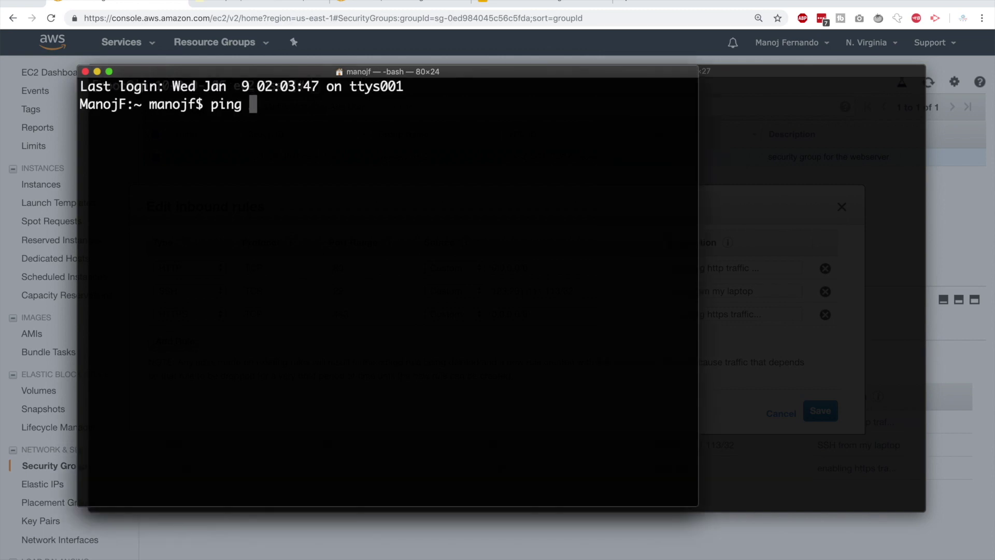
{"action": "left_click", "coordinate": [455, 534]}
{"action": "left_click", "coordinate": [781, 413]}
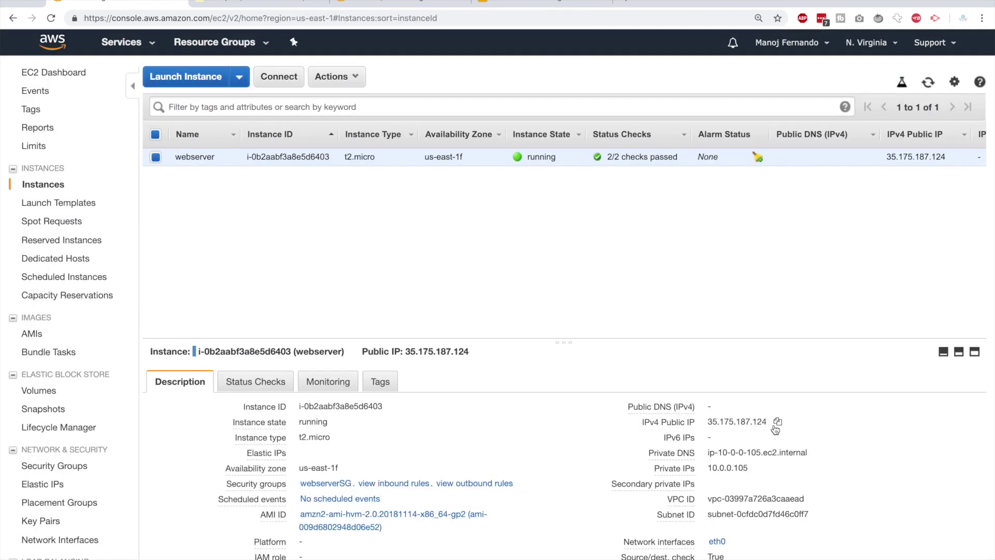
{"action": "left_click", "coordinate": [778, 423]}
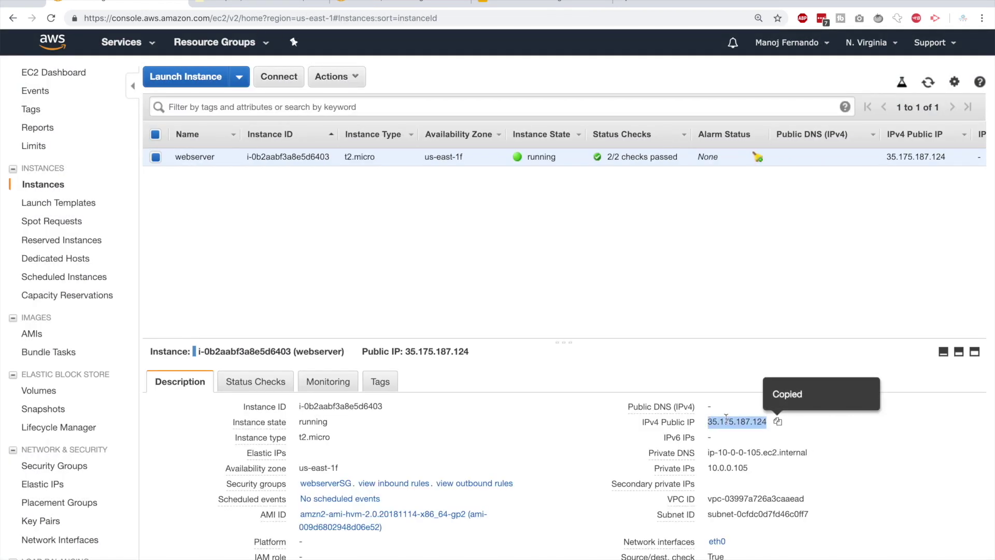
{"action": "key", "text": "super+Tab"}
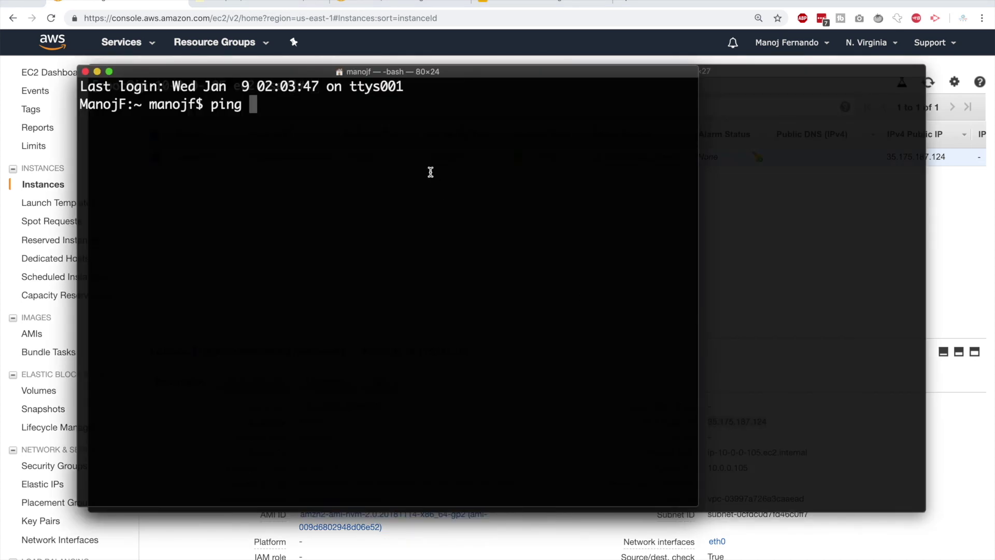
{"action": "key", "text": "super+v"}
{"action": "key", "text": "Return"}
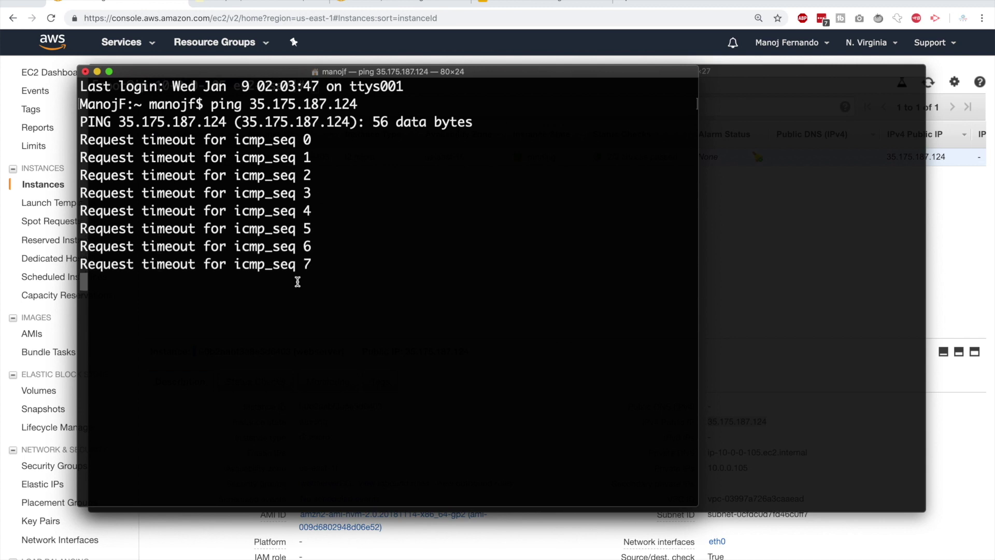
- Return to the AWS console, add an All ICMP - IPv4 inbound rule from Anywhere to the webserverSG security group, and save it
{"action": "key", "text": "super+Tab"}
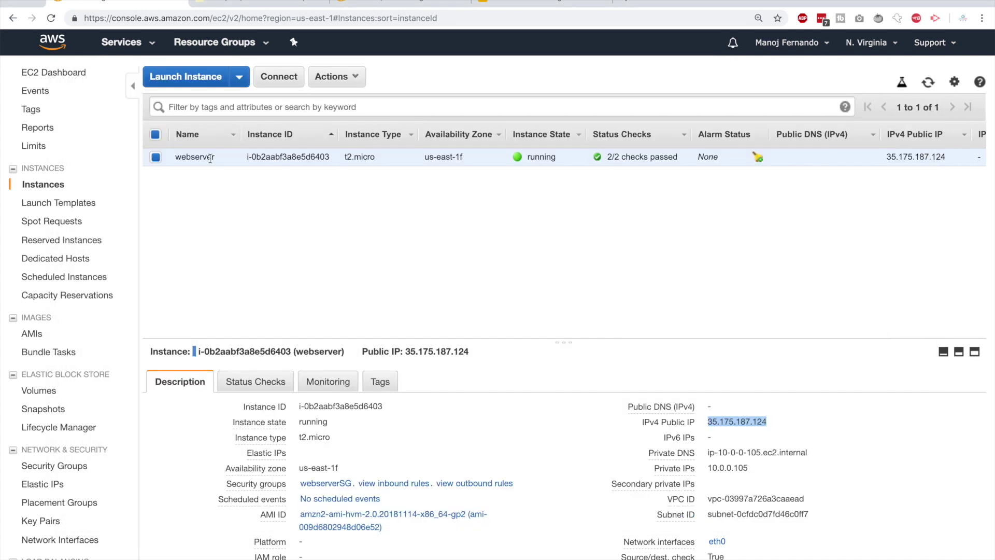
{"action": "left_click", "coordinate": [324, 485]}
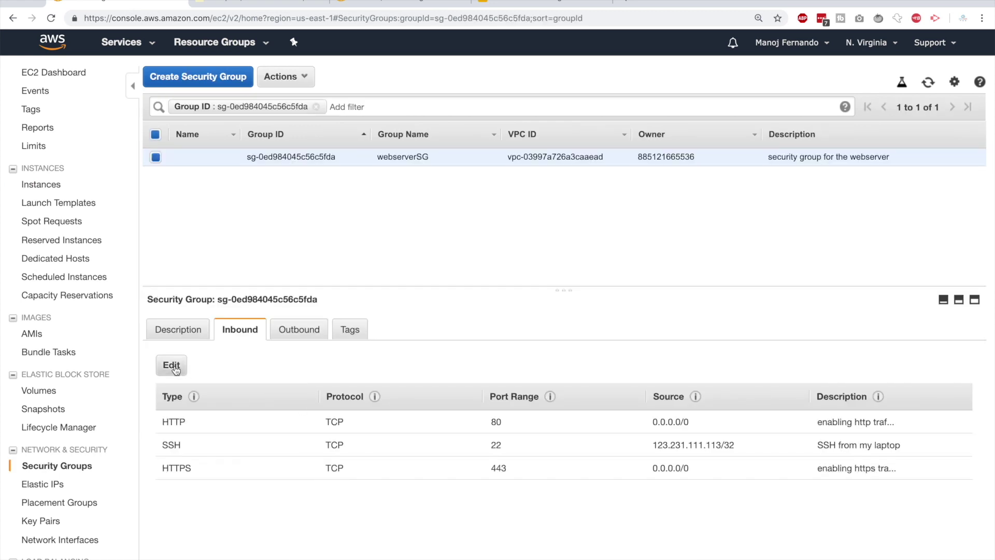
{"action": "left_click", "coordinate": [176, 367]}
{"action": "left_click", "coordinate": [180, 342]}
{"action": "left_click", "coordinate": [187, 337]}
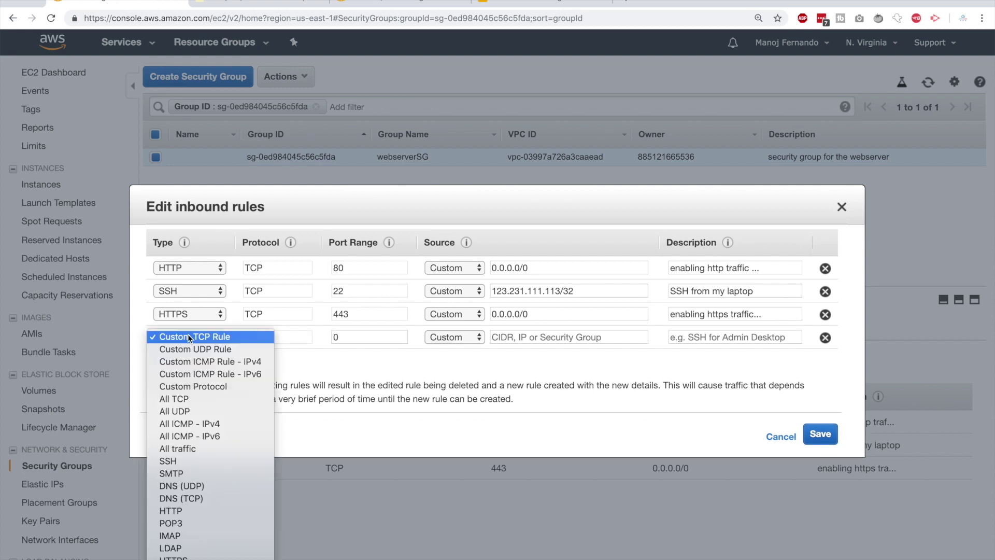
{"action": "key", "text": "Down"}
{"action": "key", "text": "Down"}
{"action": "key", "text": "Down"}
{"action": "key", "text": "Down"}
{"action": "key", "text": "Down"}
{"action": "key", "text": "Down"}
{"action": "key", "text": "Down"}
{"action": "key", "text": "Return"}
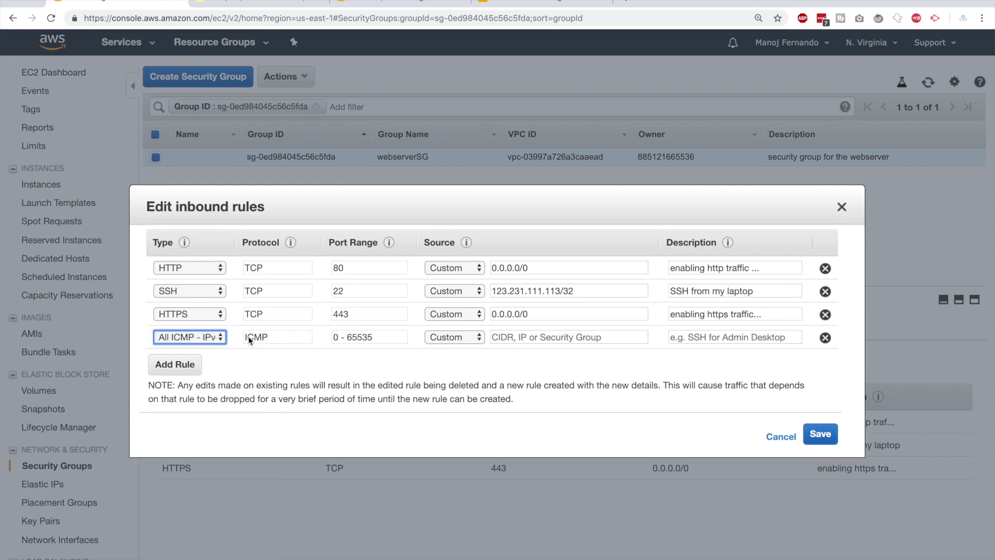
{"action": "left_click", "coordinate": [448, 338]}
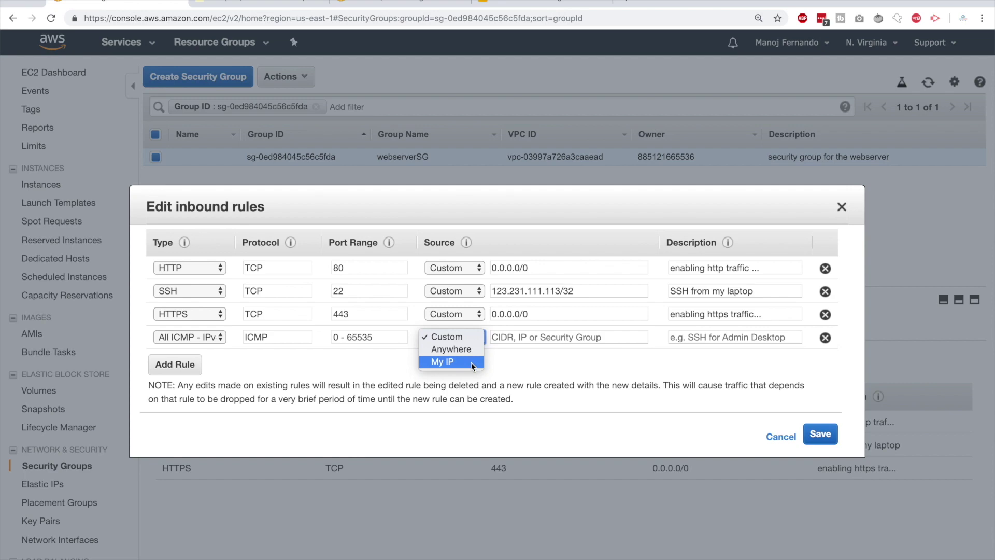
{"action": "left_click", "coordinate": [468, 350]}
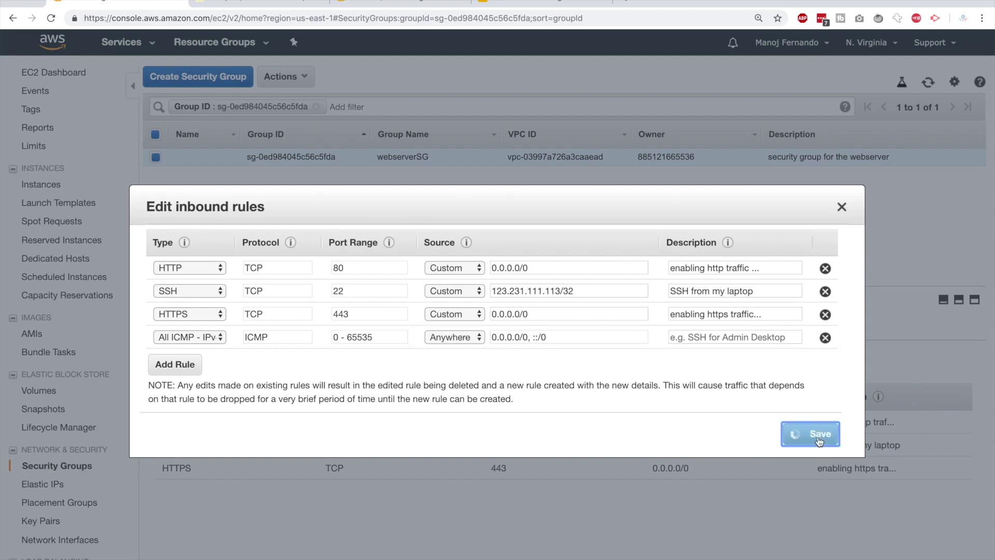
{"action": "left_click", "coordinate": [801, 434]}
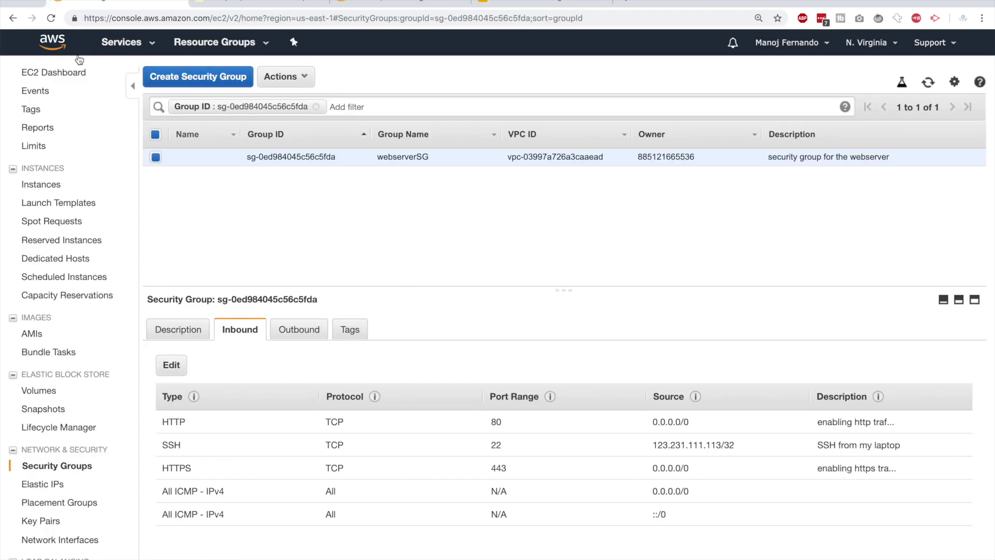
- Start launching a new EC2 instance from the 64-bit x86 Amazon Linux 2 AMI and continue to the instance details
{"action": "left_click", "coordinate": [58, 73]}
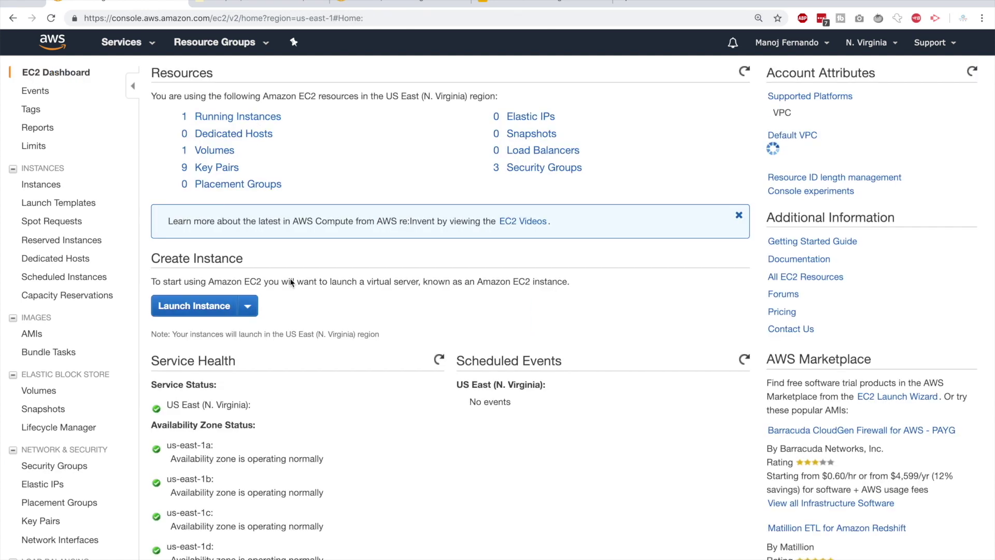
{"action": "left_click", "coordinate": [224, 311]}
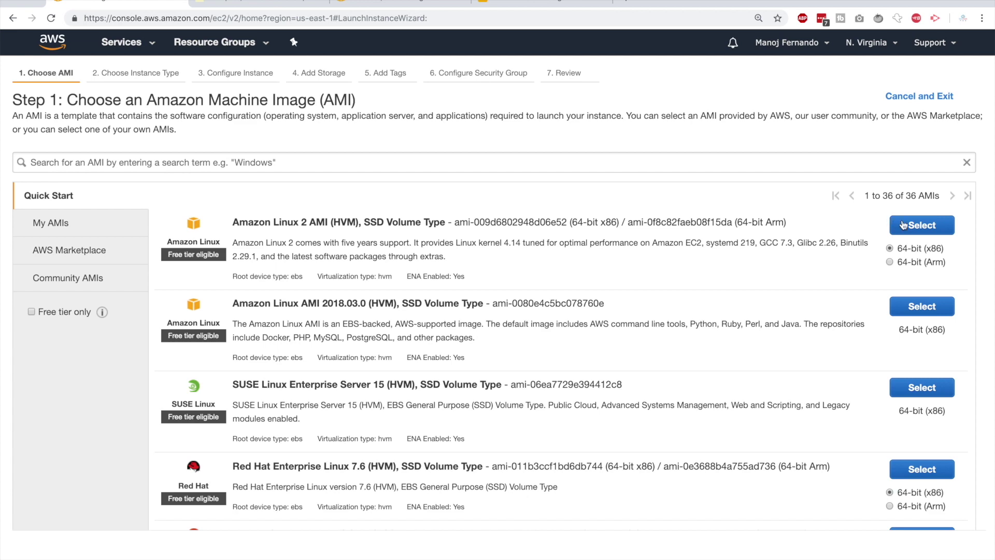
{"action": "left_click", "coordinate": [921, 228]}
{"action": "left_click", "coordinate": [927, 548]}
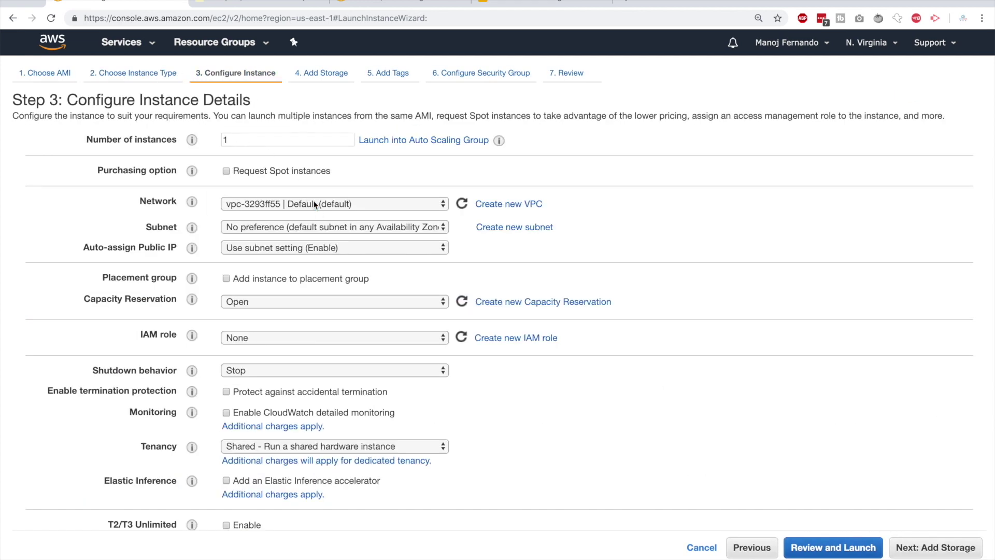
- Place the new instance in the youtube VPC's privateSN subnet and continue past storage to the tags
{"action": "left_click", "coordinate": [315, 204]}
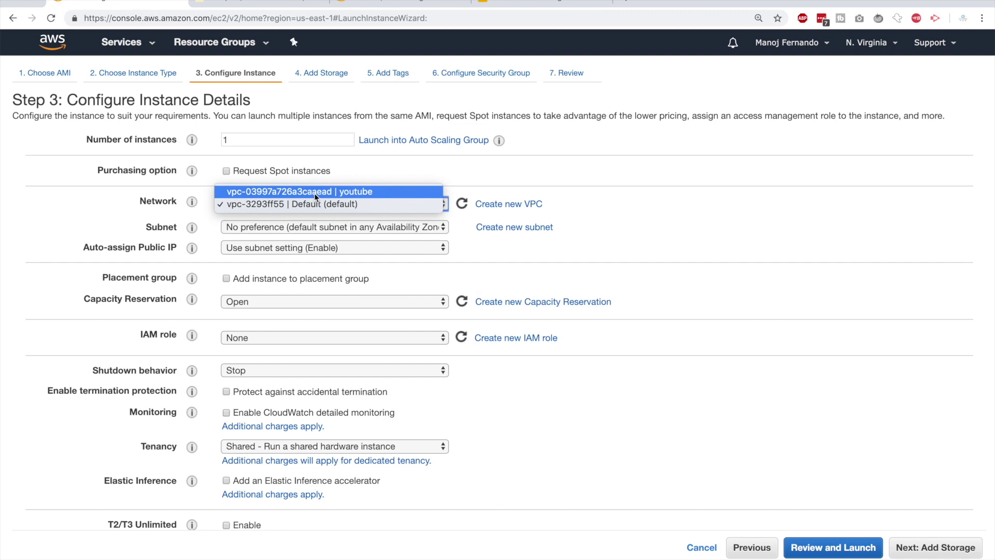
{"action": "left_click", "coordinate": [314, 191]}
{"action": "left_click", "coordinate": [325, 228]}
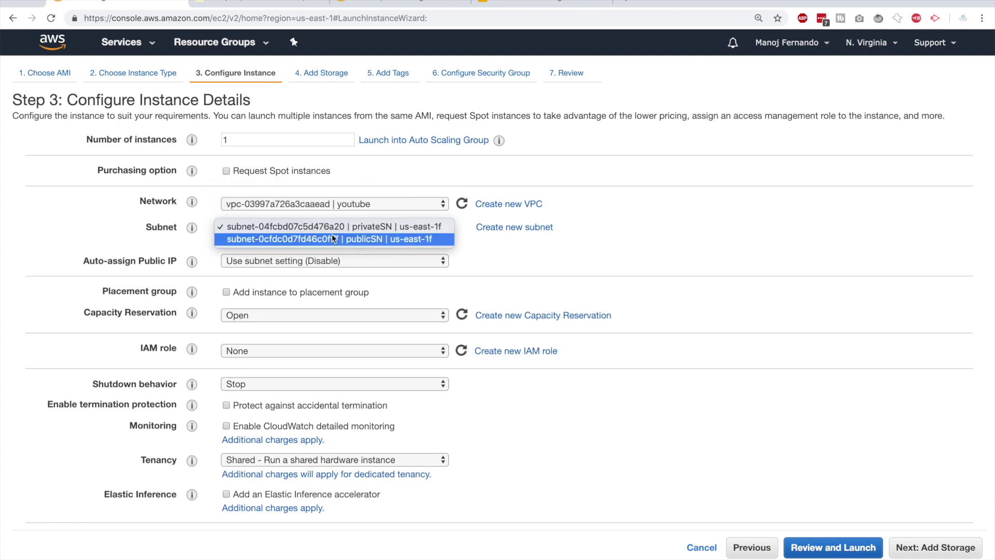
{"action": "left_click", "coordinate": [331, 228]}
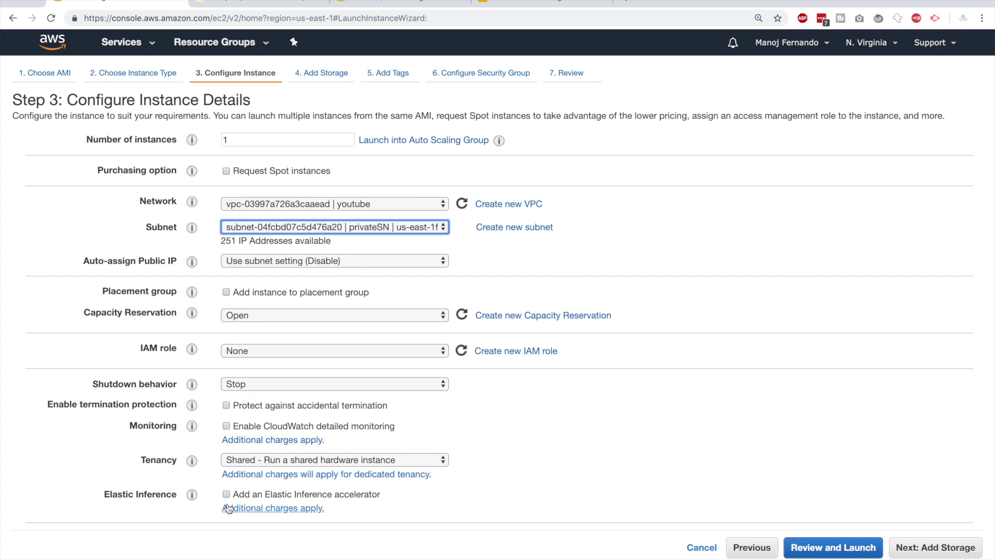
{"action": "left_click", "coordinate": [945, 552]}
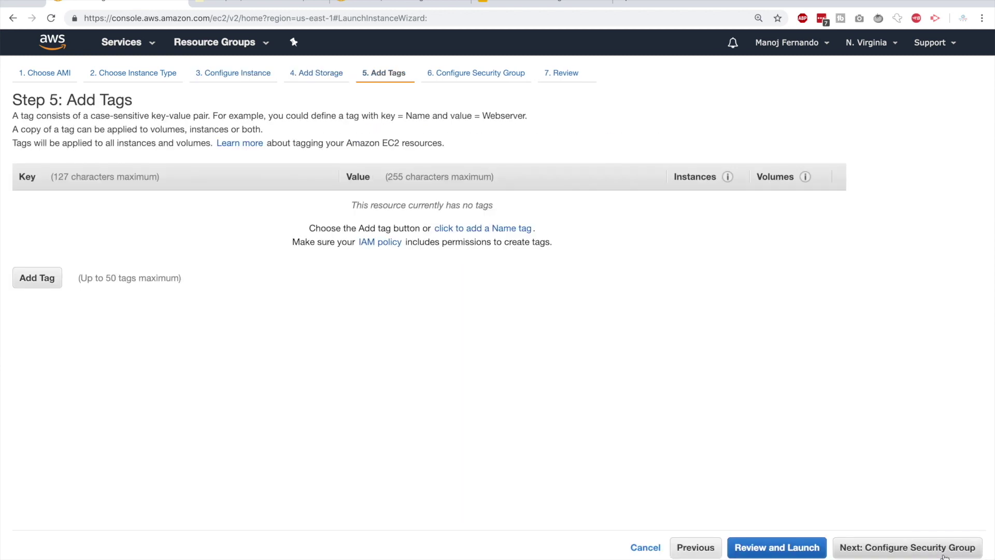
- Tag the new instance with key name and value dbserver, and continue to the security group configuration
{"action": "left_click", "coordinate": [31, 278]}
{"action": "type", "text": "name"}
{"action": "key", "text": "Tab"}
{"action": "type", "text": "Webserver"}
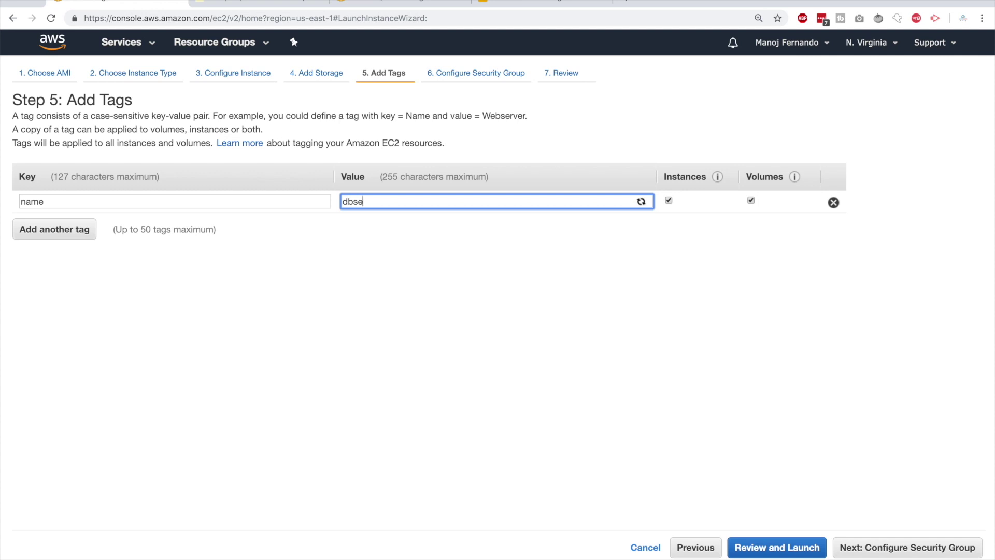
{"action": "key", "text": "Return"}
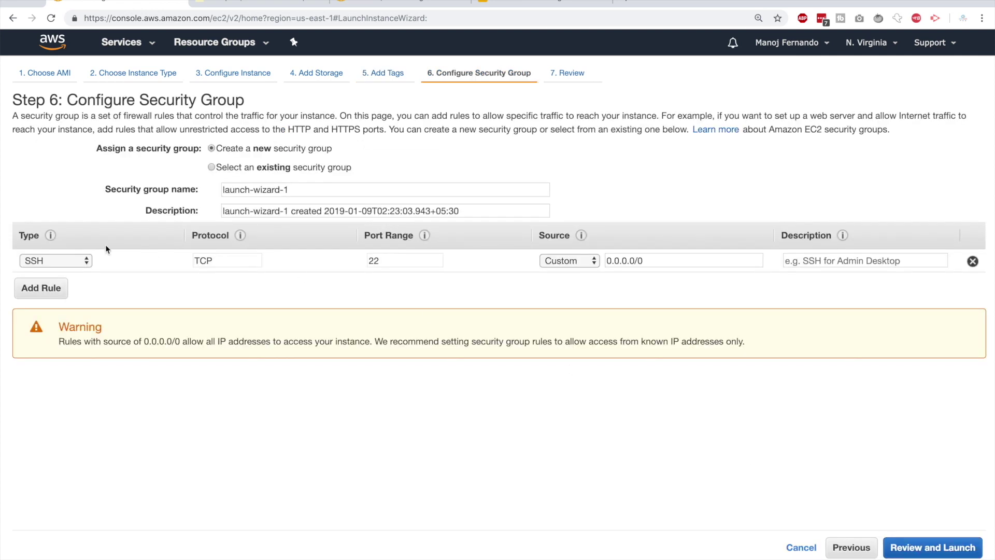
- Name the new security group dbserverSG and describe it as "security group of the database server"
{"action": "left_click", "coordinate": [337, 186]}
{"action": "key", "text": "ctrl+a"}
{"action": "type", "text": "dbserverSG"}
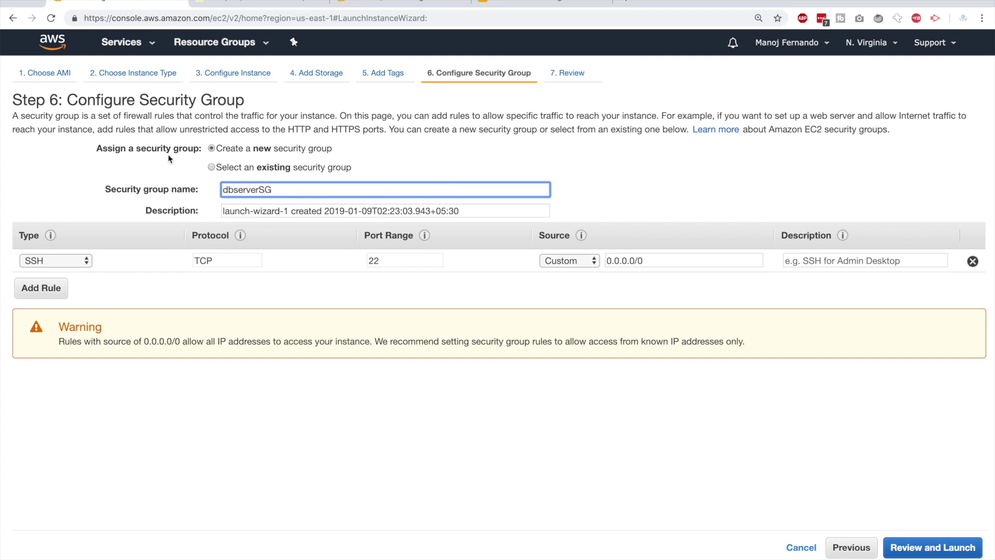
{"action": "type", "text": "ver"}
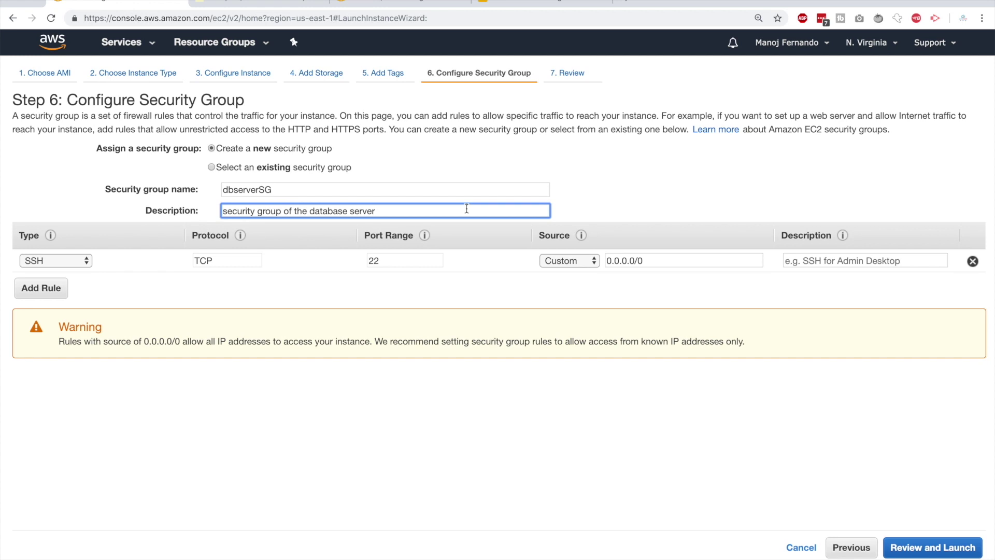
- Switch to the Google Slides VPC diagram and examine the security groups of the backend server and the web server
{"action": "left_click", "coordinate": [507, 2]}
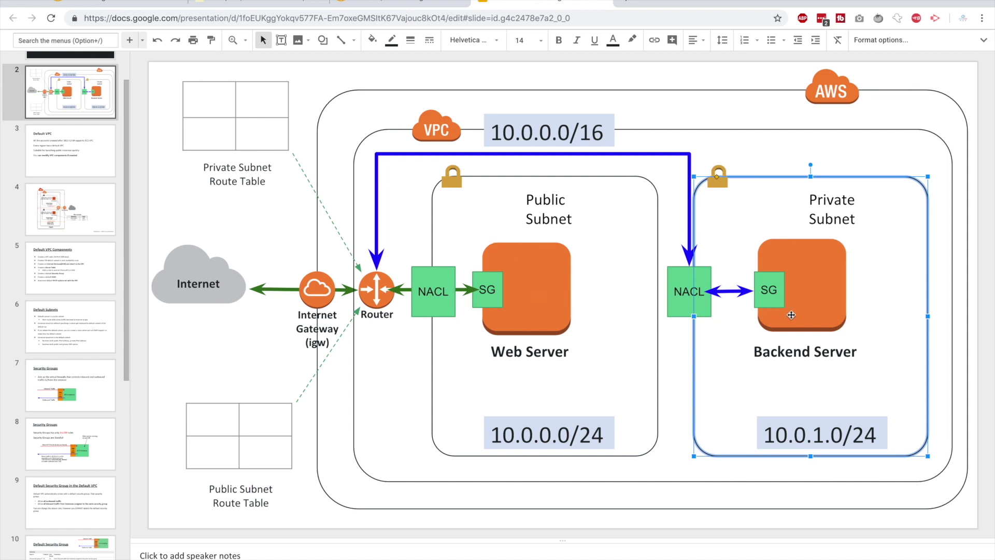
{"action": "left_click", "coordinate": [765, 288]}
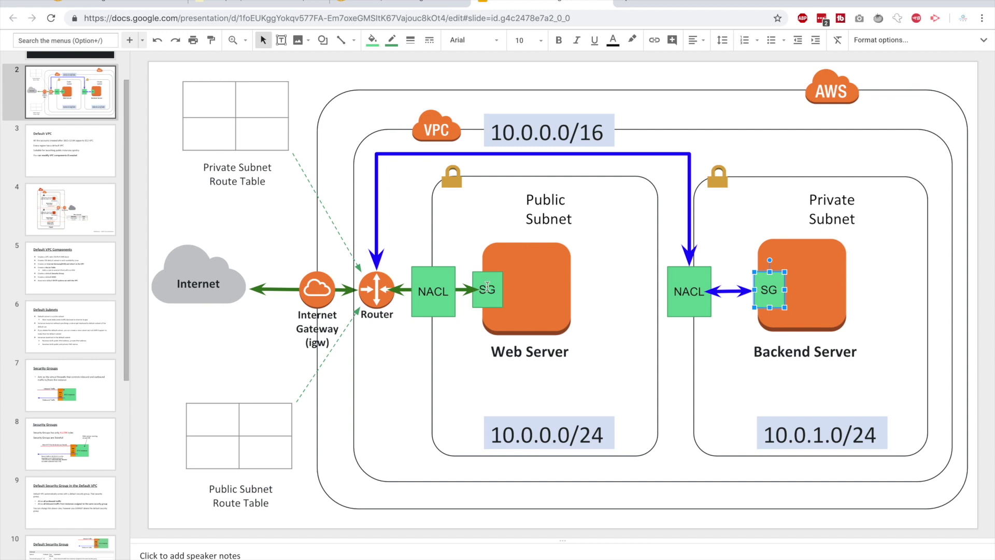
{"action": "left_click", "coordinate": [487, 287]}
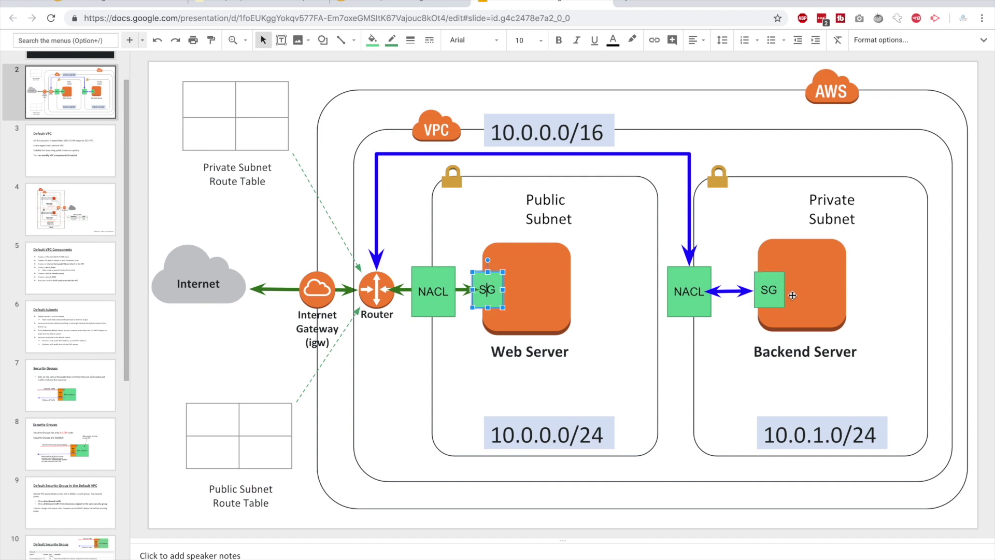
- Return to the AWS launch wizard and set dbserverSG's inbound rule to All traffic with webserverSG as the custom source
{"action": "left_click", "coordinate": [129, 6]}
{"action": "left_click", "coordinate": [74, 260]}
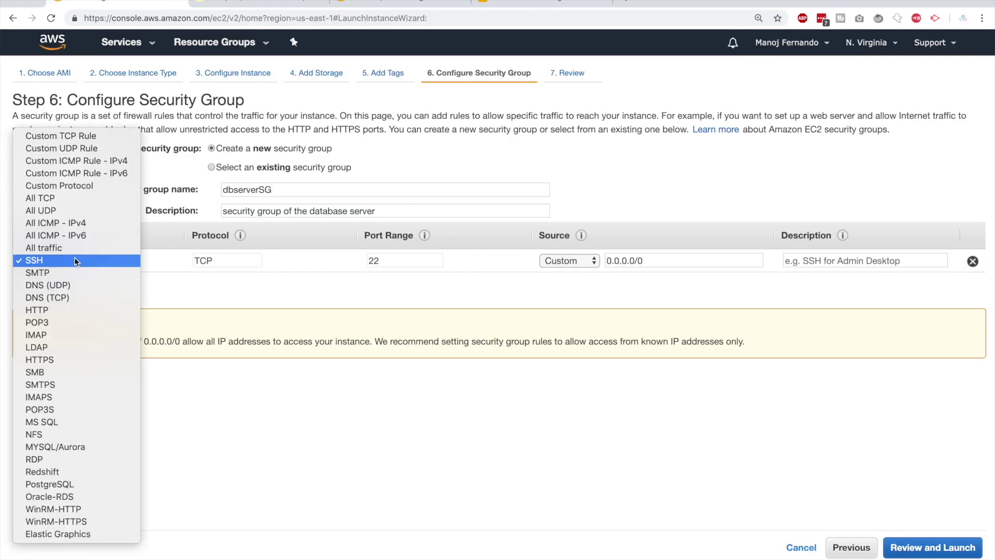
{"action": "left_click", "coordinate": [69, 250]}
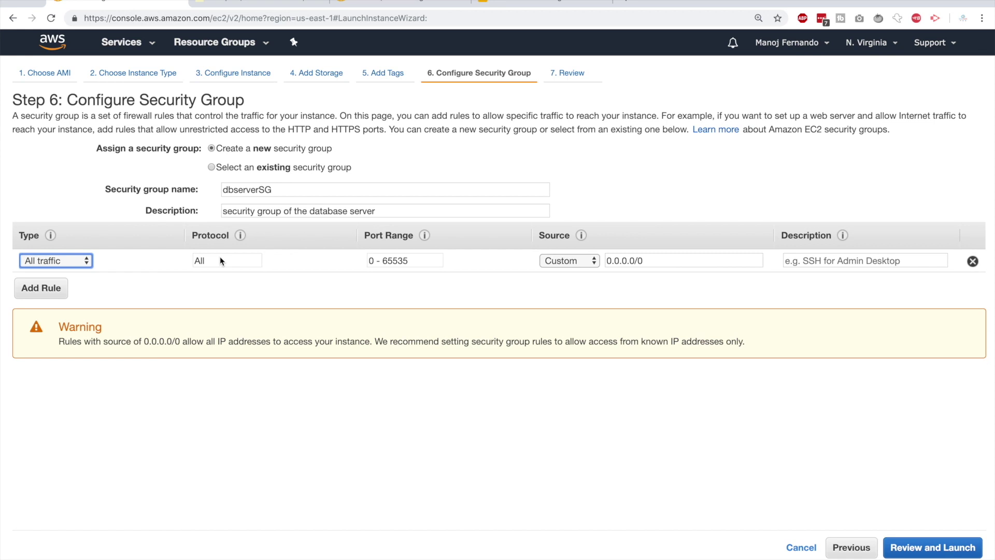
{"action": "left_click_drag", "start_coordinate": [650, 261], "coordinate": [600, 259]}
{"action": "key", "text": "BackSpace"}
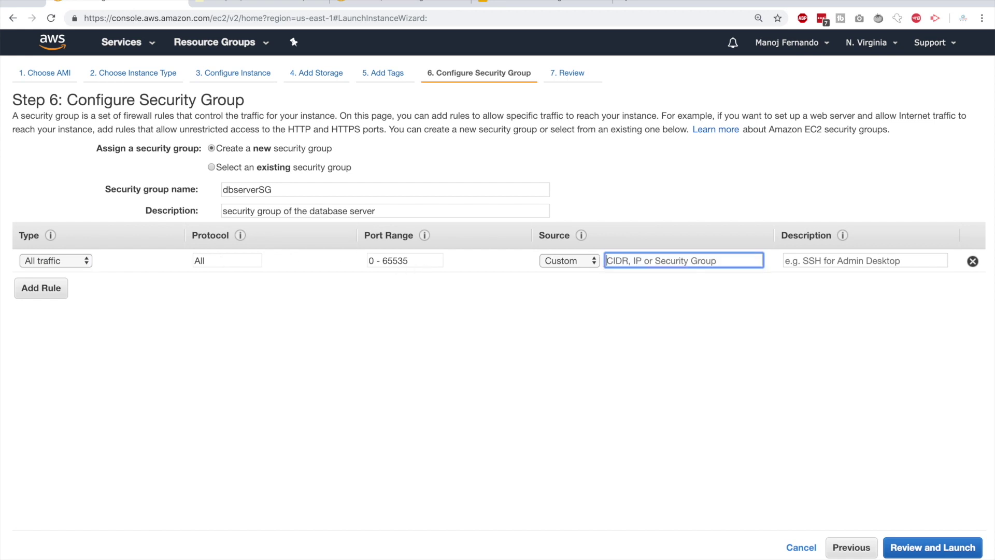
{"action": "type", "text": "we"}
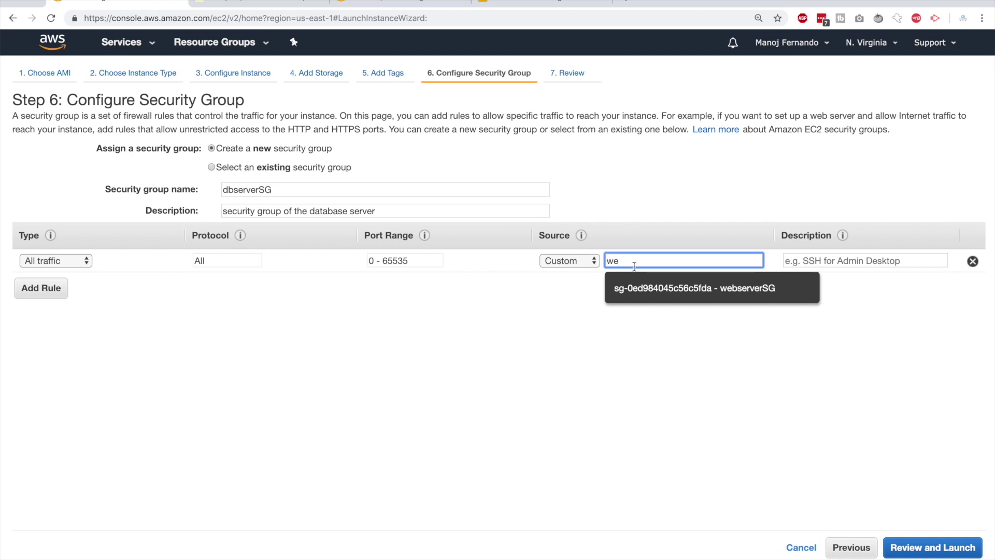
{"action": "left_click", "coordinate": [739, 294]}
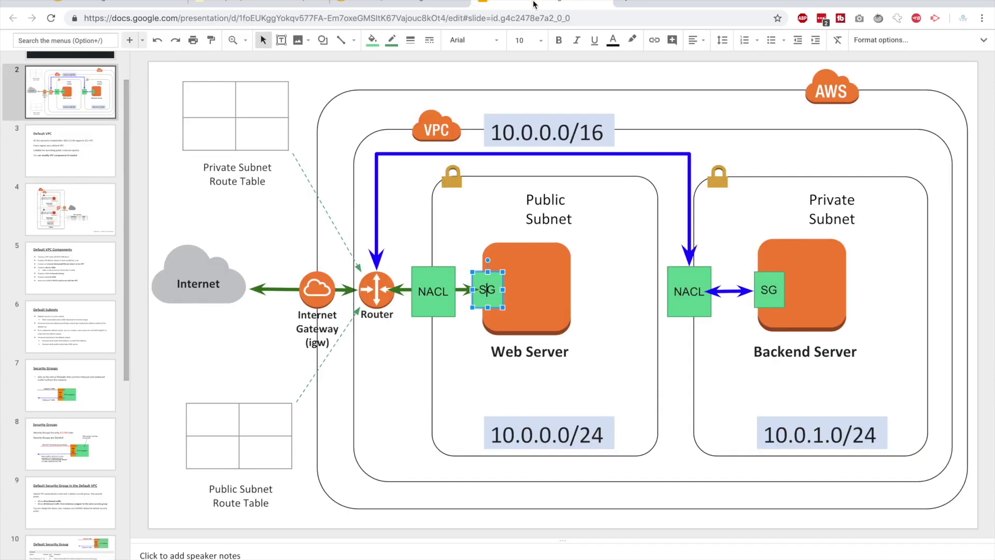
- Give the inbound rule the description "Allow traffic from webserverSG" and continue to the launch review
{"action": "left_click", "coordinate": [551, 290]}
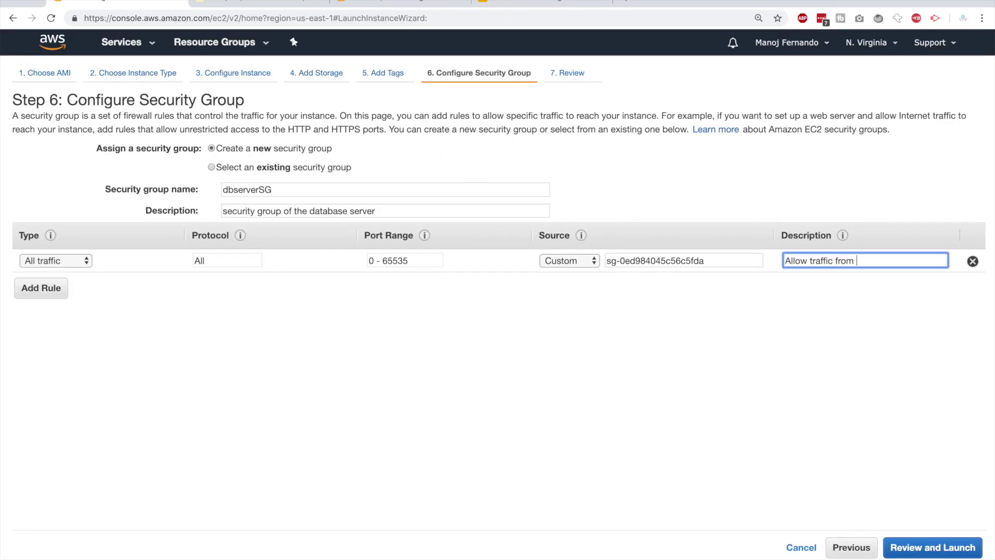
{"action": "type", "text": "webserver"}
{"action": "key", "text": "BackSpace"}
{"action": "type", "text": "SG"}
{"action": "left_click", "coordinate": [930, 548]}
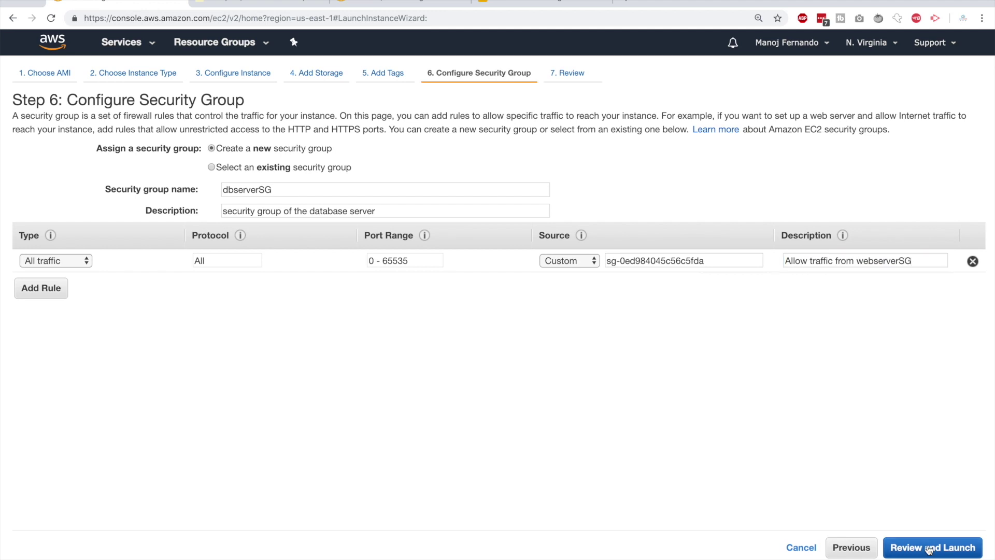
{"action": "left_click", "coordinate": [929, 548]}
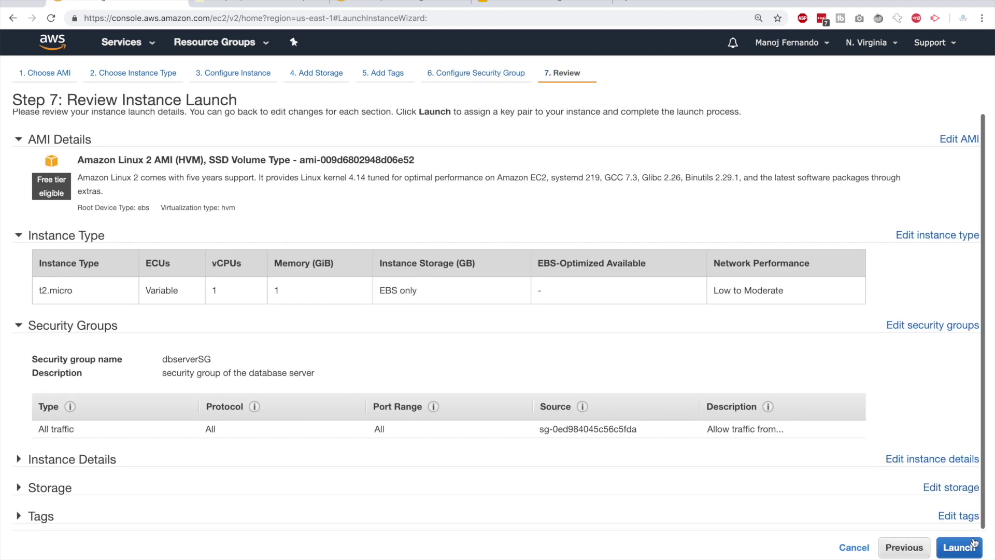
- Launch the instance with the existing youtube key pair, acknowledging access to its private key file
{"action": "left_click", "coordinate": [963, 548]}
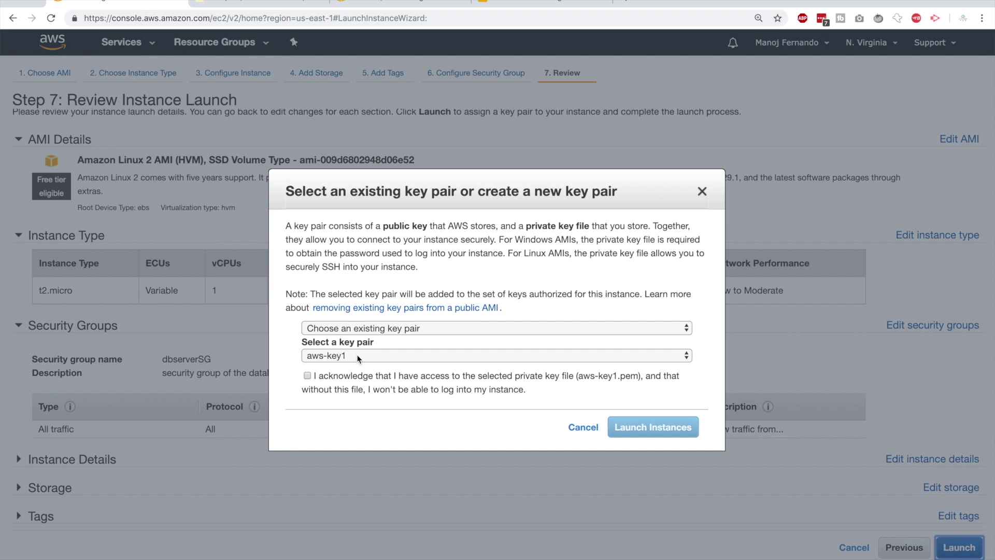
{"action": "left_click", "coordinate": [356, 355]}
{"action": "left_click", "coordinate": [377, 454]}
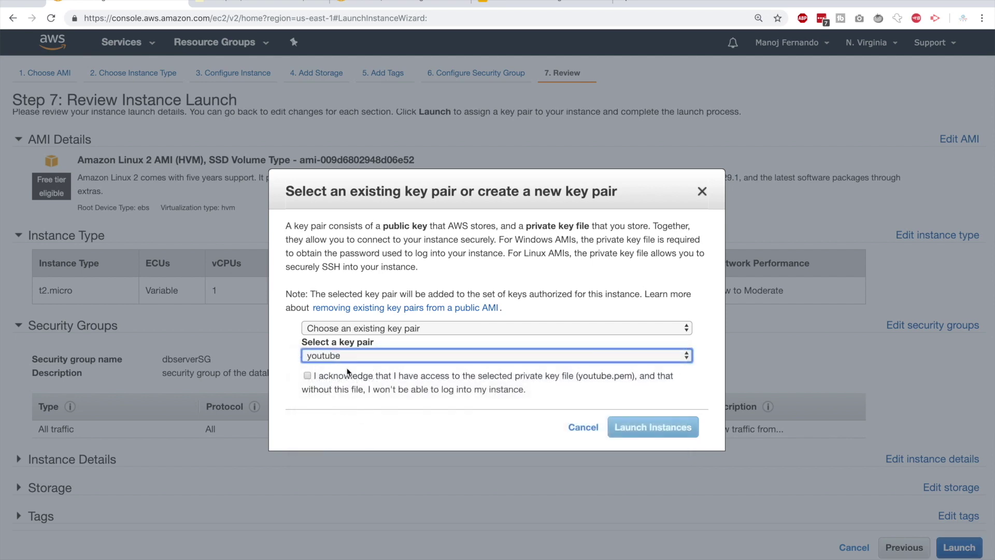
{"action": "left_click", "coordinate": [308, 376]}
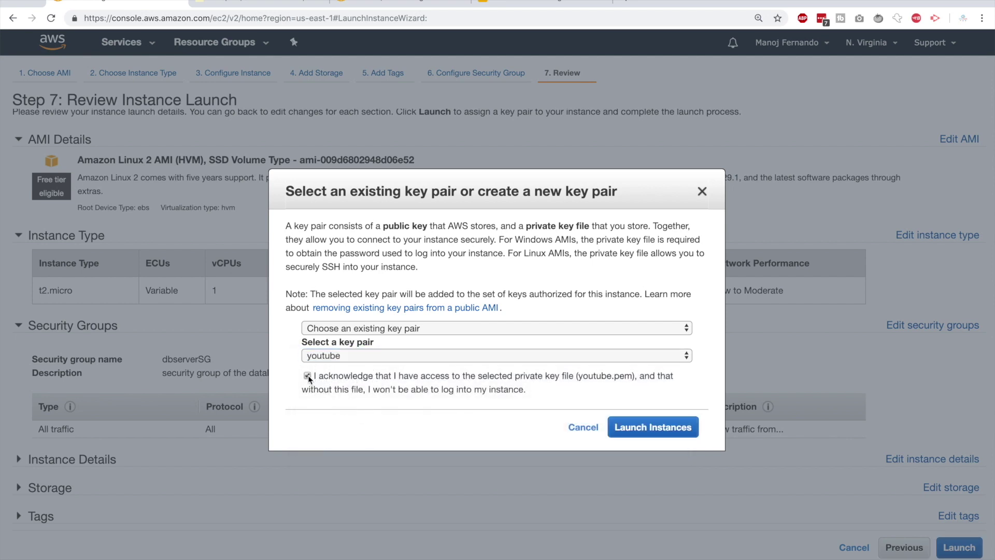
{"action": "left_click", "coordinate": [654, 428]}
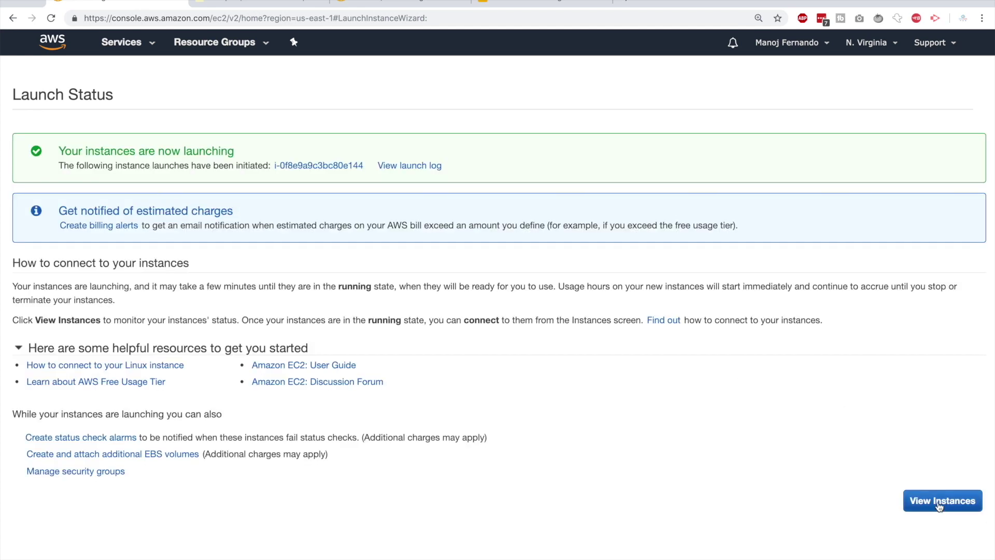
- Open the instances list and name the newly launched instance dbserver
{"action": "left_click", "coordinate": [939, 504]}
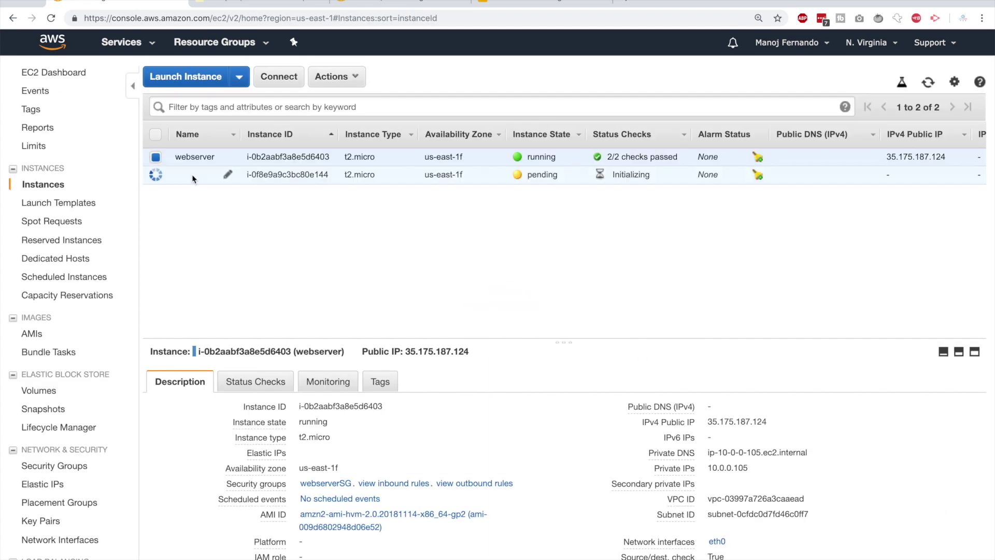
{"action": "left_click", "coordinate": [227, 175]}
{"action": "type", "text": "dbserver"}
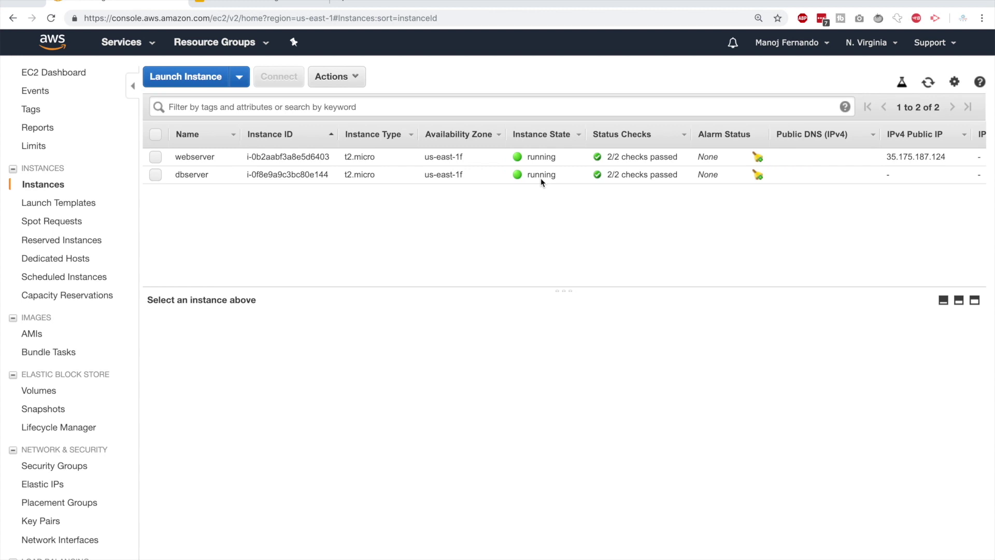
- Check the dbserver instance's public and private IP details, and inspect the inbound rules of dbserverSG
{"action": "left_click", "coordinate": [156, 175]}
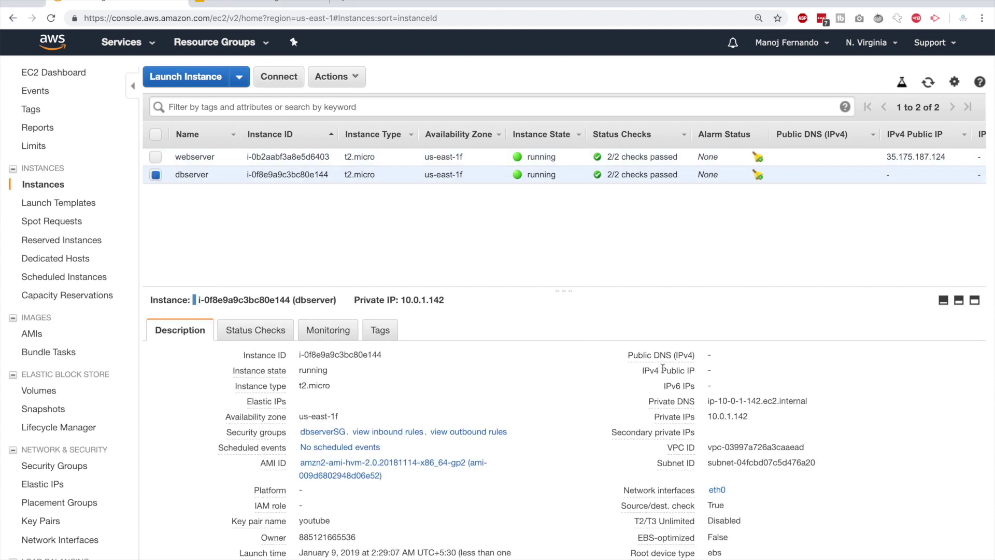
{"action": "mouse_move", "coordinate": [629, 356]}
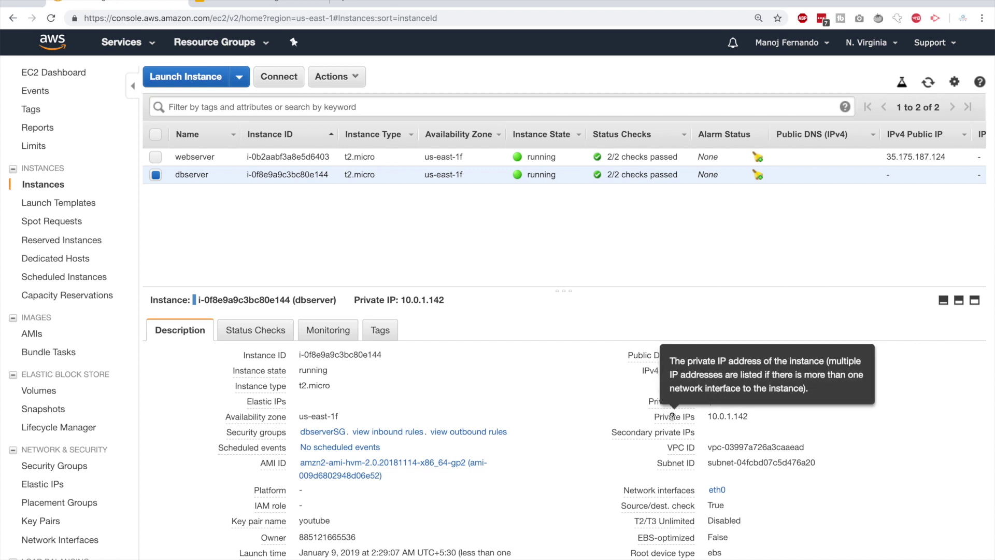
{"action": "mouse_move", "coordinate": [725, 426]}
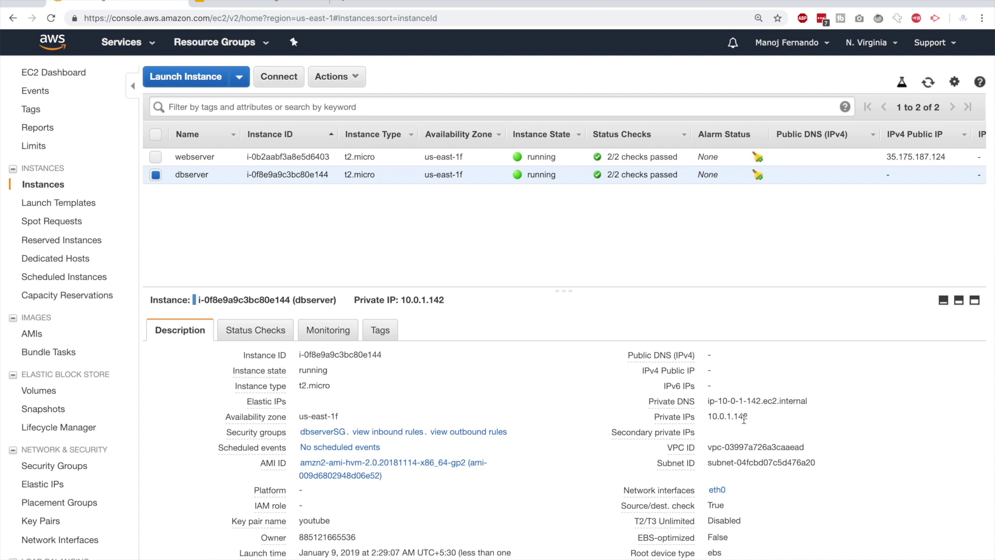
{"action": "left_click", "coordinate": [316, 433]}
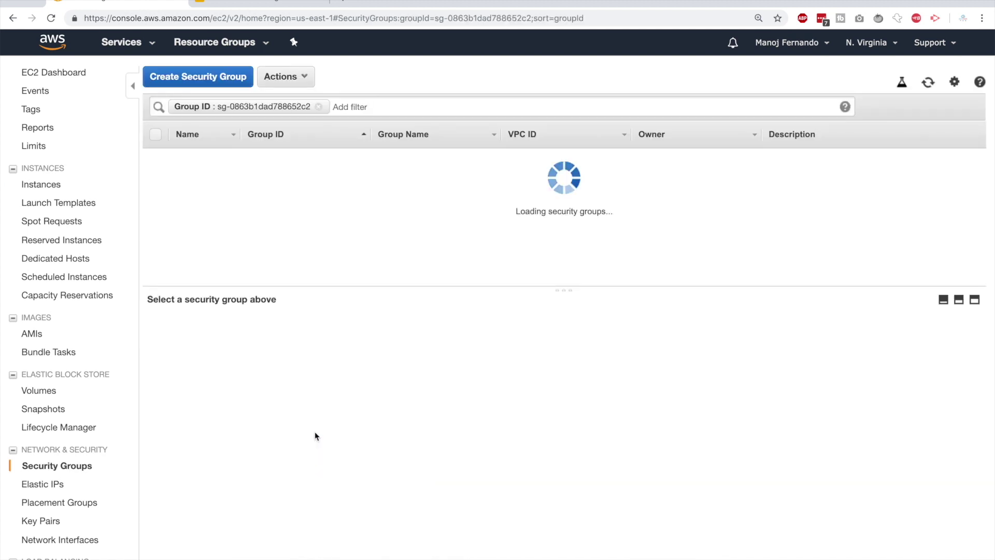
{"action": "left_click", "coordinate": [241, 332]}
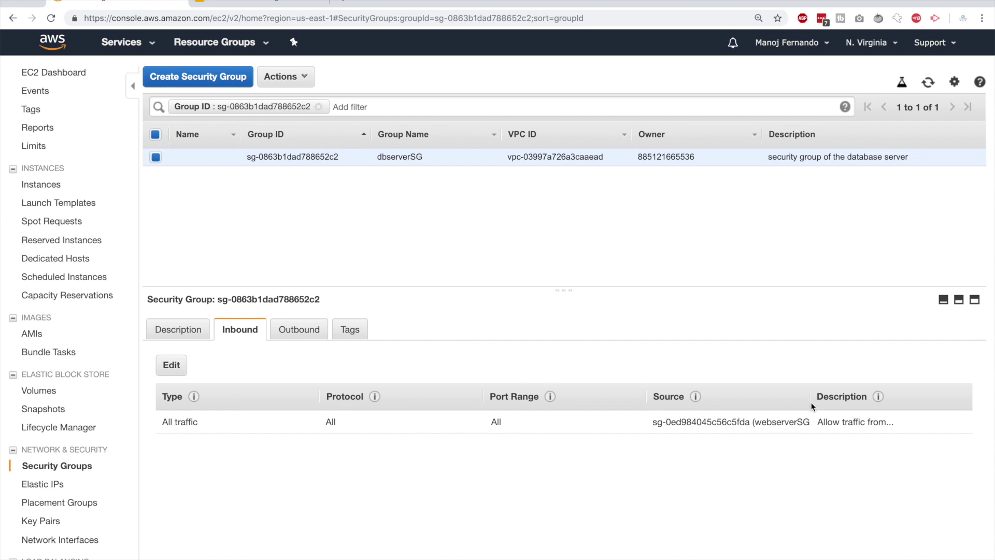
- Return to the instances list and copy the dbserver instance's private IP
{"action": "left_click", "coordinate": [41, 184]}
{"action": "left_click", "coordinate": [158, 173]}
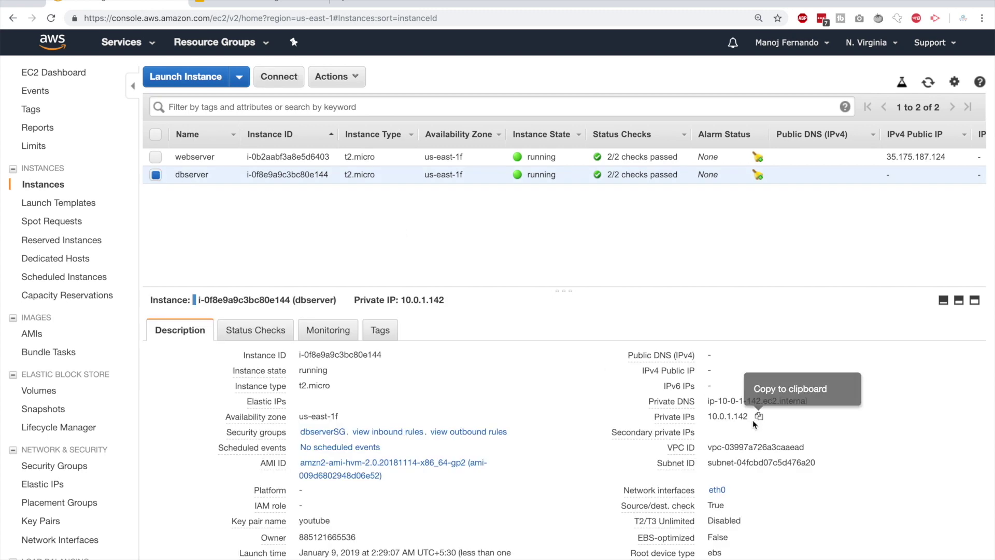
{"action": "left_click", "coordinate": [759, 420]}
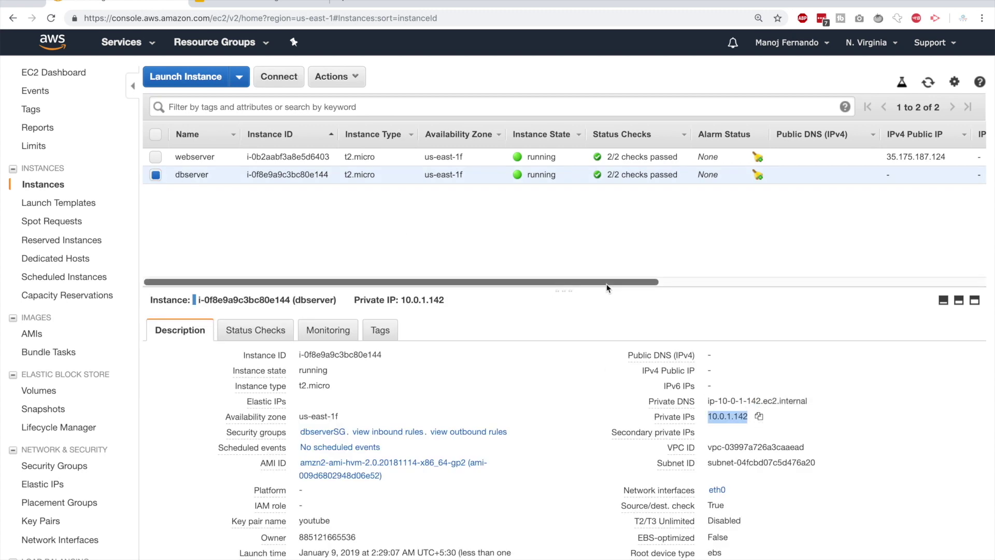
- Open the local terminal, clear it, and ping the dbserver's private IP 10.0.1.142
{"action": "key", "text": "super+space"}
{"action": "type", "text": "term"}
{"action": "key", "text": "Return"}
{"action": "type", "text": "clear"}
{"action": "key", "text": "Return"}
{"action": "type", "text": "ping"}
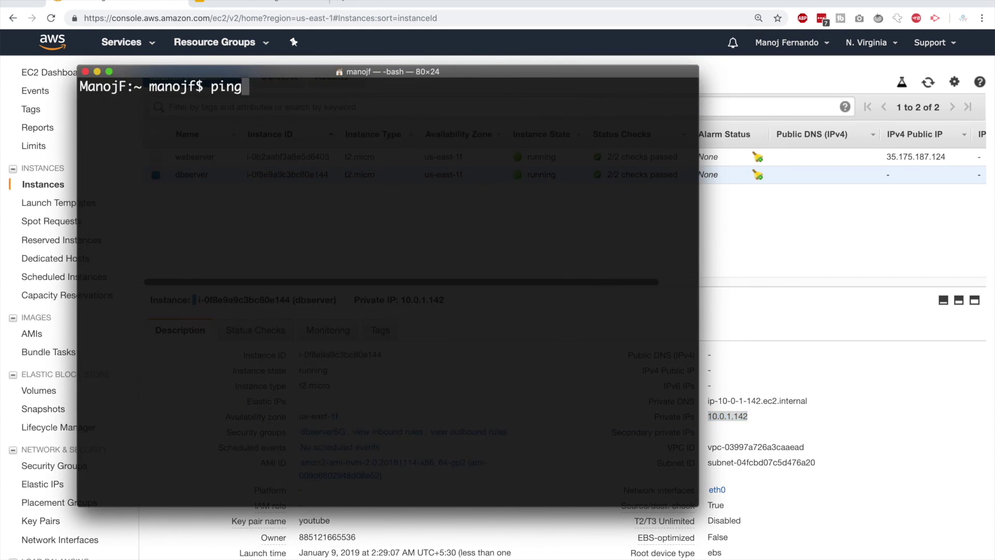
{"action": "key", "text": "super+v"}
{"action": "key", "text": "Return"}
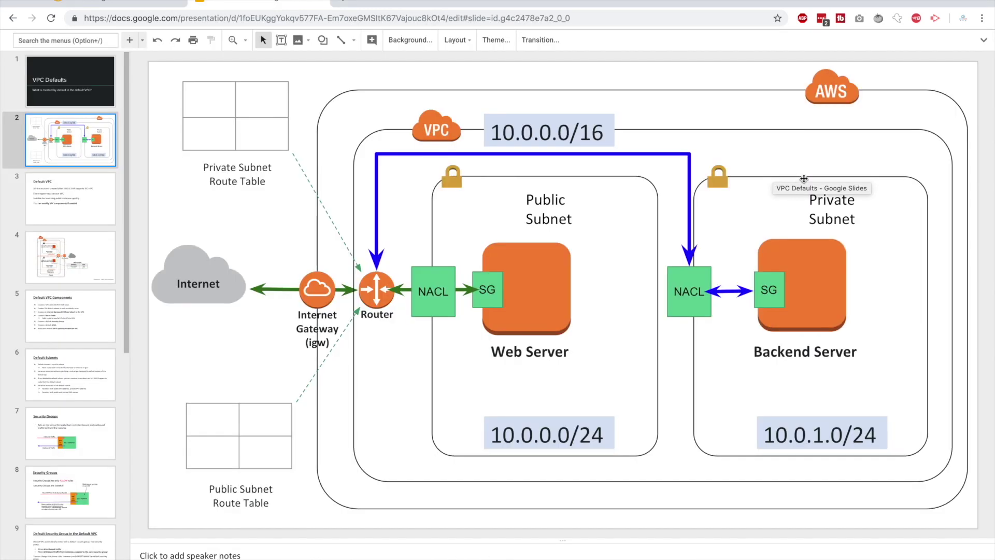
- Examine the private subnet, the public subnet and the web server's security group on the Google Slides VPC diagram
{"action": "left_click", "coordinate": [803, 178]}
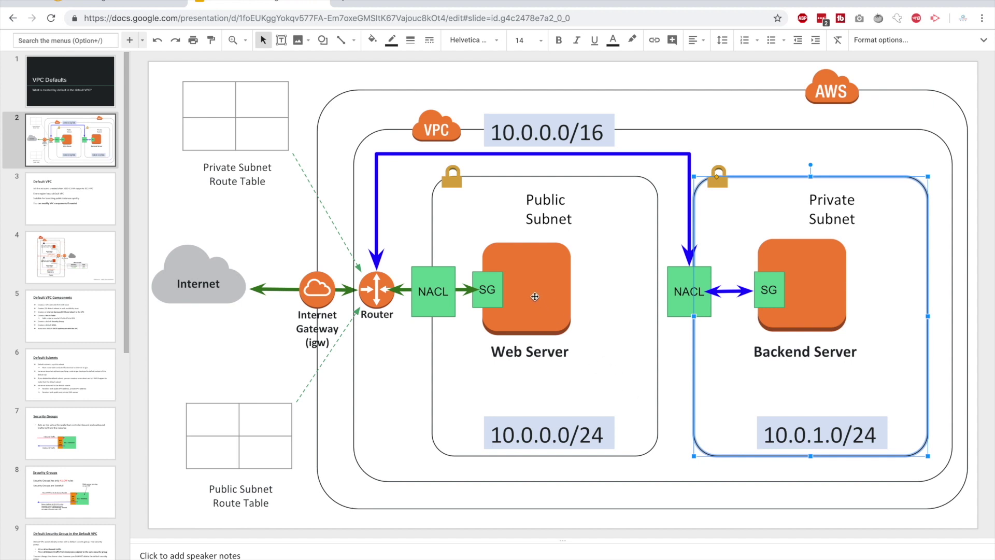
{"action": "left_click", "coordinate": [535, 297]}
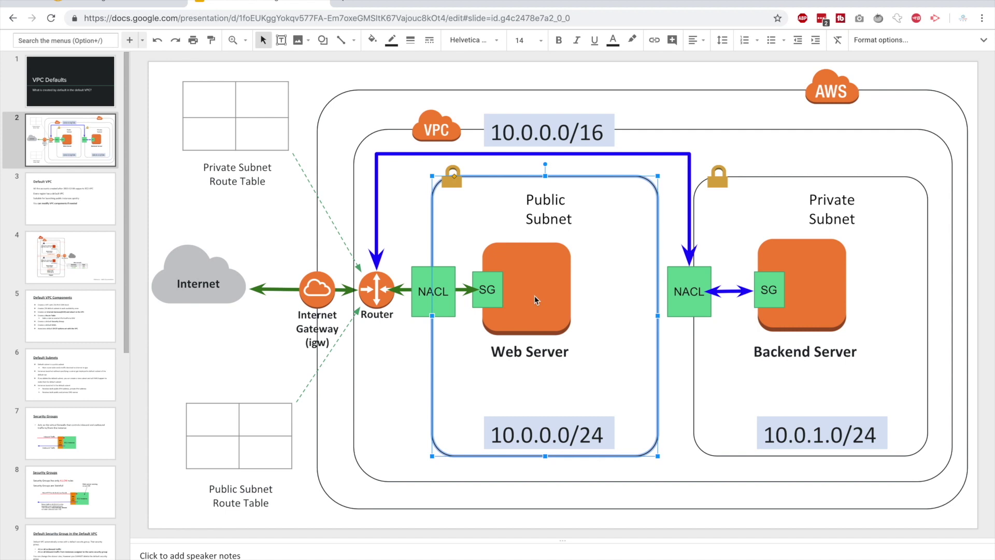
{"action": "double_click", "coordinate": [491, 286]}
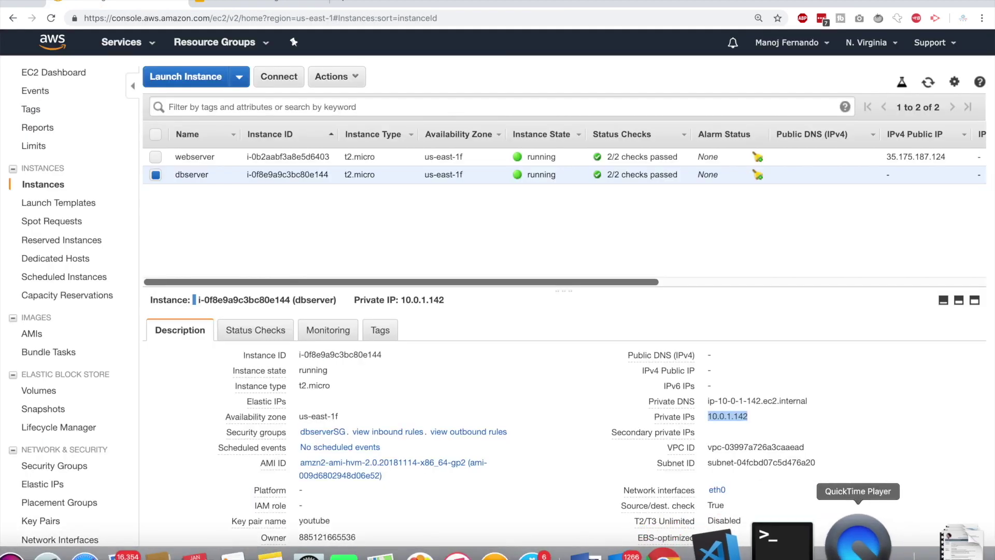
- Stop the running ping and clear the local terminal, then select the webserver instance in the EC2 console
{"action": "left_click", "coordinate": [801, 539]}
{"action": "key", "text": "ctrl+c"}
{"action": "type", "text": "clear"}
{"action": "key", "text": "Return"}
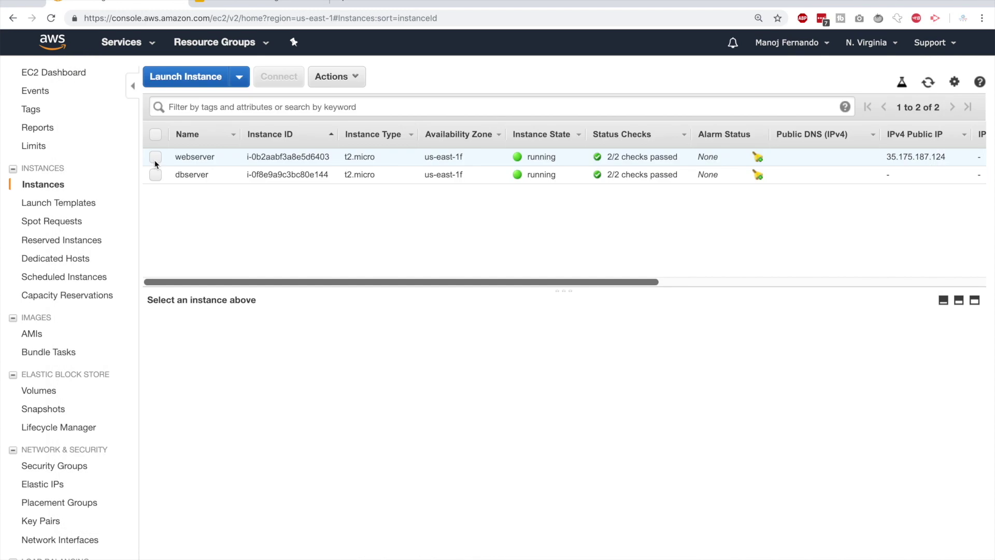
{"action": "left_click", "coordinate": [197, 156]}
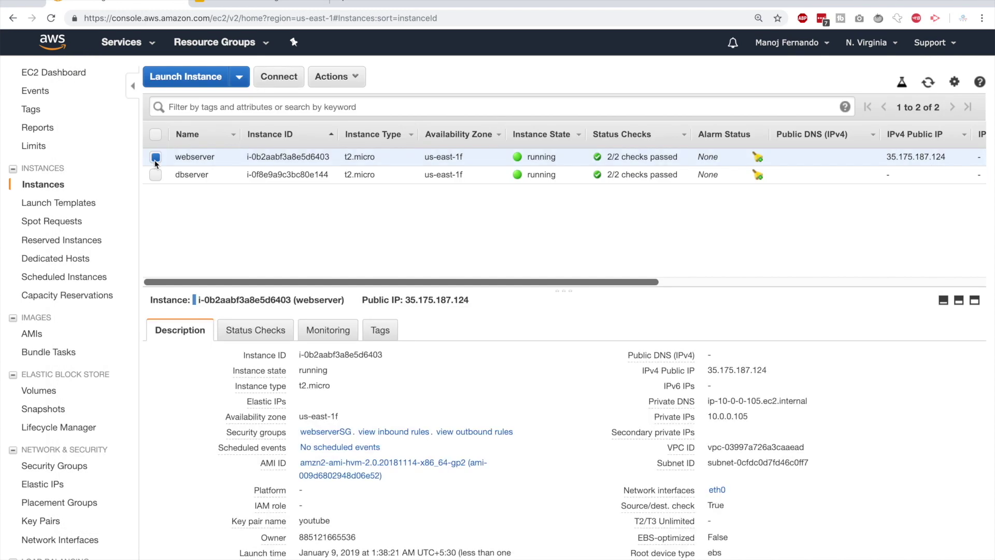
{"action": "left_click", "coordinate": [290, 81]}
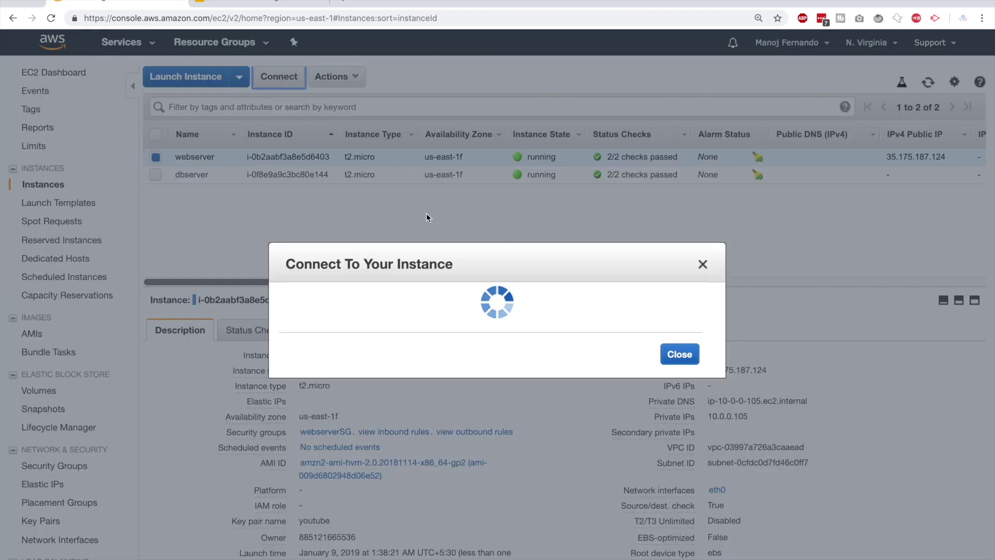
{"action": "left_click_drag", "start_coordinate": [574, 388], "coordinate": [309, 384]}
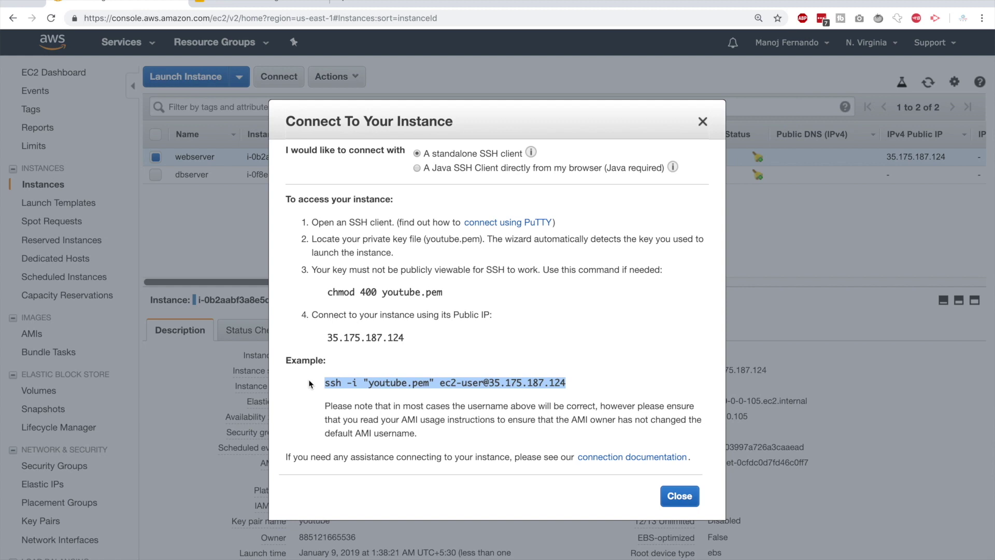
{"action": "key", "text": "super+c"}
{"action": "key", "text": "super+Tab"}
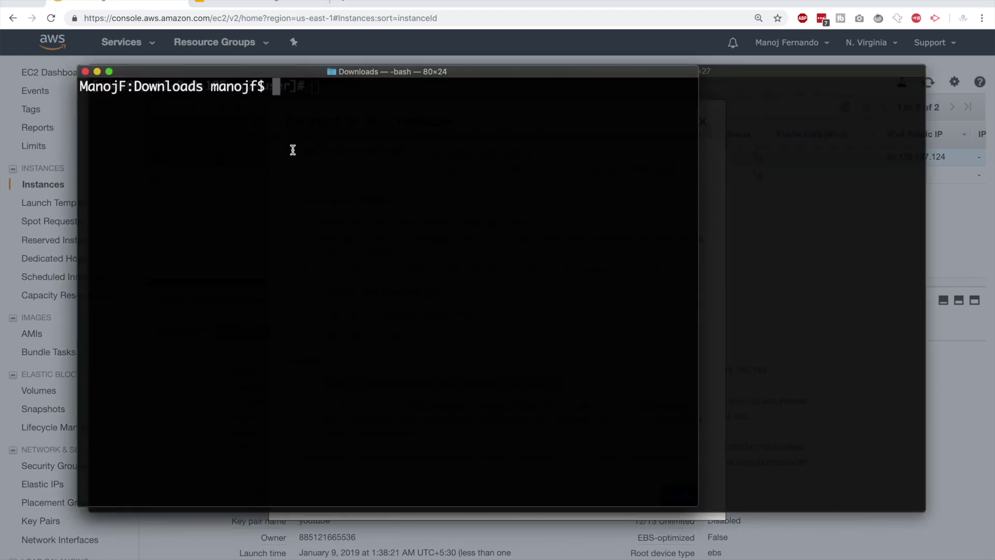
{"action": "key", "text": "super+v"}
{"action": "key", "text": "Return"}
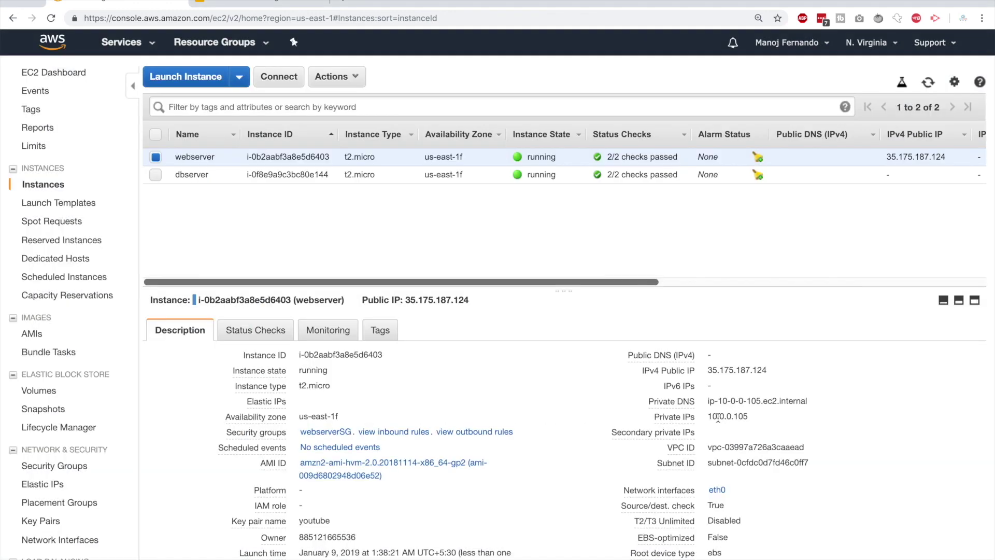
- Back in the EC2 console, select only the dbserver instance and copy its private IP
{"action": "mouse_move", "coordinate": [737, 418]}
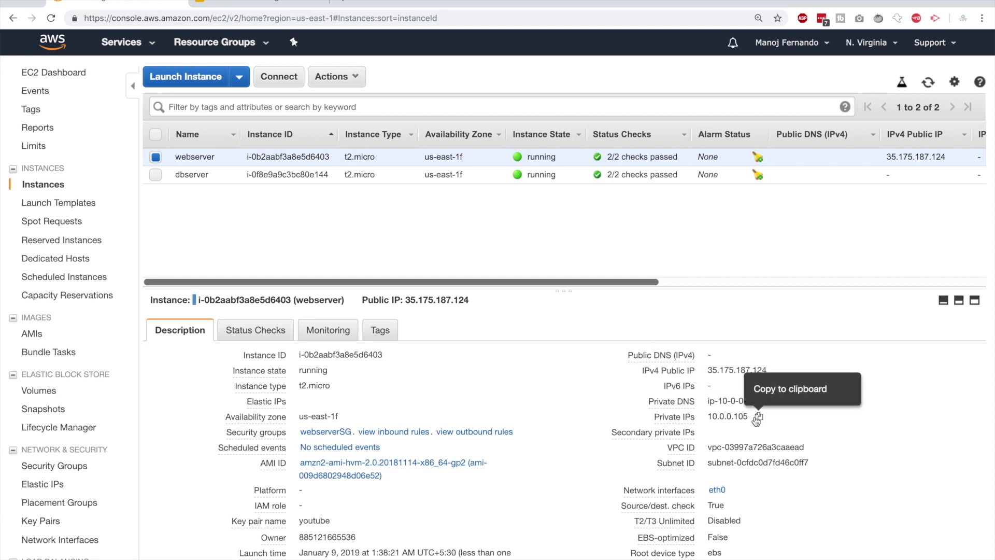
{"action": "left_click", "coordinate": [157, 175]}
{"action": "left_click", "coordinate": [192, 174]}
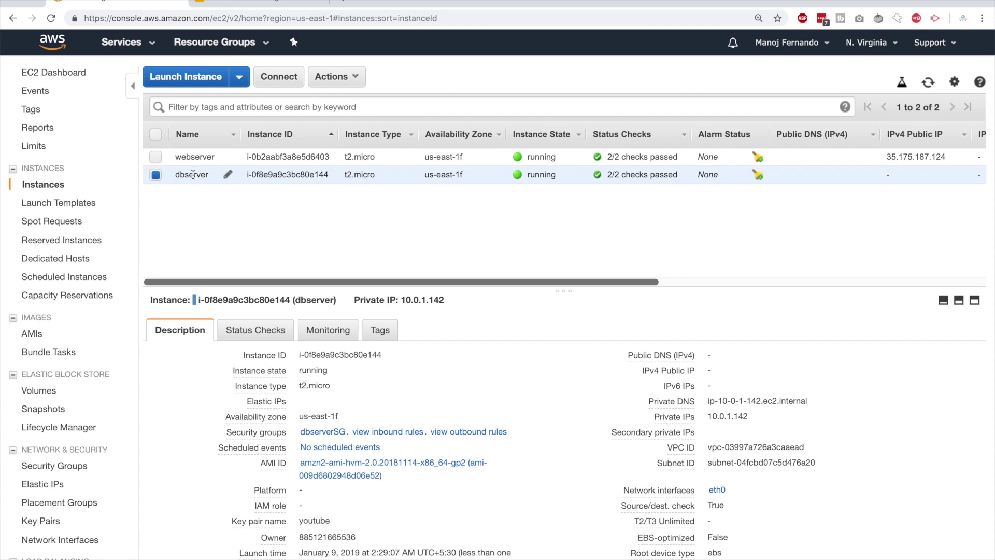
{"action": "mouse_move", "coordinate": [754, 425]}
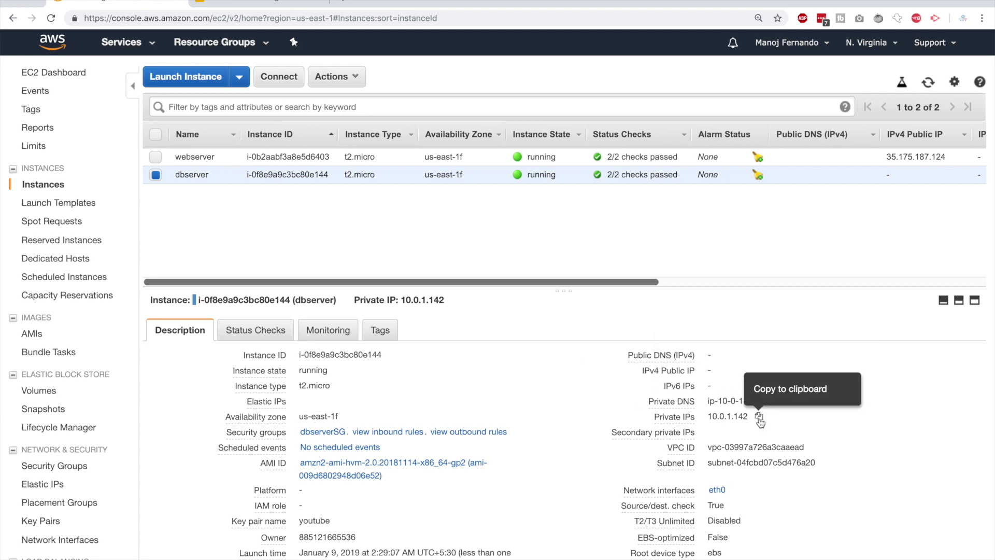
{"action": "left_click", "coordinate": [759, 417]}
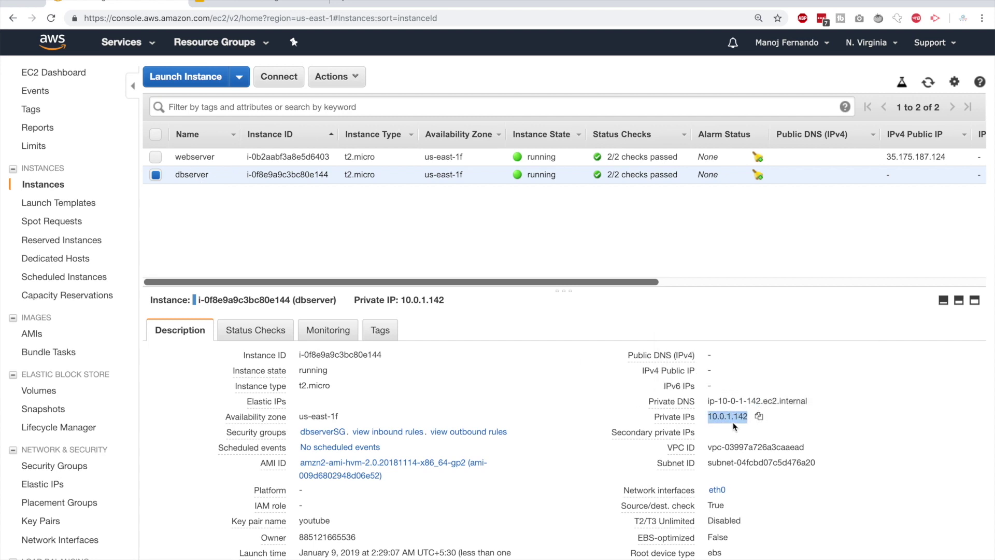
- Switch to the terminal and ping the dbserver at 10.0.1.142 from the webserver's SSH session
{"action": "key", "text": "super+Tab"}
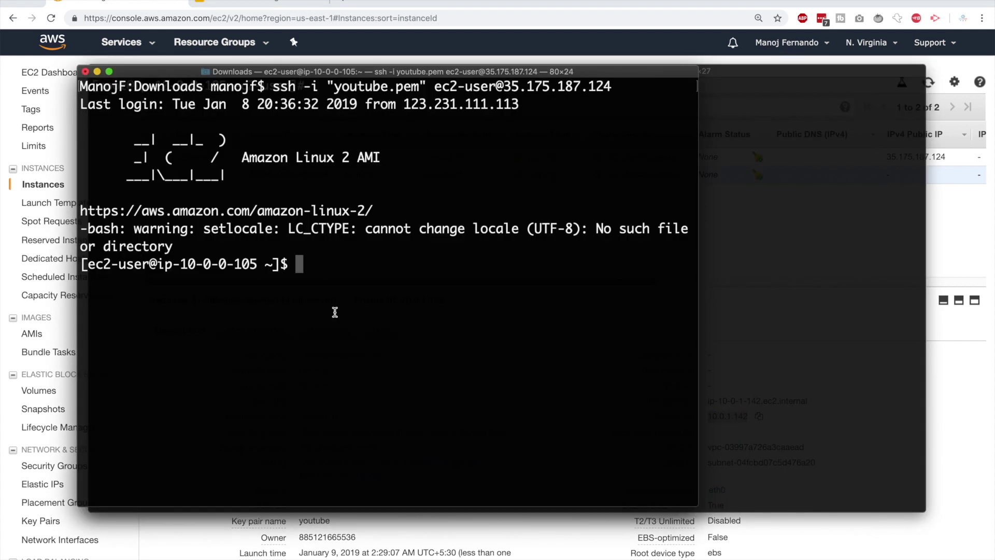
{"action": "type", "text": "ping"}
{"action": "key", "text": "super+v"}
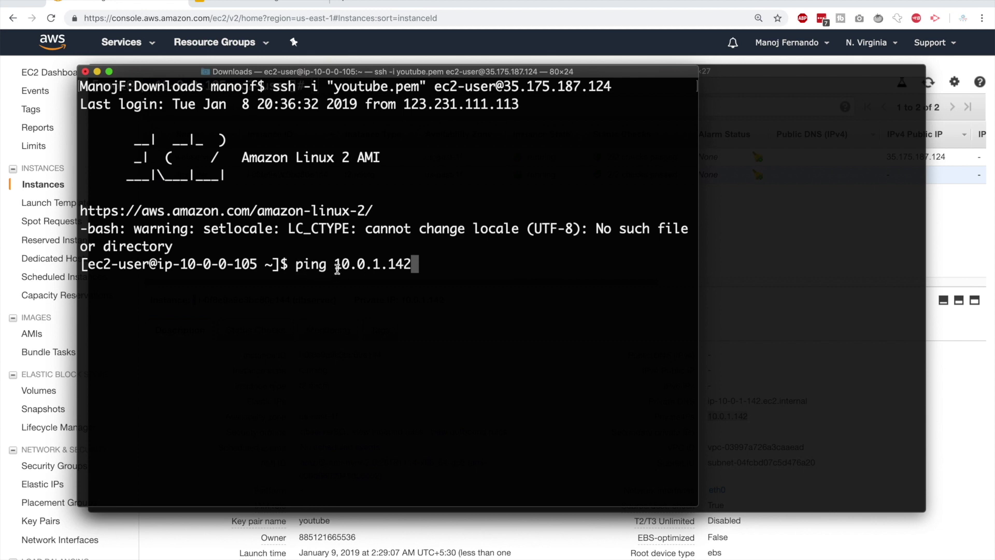
{"action": "key", "text": "Return"}
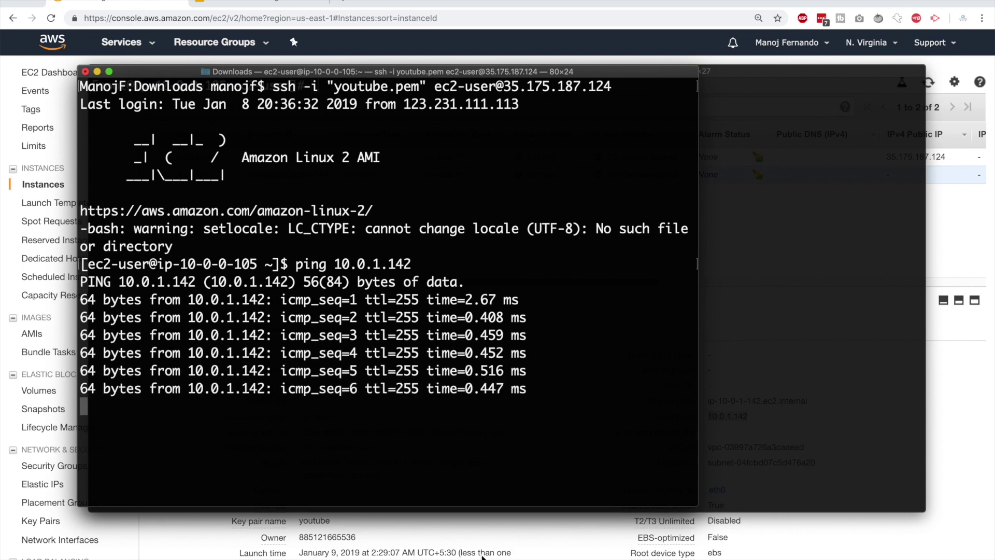
- In the EC2 console, open the dbserver's security group dbserverSG and delete its All traffic inbound rule from webserverSG
{"action": "left_click", "coordinate": [485, 553]}
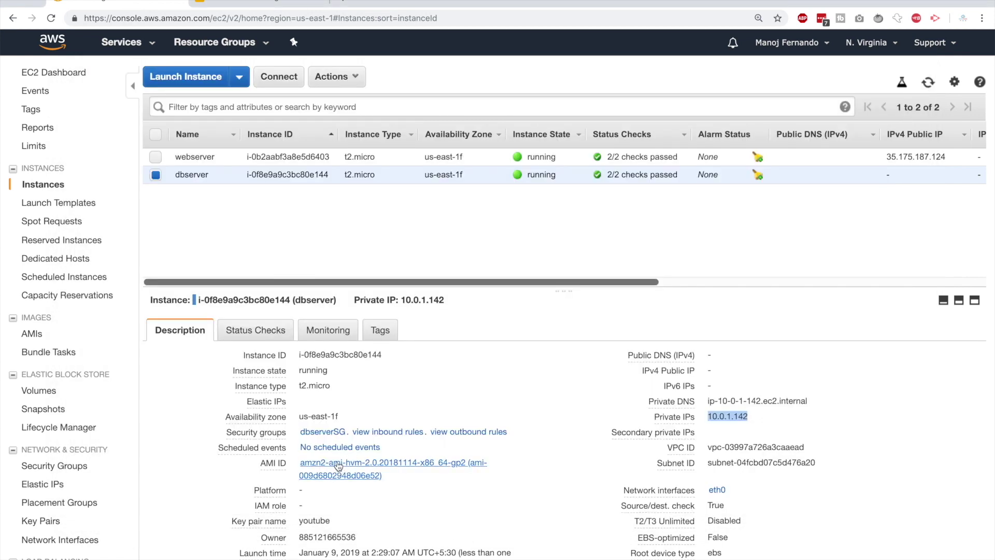
{"action": "left_click", "coordinate": [330, 432]}
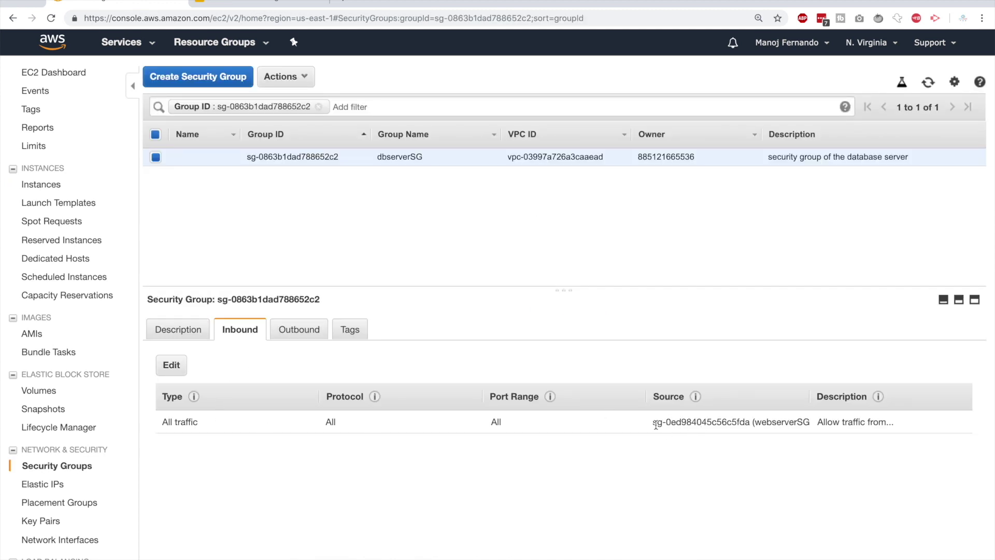
{"action": "left_click_drag", "start_coordinate": [653, 425], "coordinate": [811, 421]}
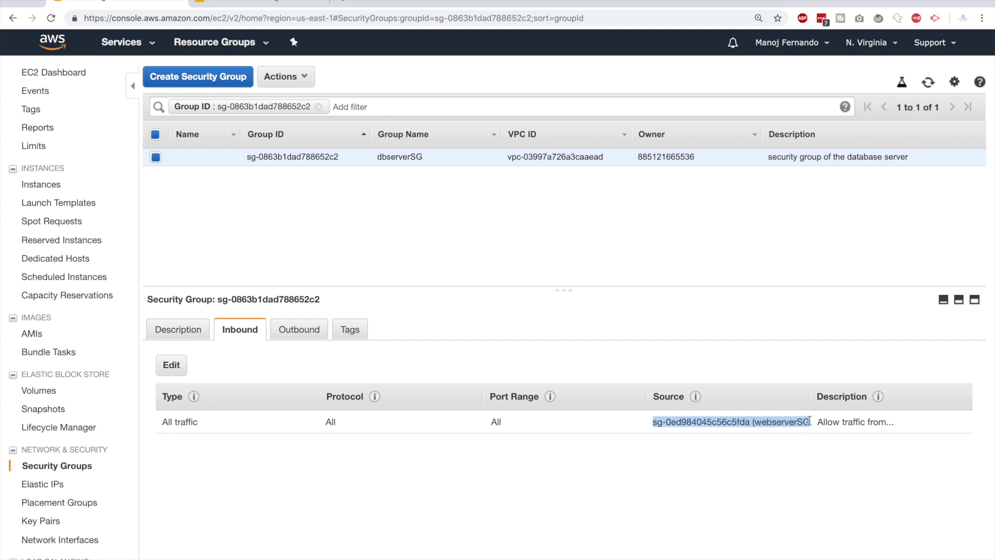
{"action": "left_click", "coordinate": [171, 365]}
{"action": "left_click", "coordinate": [826, 292]}
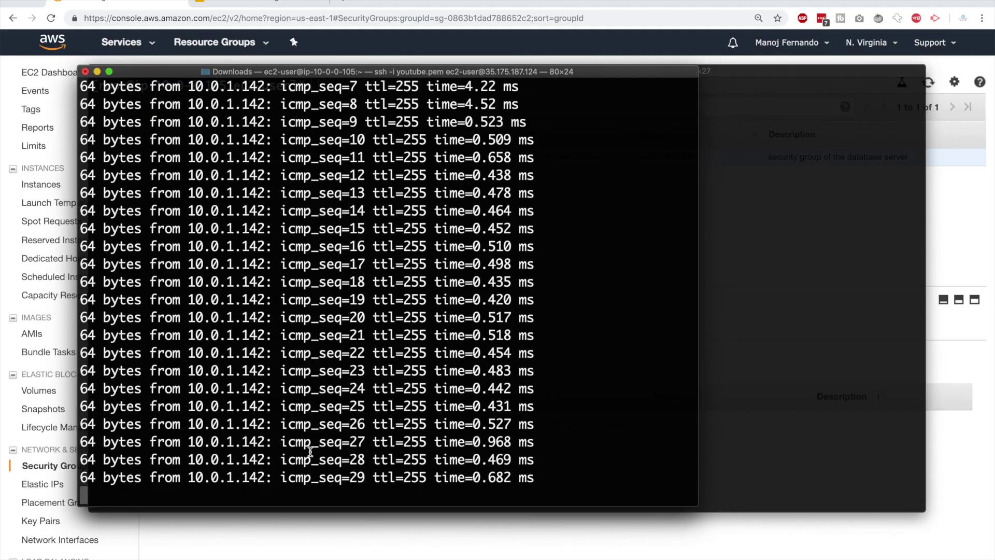
- Stop the running ping in the webserver's SSH session and start pinging 10.0.1.142 again
{"action": "key", "text": "ctrl+c"}
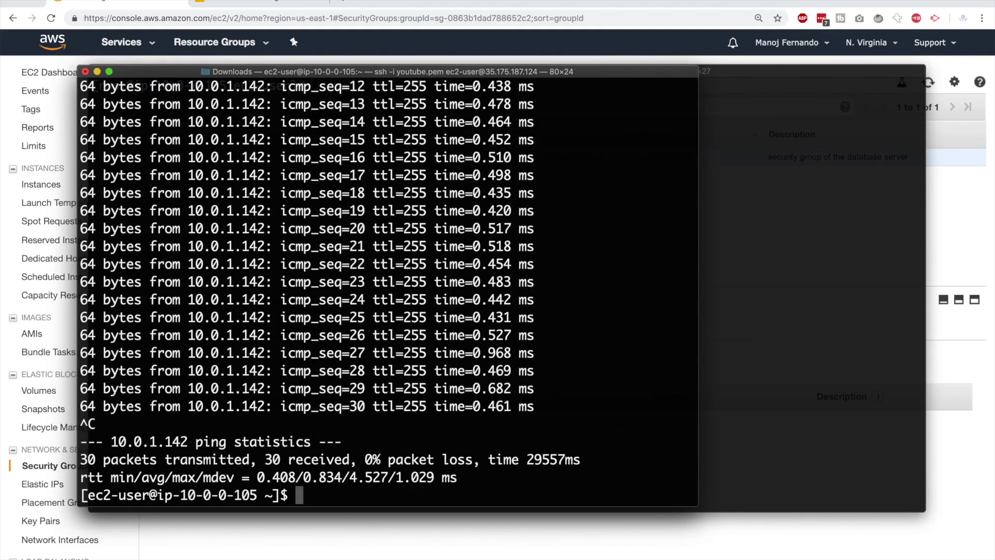
{"action": "key", "text": "Up"}
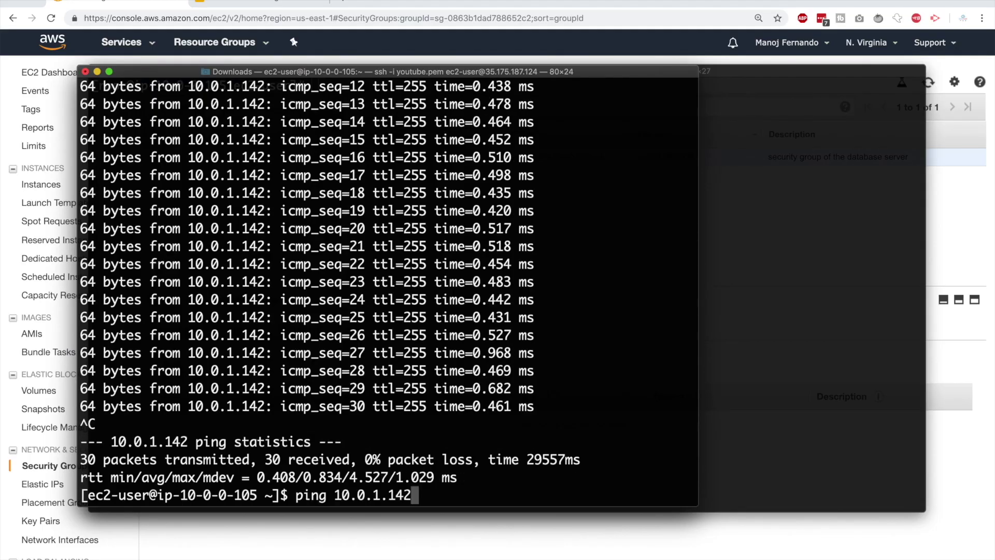
{"action": "key", "text": "Return"}
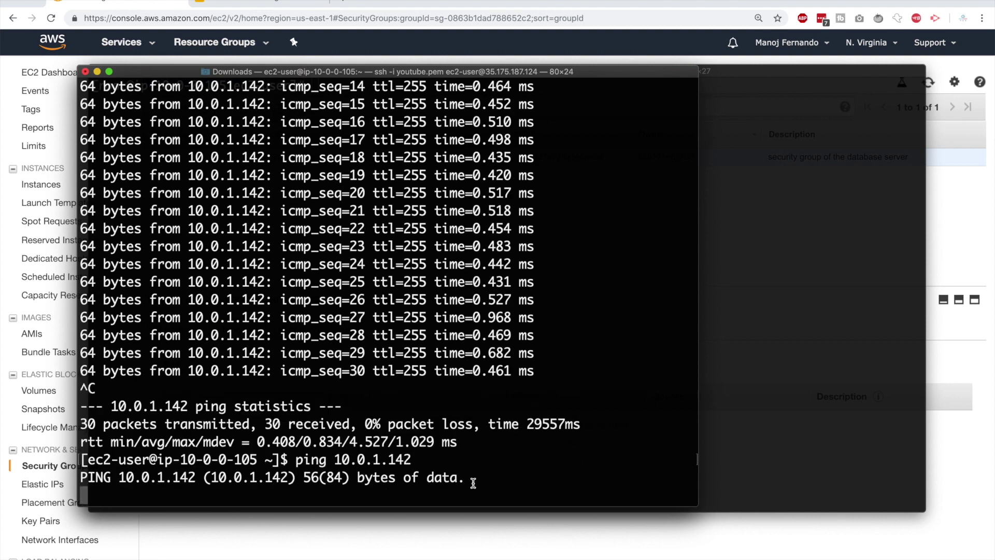
- In the EC2 console, add and save an All traffic inbound rule on dbserverSG with webserverSG as its custom source
{"action": "key", "text": "super+Tab"}
{"action": "left_click", "coordinate": [169, 364]}
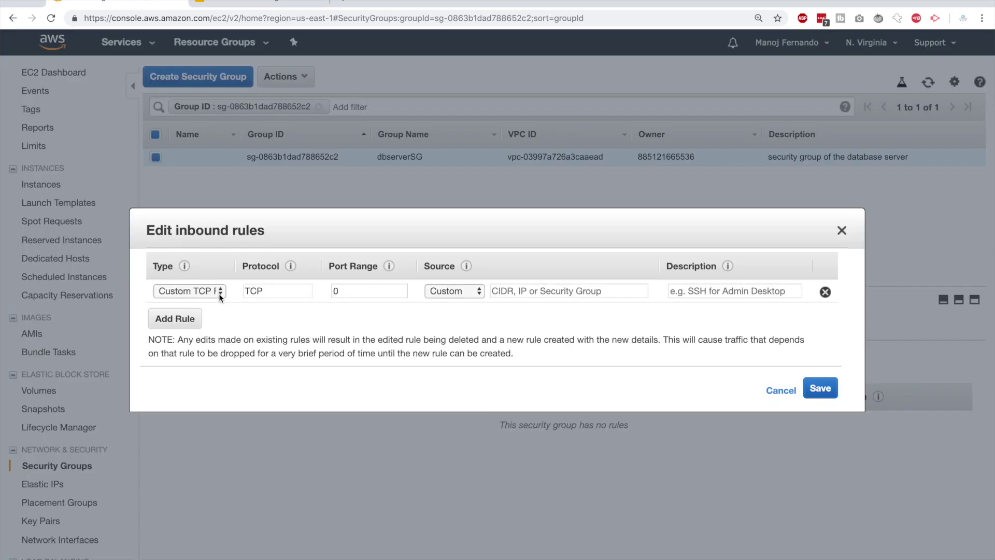
{"action": "left_click", "coordinate": [218, 293]}
{"action": "left_click", "coordinate": [207, 403]}
{"action": "left_click", "coordinate": [550, 291]}
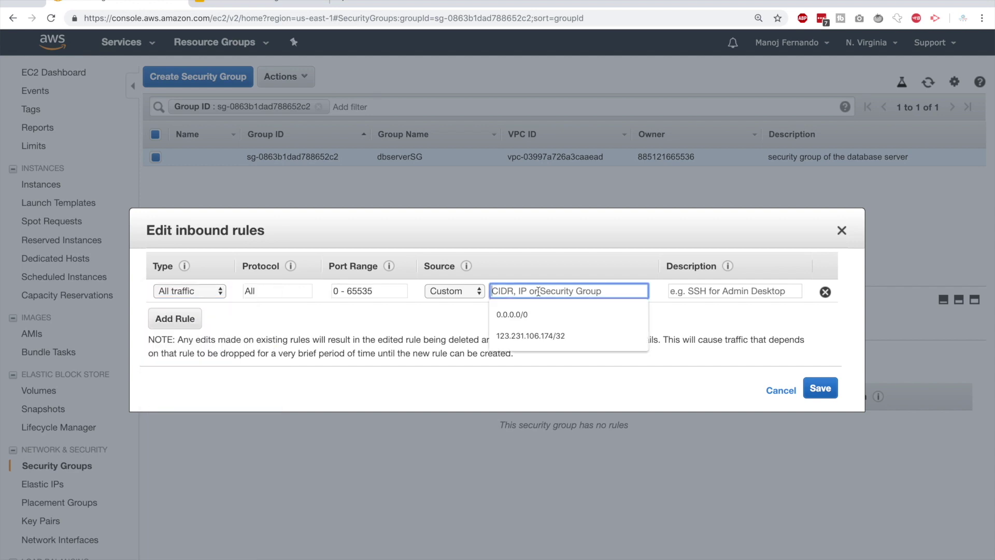
{"action": "type", "text": "we"}
{"action": "left_click", "coordinate": [556, 320]}
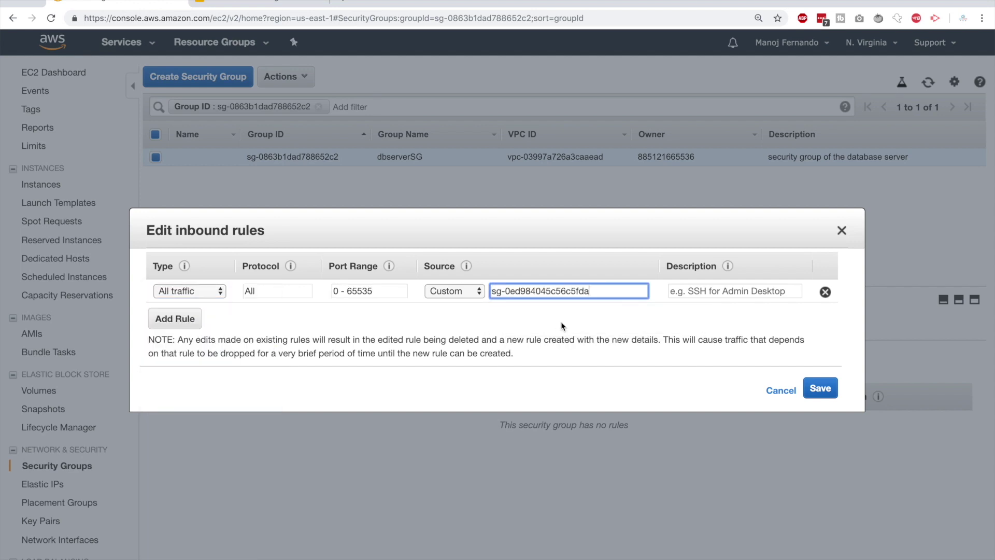
{"action": "left_click", "coordinate": [821, 388]}
- Return to the webserver's SSH session, stop the running ping and clear the terminal
{"action": "key", "text": "super+Tab"}
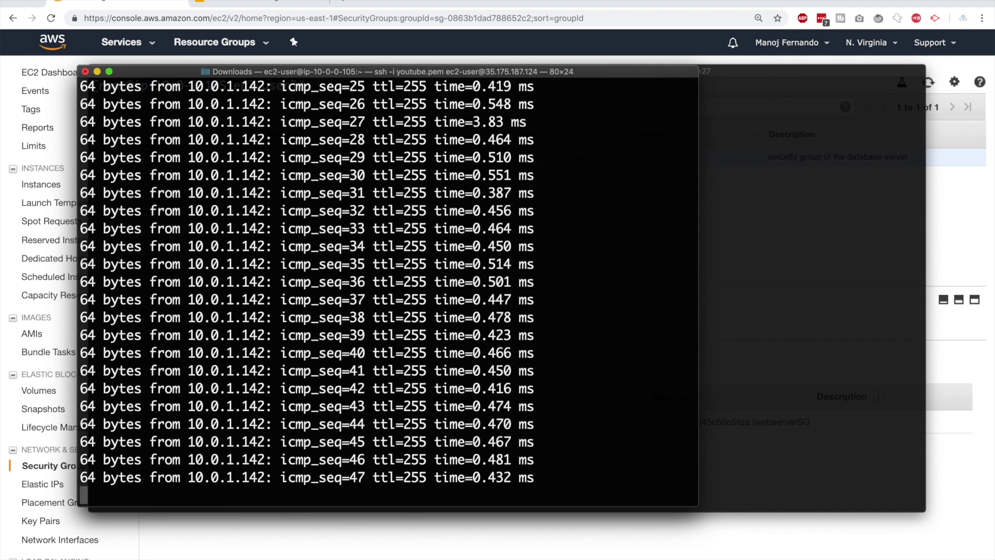
{"action": "key", "text": "ctrl+c"}
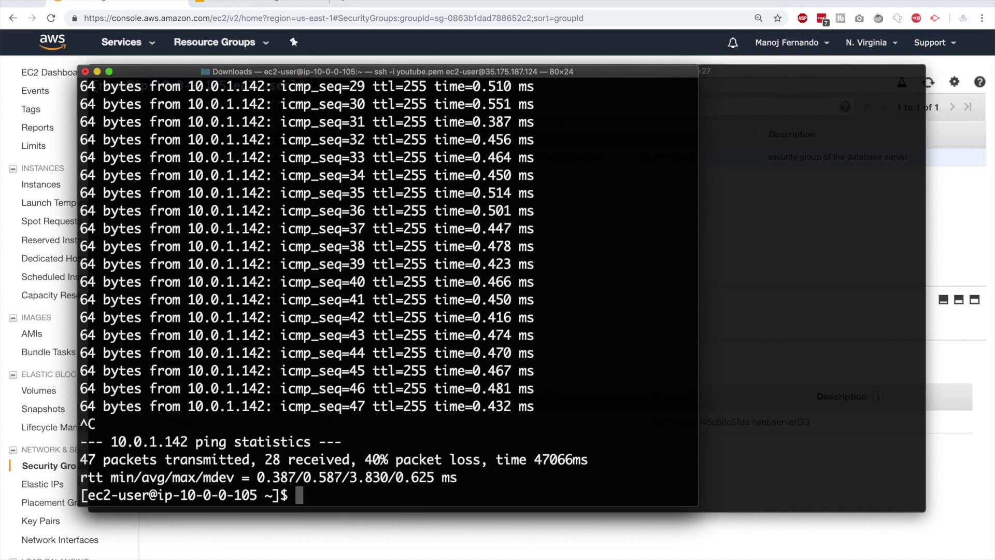
{"action": "key", "text": "ctrl+l"}
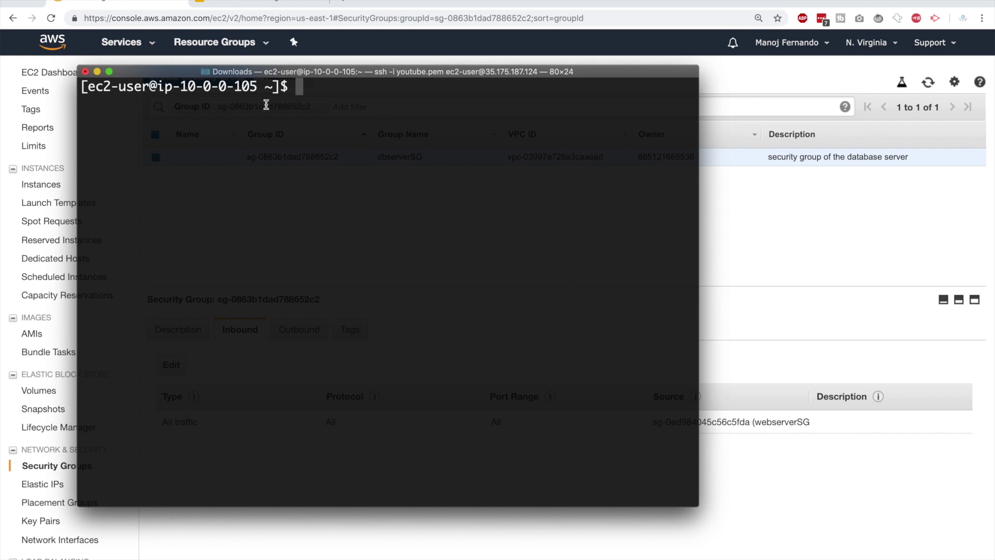
- Go back to the running instances in the EC2 console and copy the dbserver's example SSH command from its connection instructions
{"action": "left_click", "coordinate": [720, 266]}
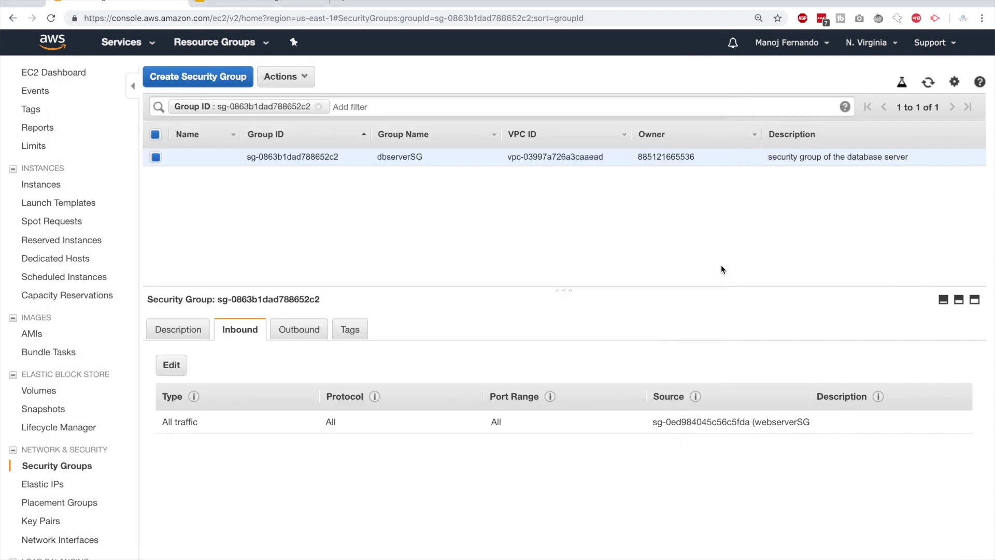
{"action": "left_click", "coordinate": [45, 73]}
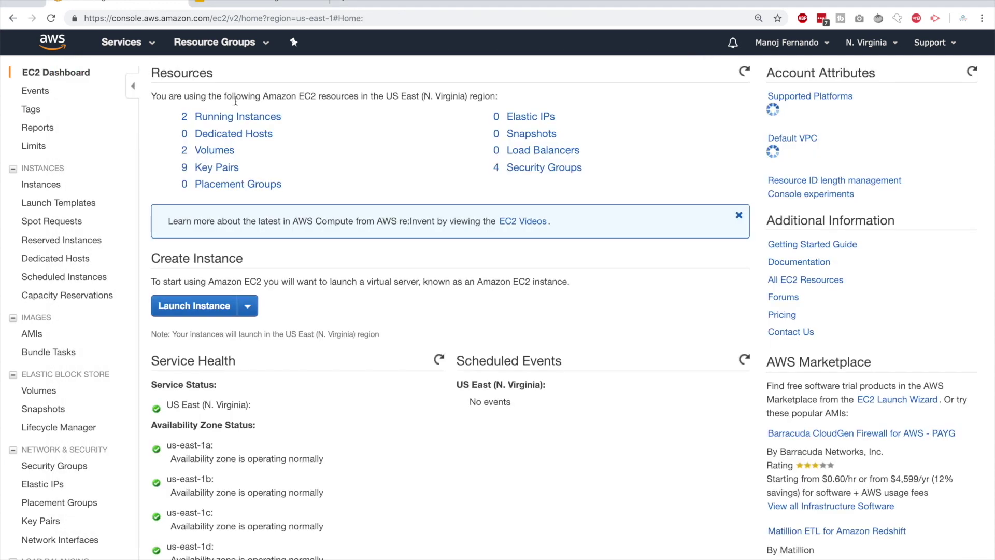
{"action": "left_click", "coordinate": [240, 115]}
{"action": "left_click", "coordinate": [188, 174]}
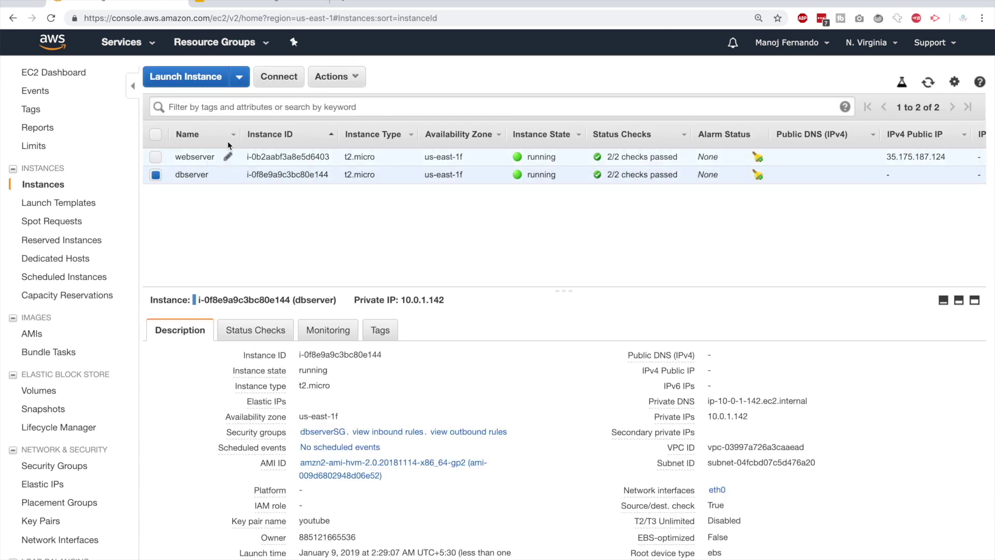
{"action": "left_click", "coordinate": [287, 82]}
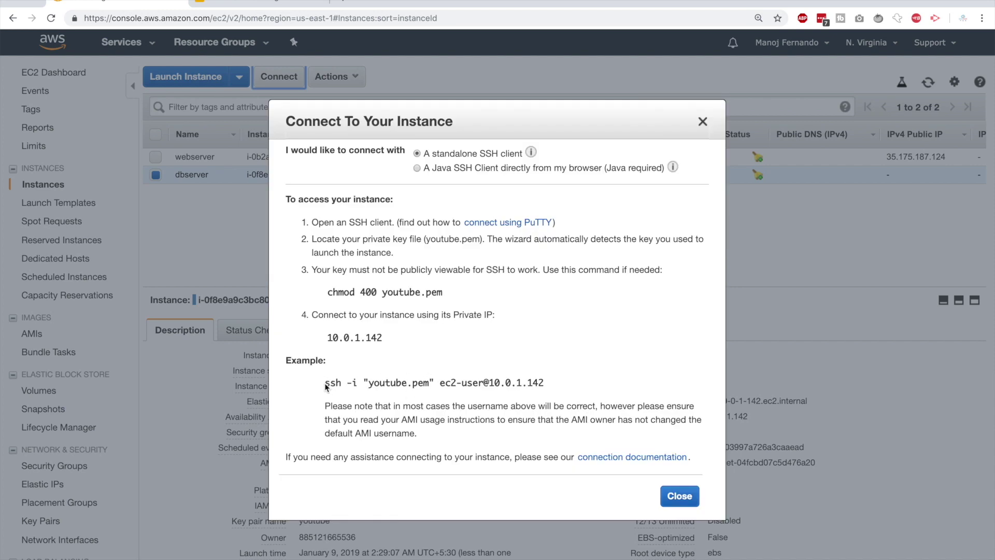
{"action": "left_click_drag", "start_coordinate": [325, 386], "coordinate": [547, 394]}
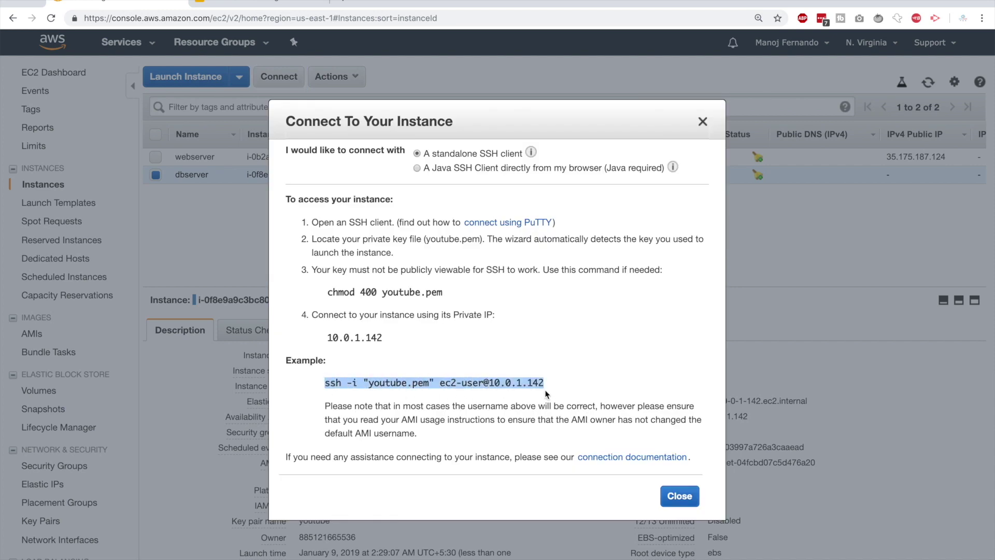
{"action": "left_click", "coordinate": [370, 386]}
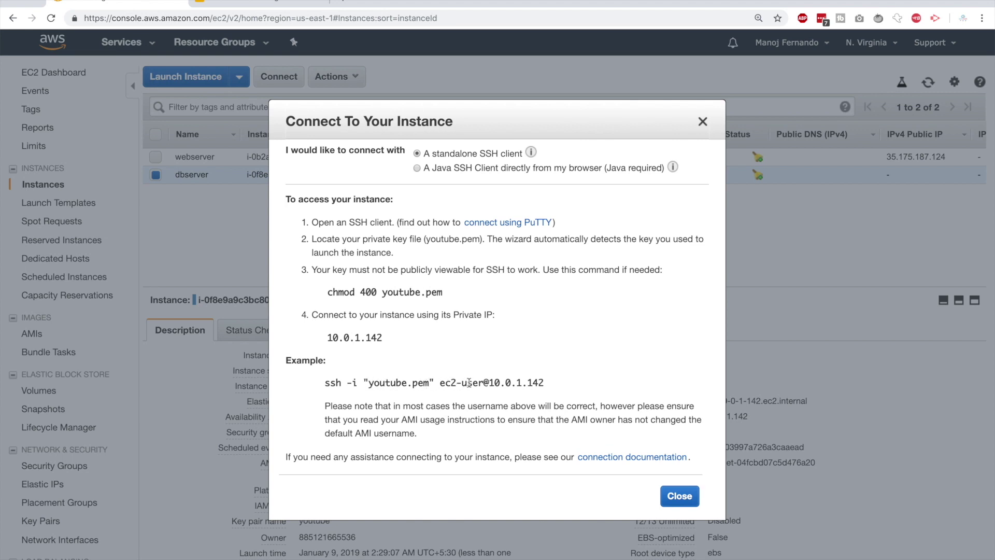
{"action": "left_click_drag", "start_coordinate": [488, 383], "coordinate": [560, 389]}
{"action": "key", "text": "super+Tab"}
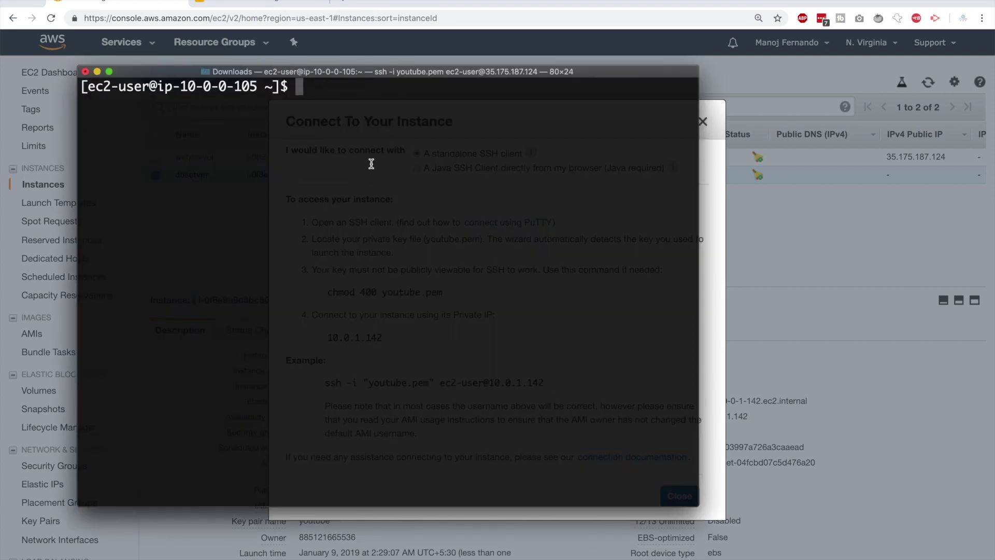
{"action": "key", "text": "super+v"}
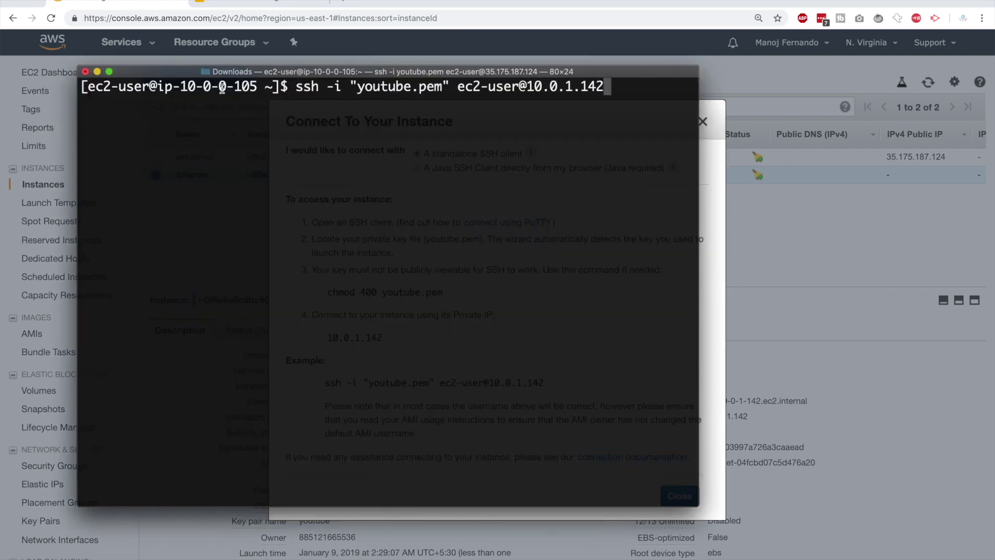
{"action": "key", "text": "Return"}
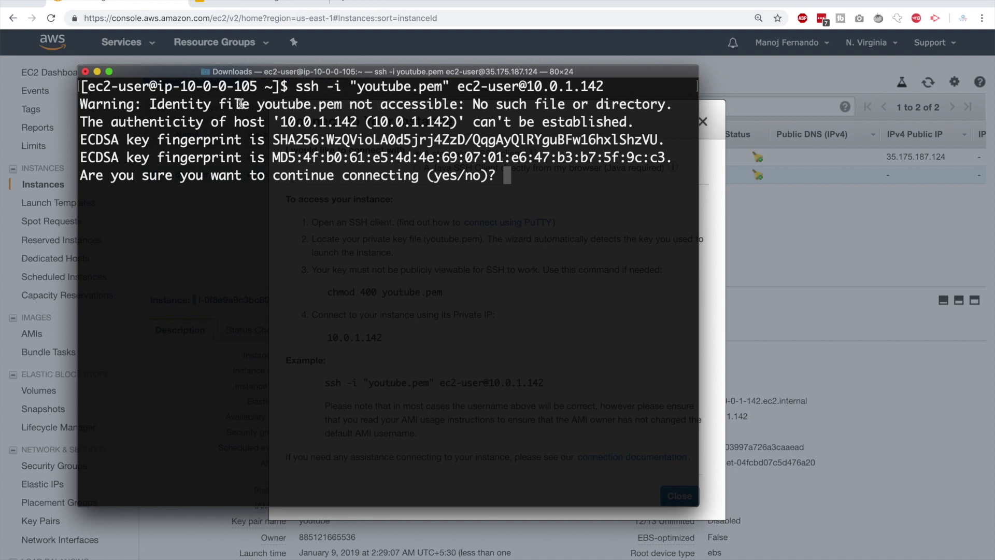
{"action": "left_click_drag", "start_coordinate": [257, 106], "coordinate": [466, 105]}
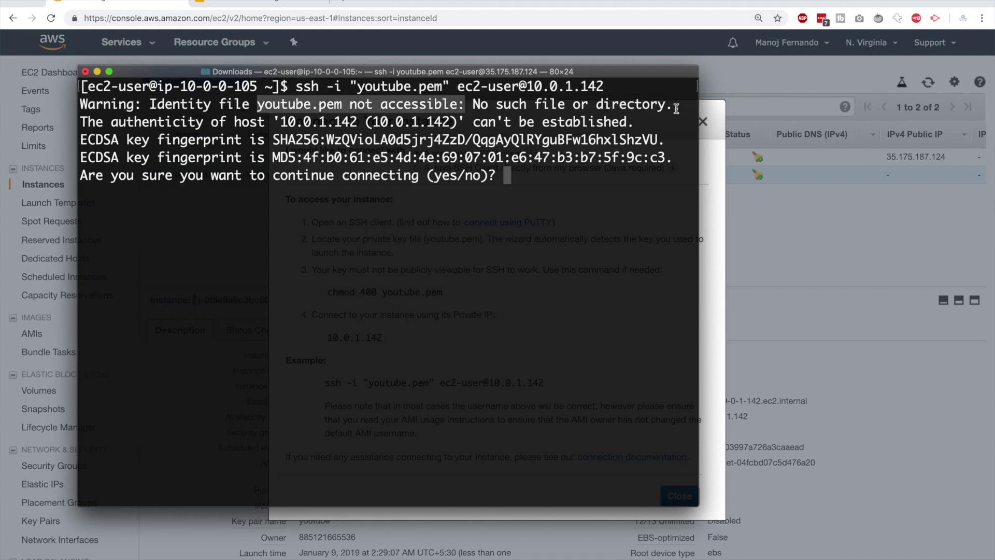
{"action": "left_click_drag", "start_coordinate": [677, 108], "coordinate": [70, 109]}
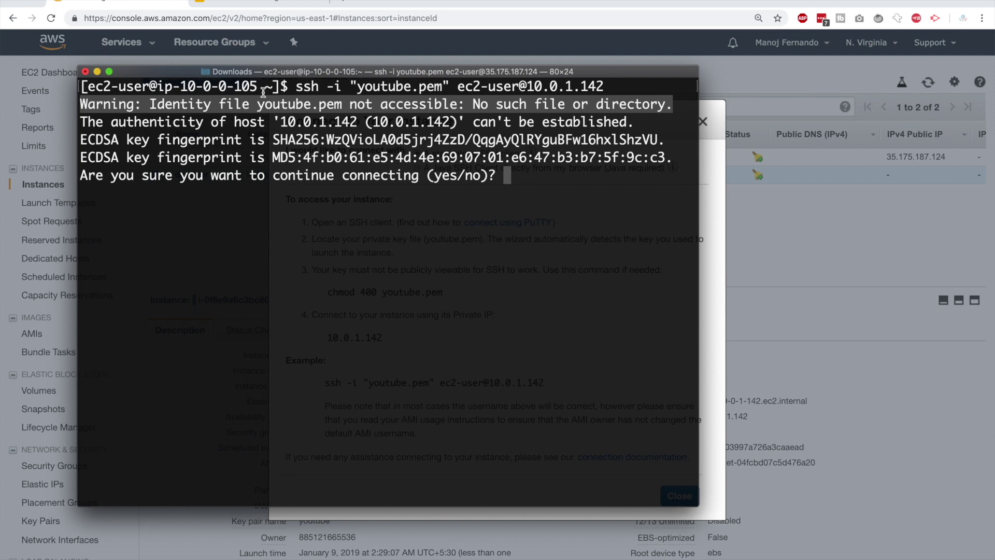
{"action": "type", "text": "yes"}
{"action": "key", "text": "Return"}
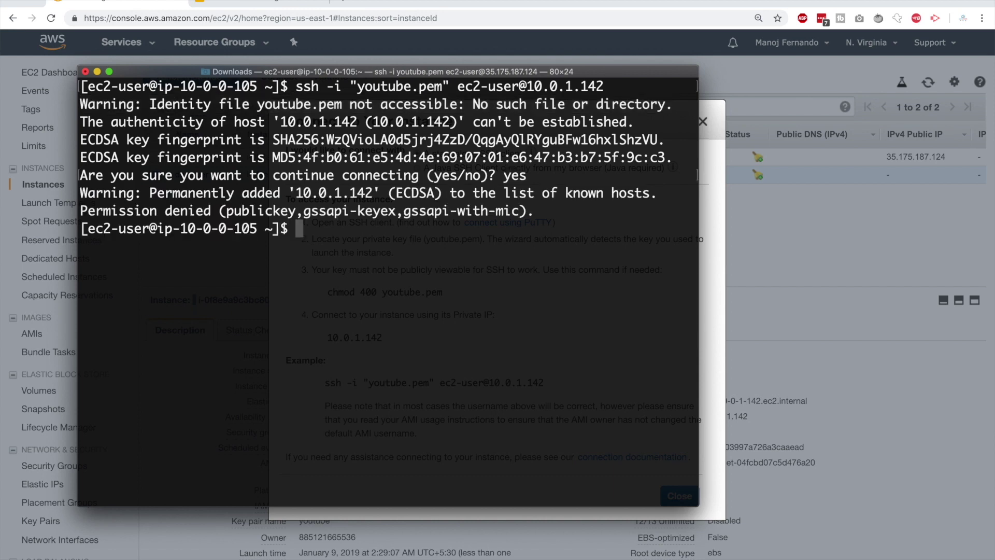